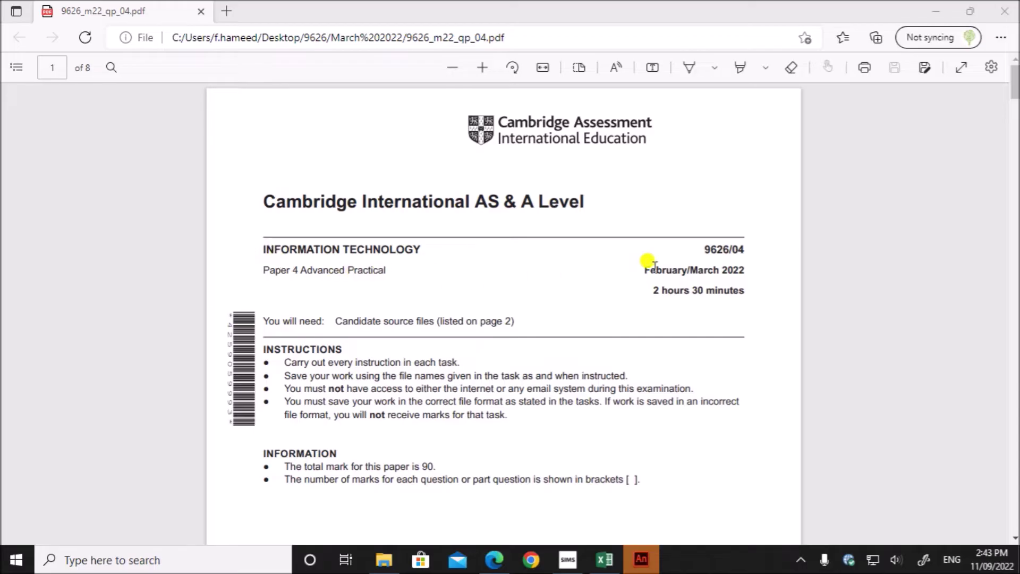
Step: Highlight the exam date on page 1 and move down to the Task 2 towel brief
drag(645, 270, 744, 271)
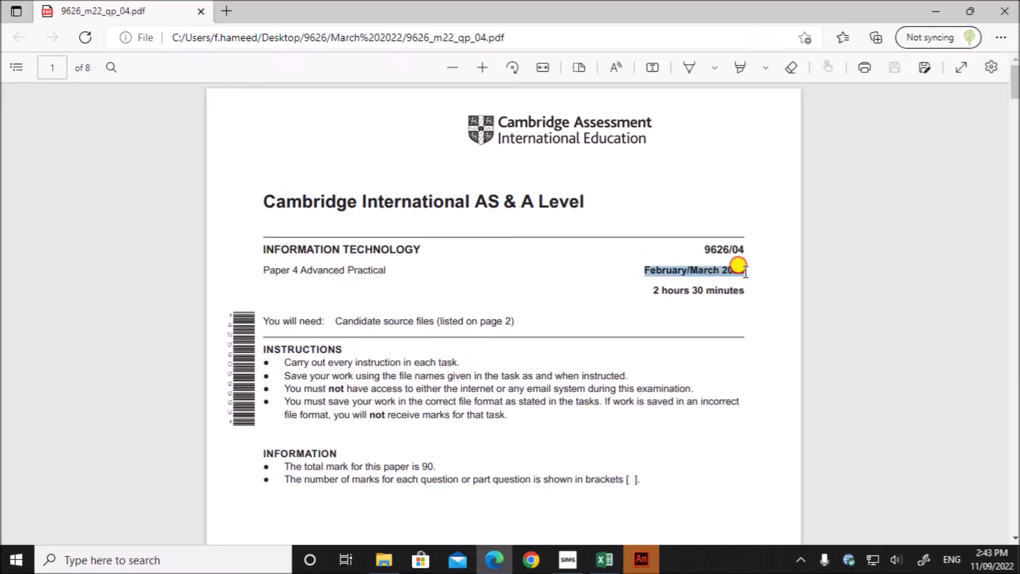
scroll(485, 401, down, 3)
scroll(485, 401, down, 5)
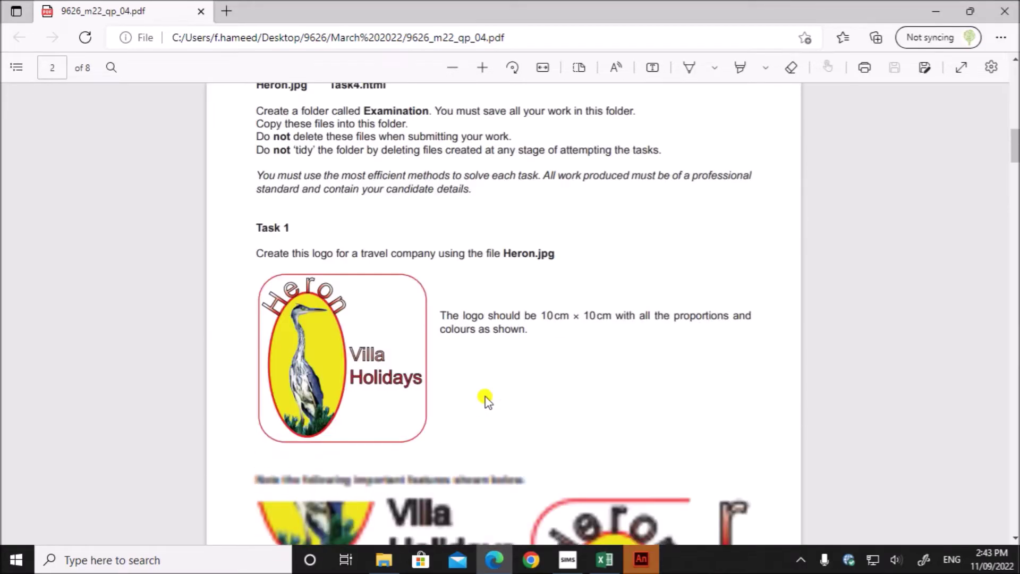
scroll(485, 400, down, 1)
scroll(485, 400, up, 4)
scroll(482, 399, down, 2)
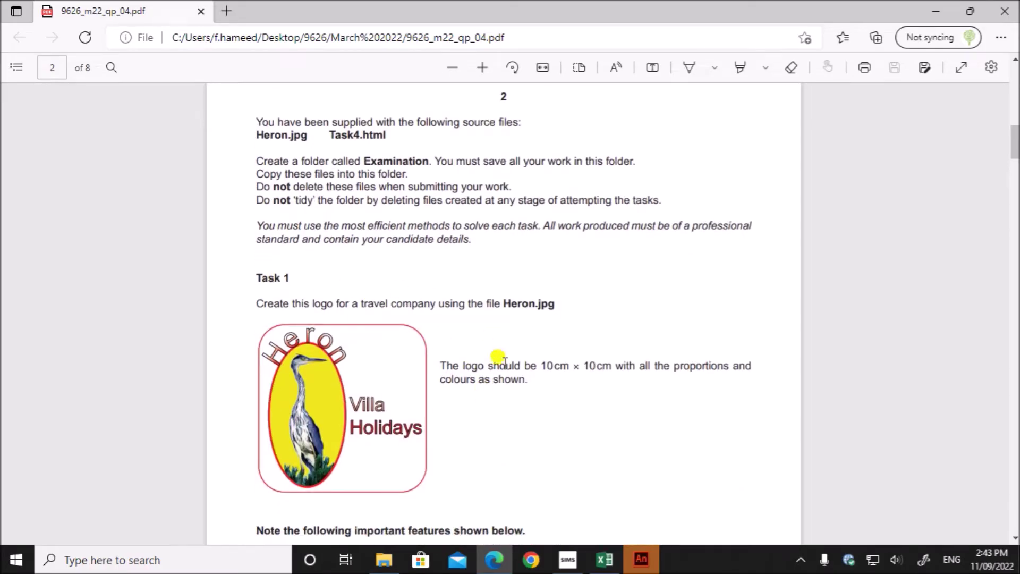
scroll(507, 407, down, 4)
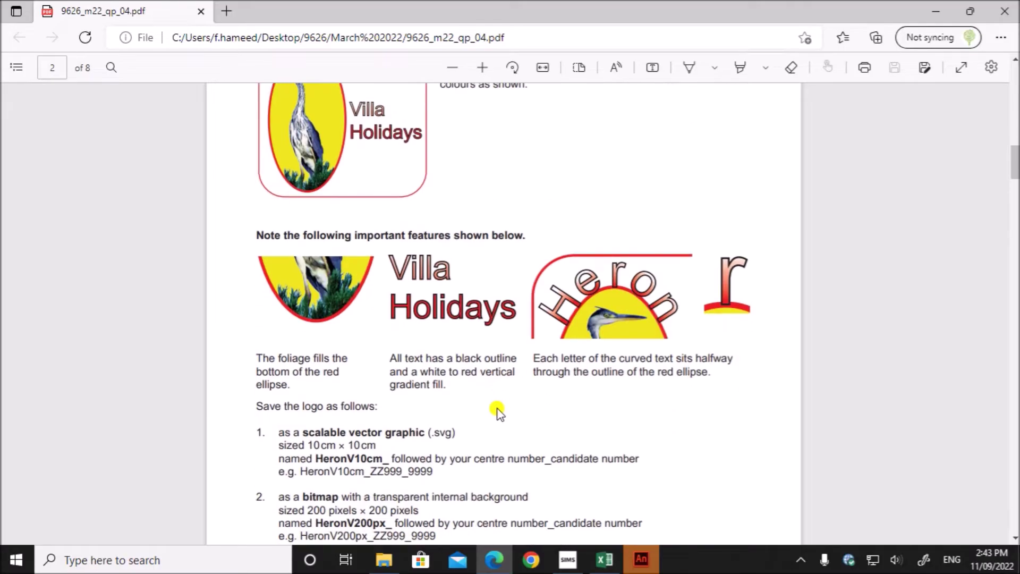
scroll(483, 391, down, 5)
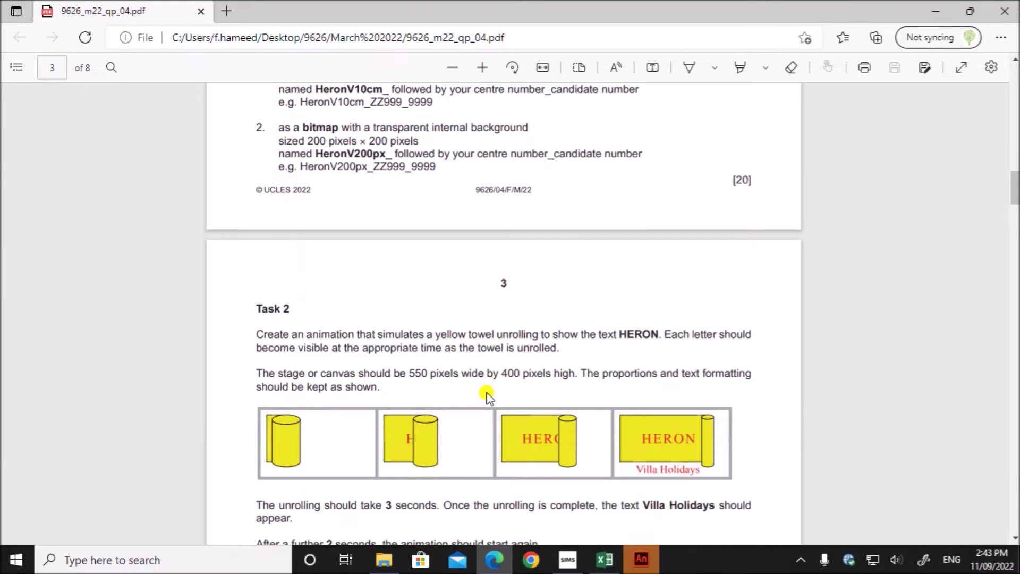
scroll(485, 393, down, 2)
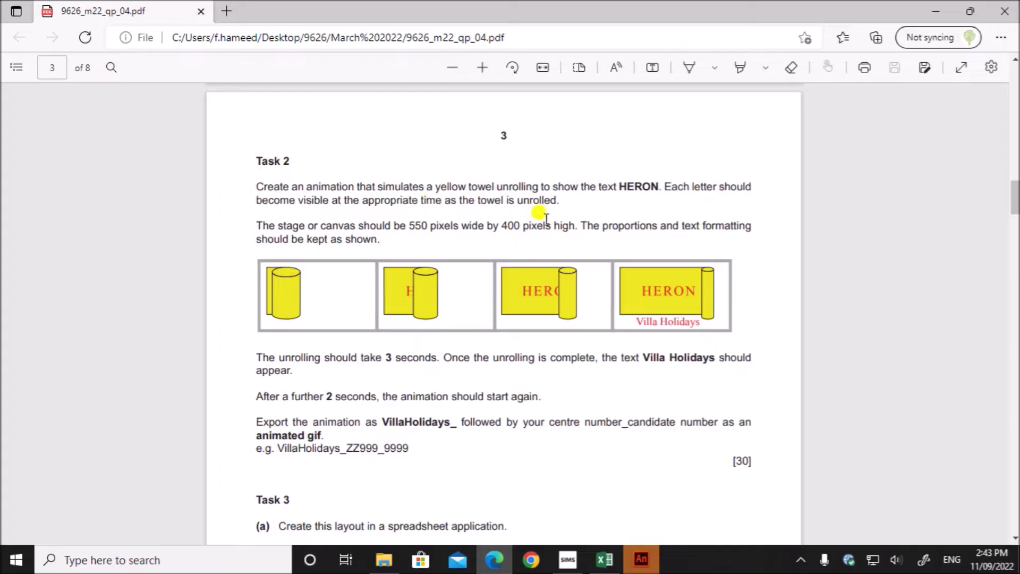
Step: Zoom in on the Task 2 brief and highlight the phrase 'Villa Holidays'
click(483, 68)
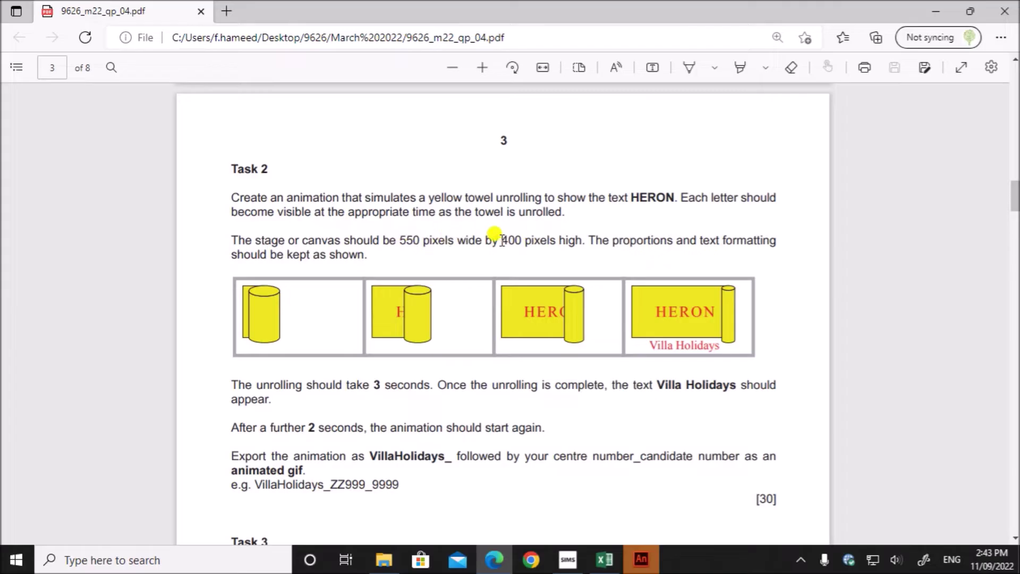
scroll(317, 445, down, 1)
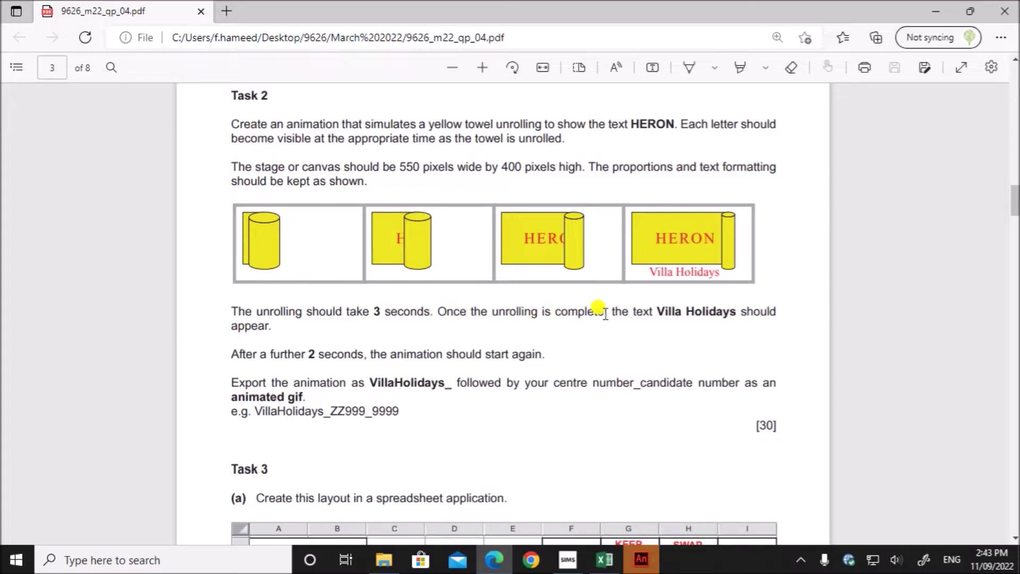
drag(658, 311, 735, 312)
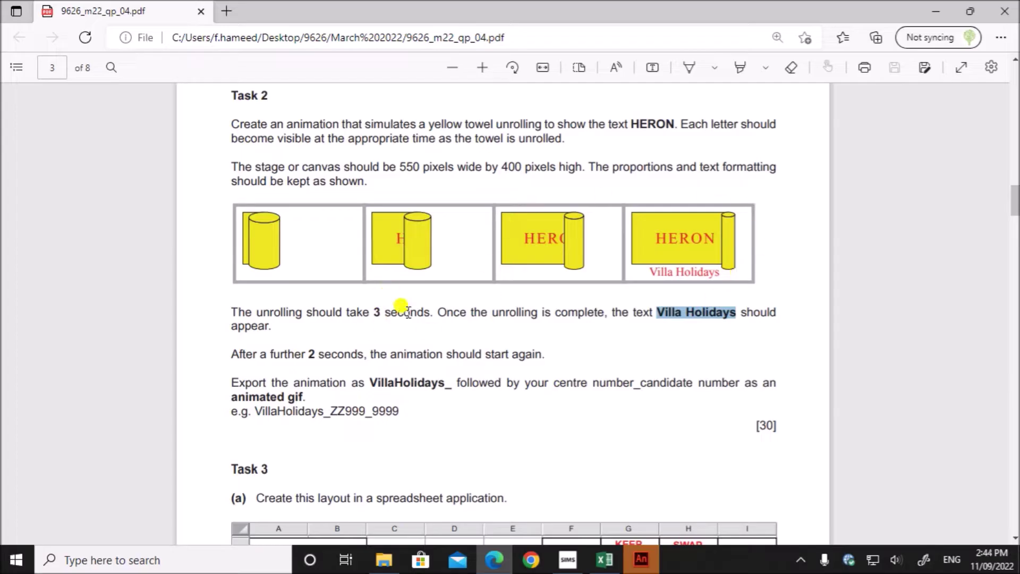
Step: Start an HTML5 Canvas document in Animate, set it to 30 fps, then return to Edge
click(642, 559)
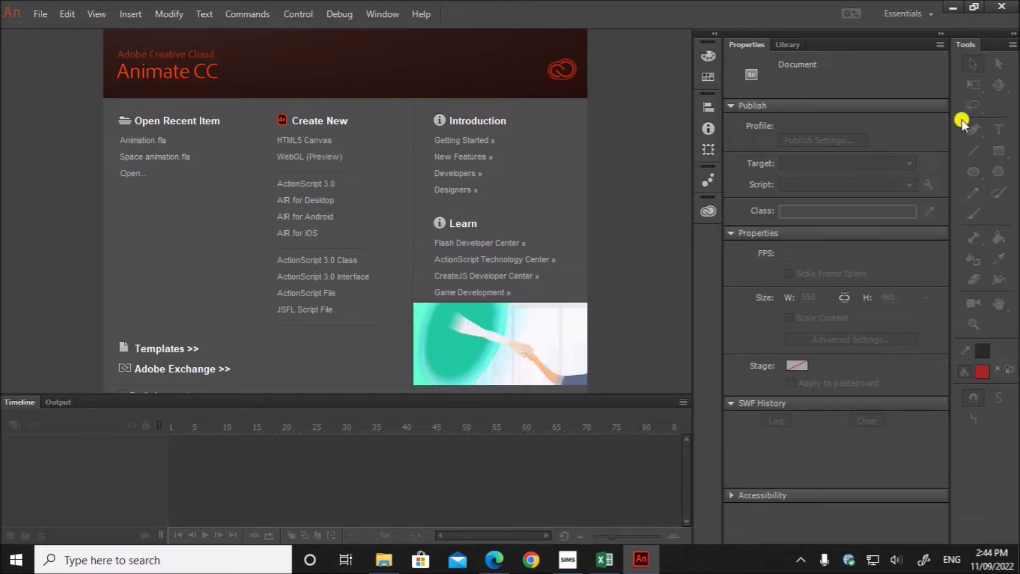
click(300, 143)
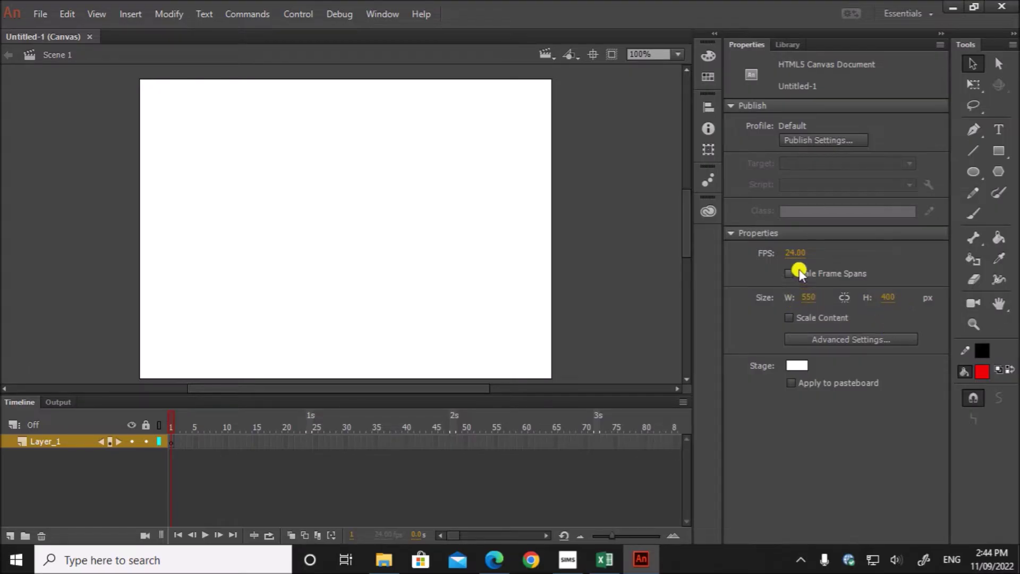
click(789, 253)
text(30)
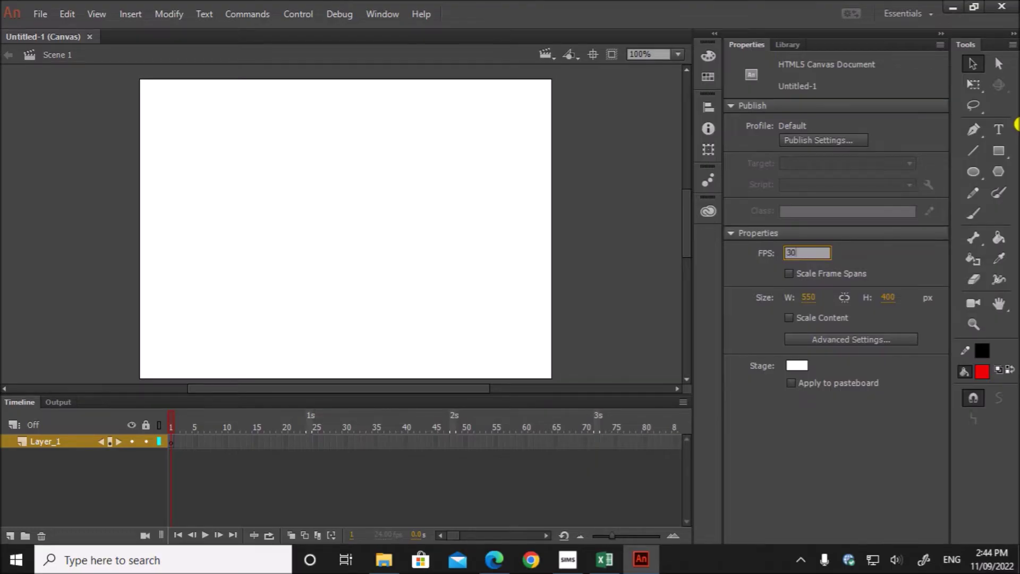
key(Return)
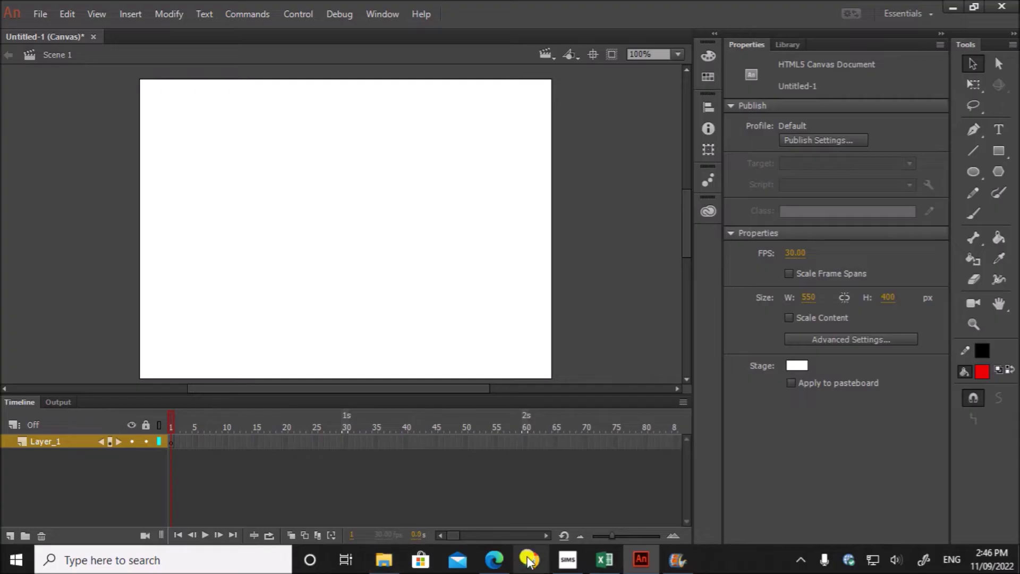
click(494, 560)
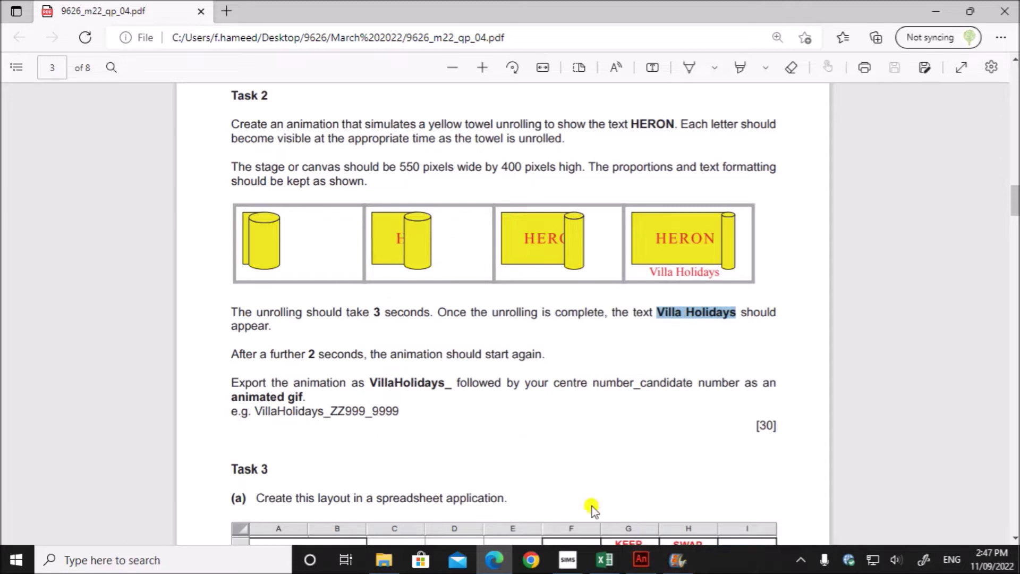
Step: Switch from the Edge task brief to the blank 550 × 400 Animate canvas, selecting the Rectangle Tool
click(644, 561)
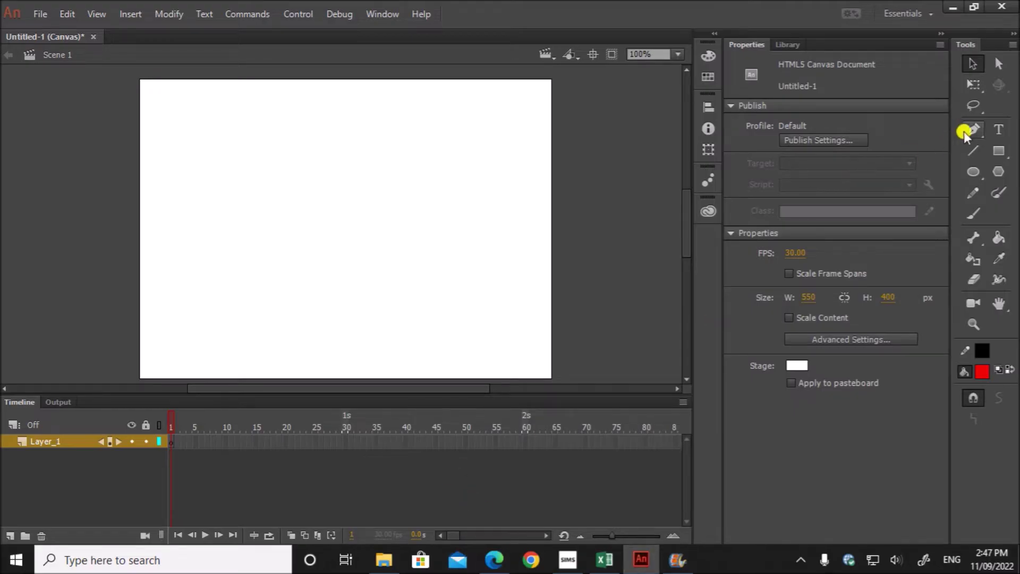
click(998, 149)
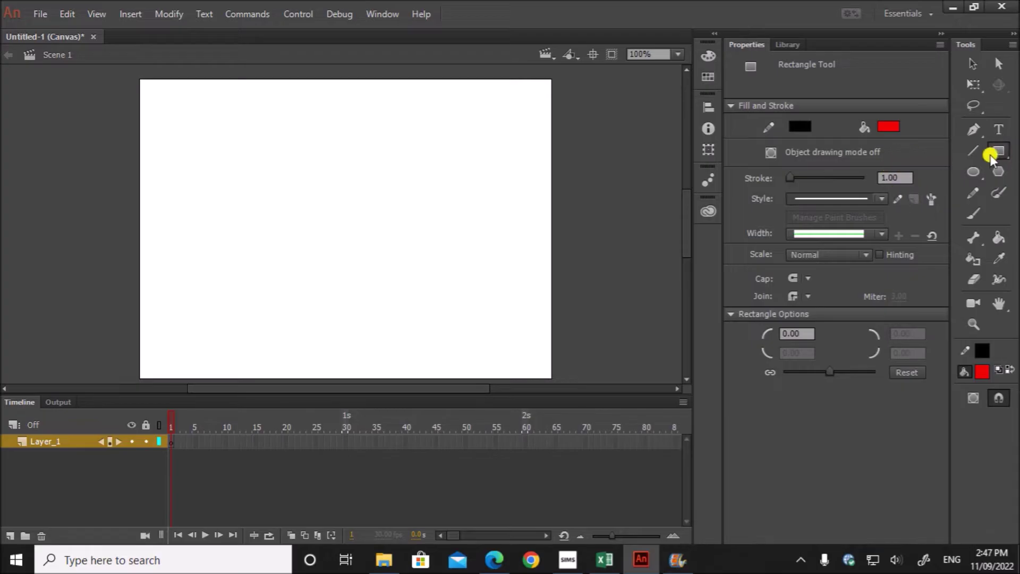
Step: Draw a yellow-filled 50 × 300 px rectangle at X 50, Y 50 on the stage
click(887, 127)
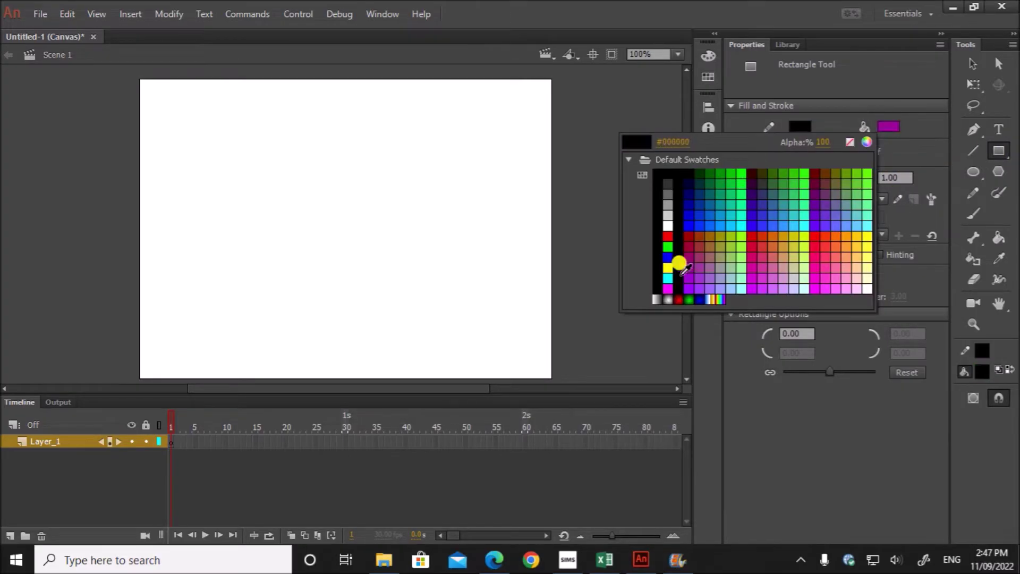
click(668, 268)
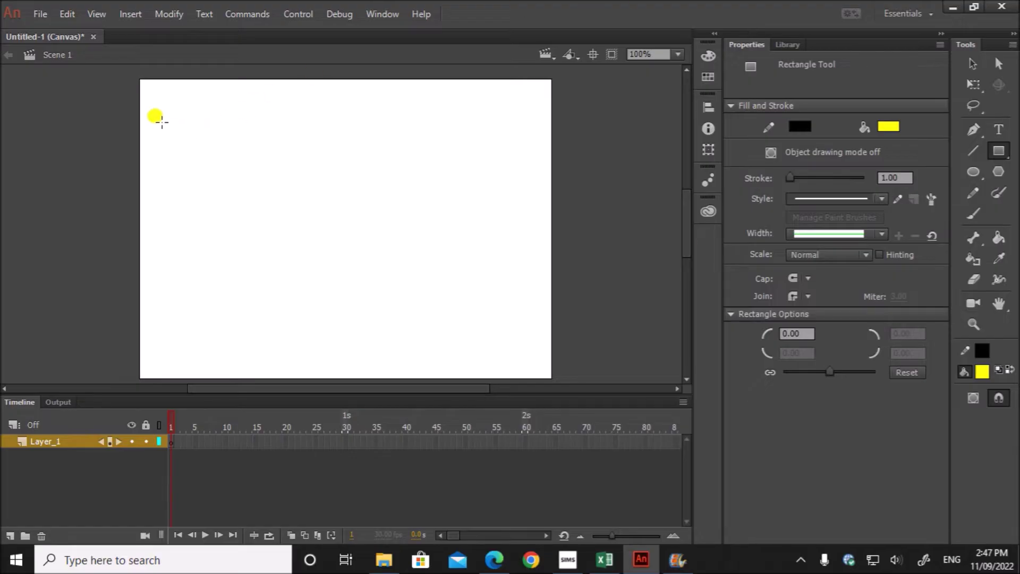
drag(161, 122, 214, 317)
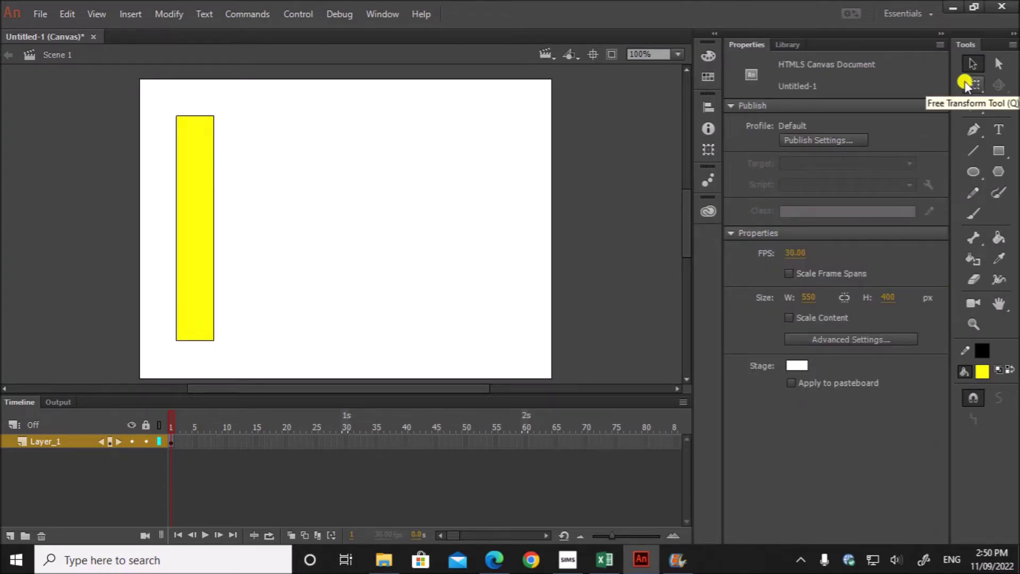
key(ctrl+a)
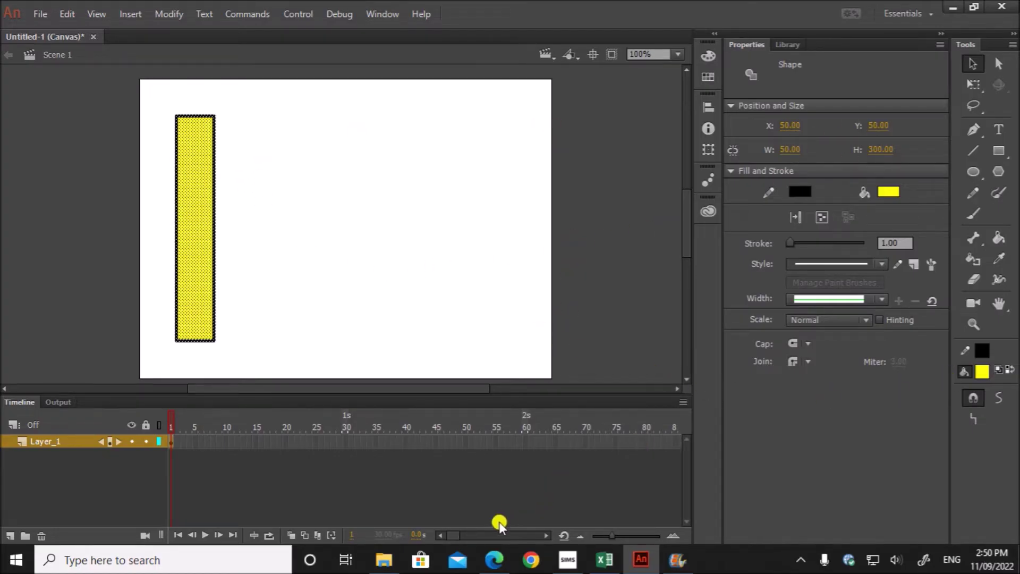
click(544, 535)
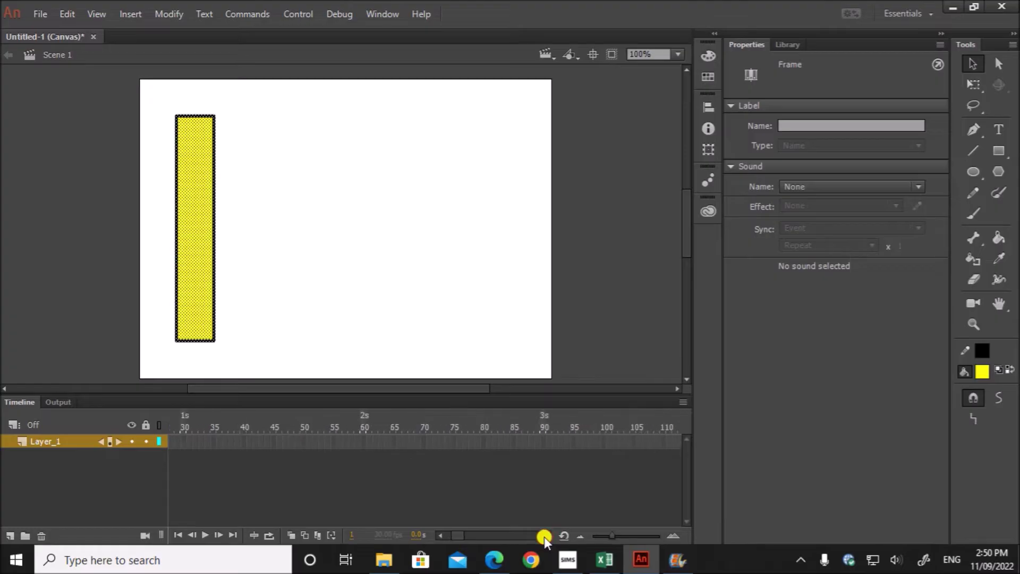
Step: Insert frames on Layer_1 through frame 90, then move the playhead to frame 30
click(541, 445)
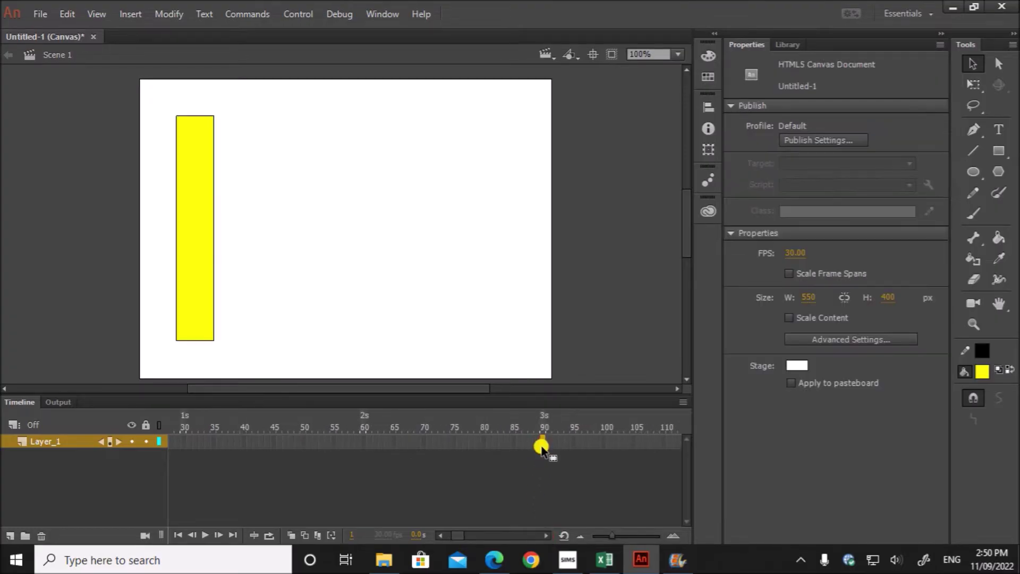
right_click(541, 444)
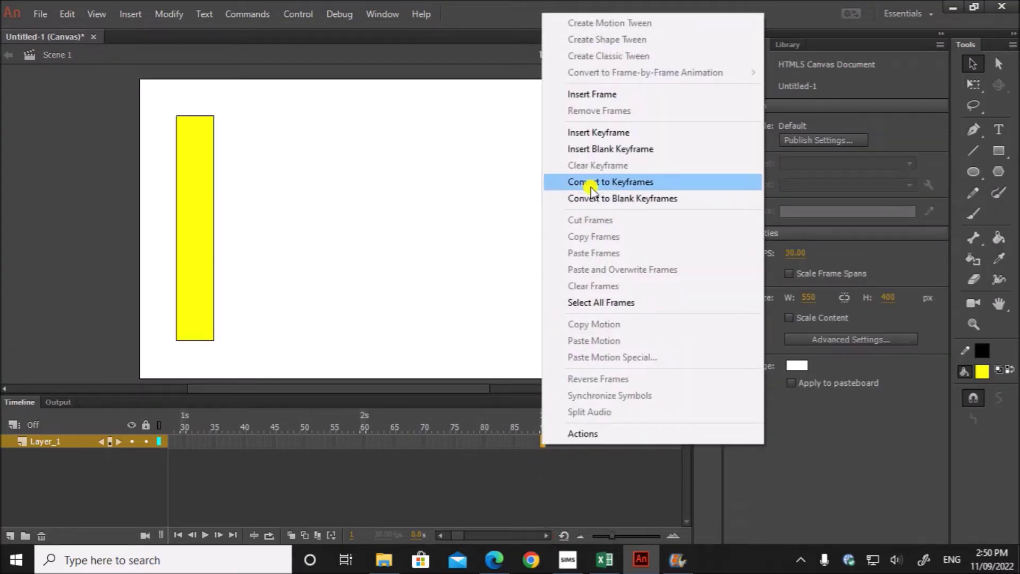
click(600, 98)
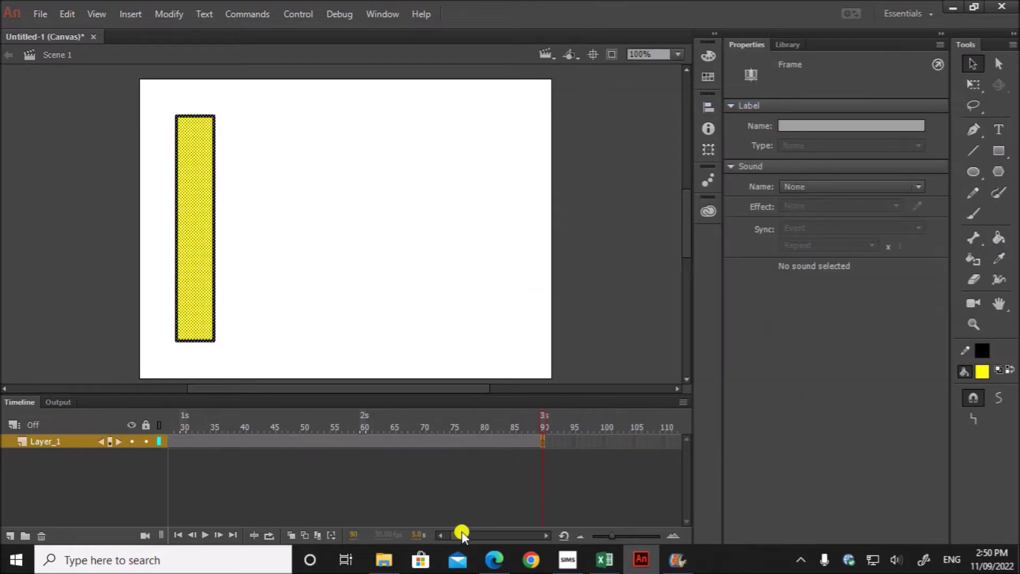
drag(460, 531, 449, 533)
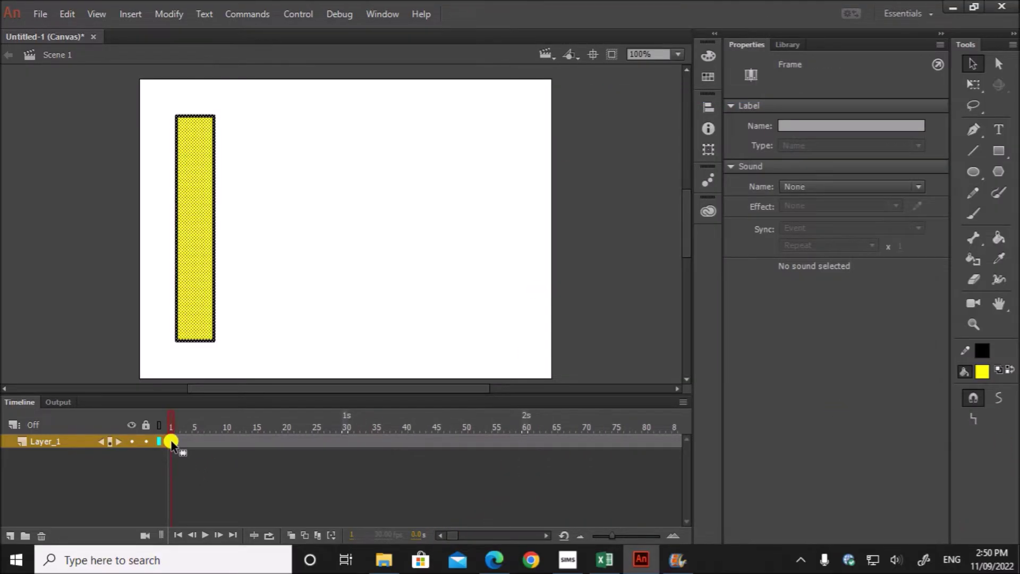
click(344, 444)
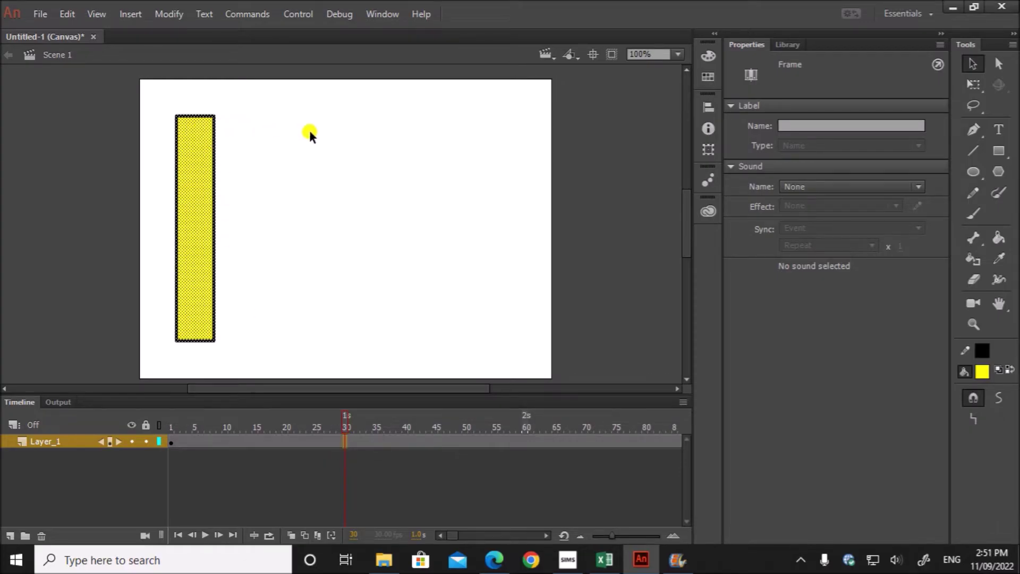
right_click(346, 441)
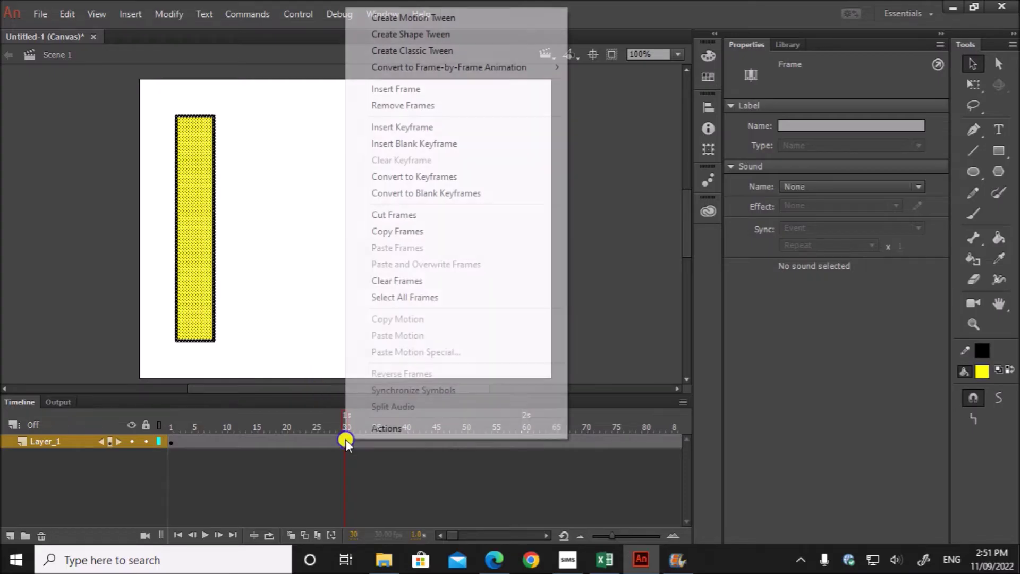
Step: Add a blank keyframe at frame 30 and draw a large yellow rectangle there
click(432, 146)
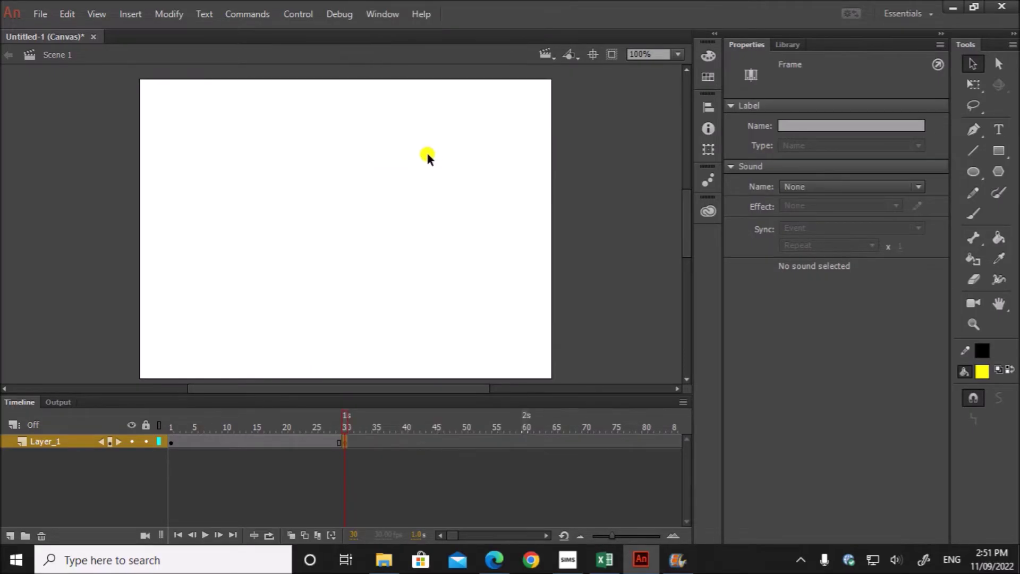
click(998, 150)
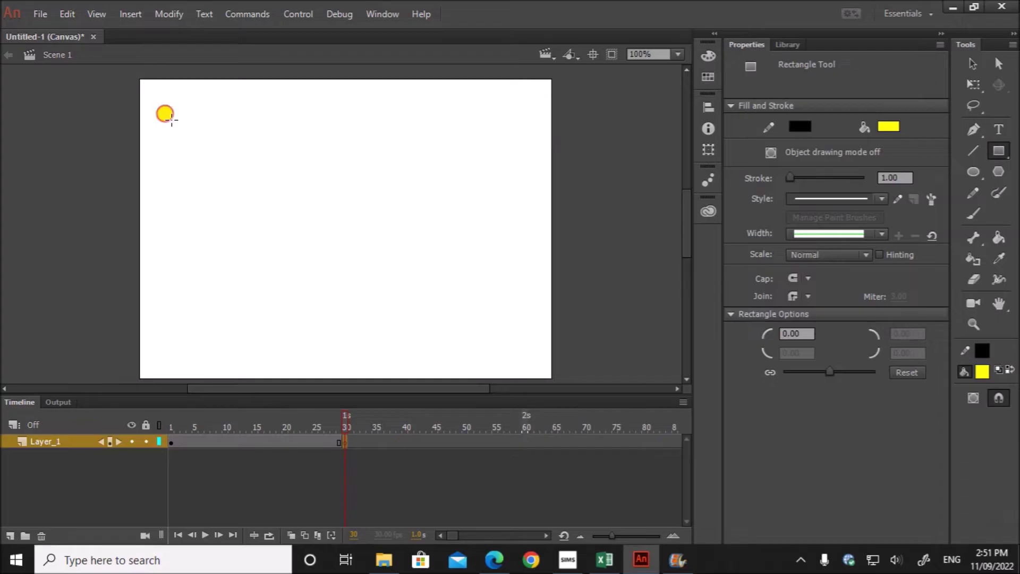
drag(171, 119, 329, 278)
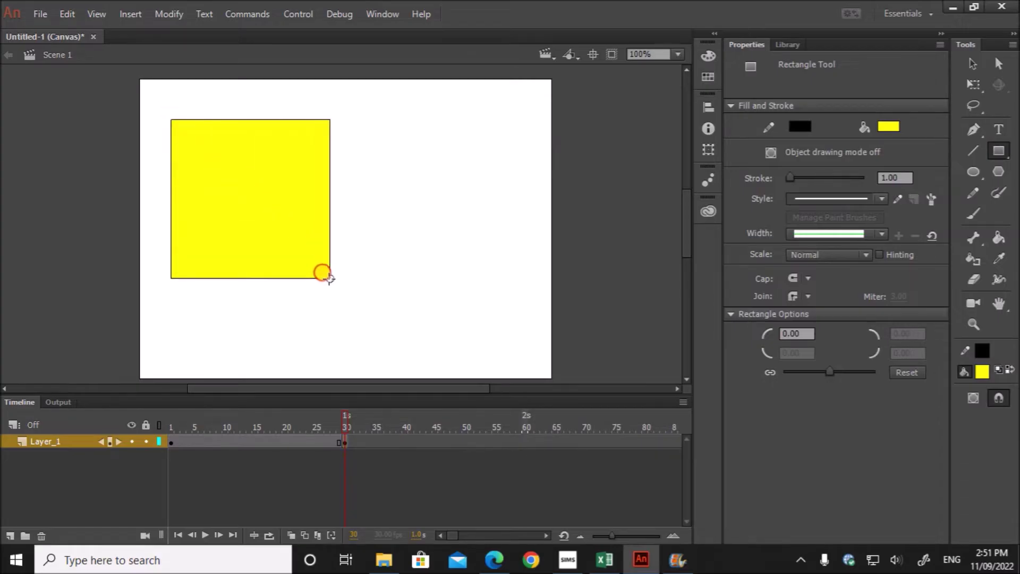
drag(327, 277, 350, 348)
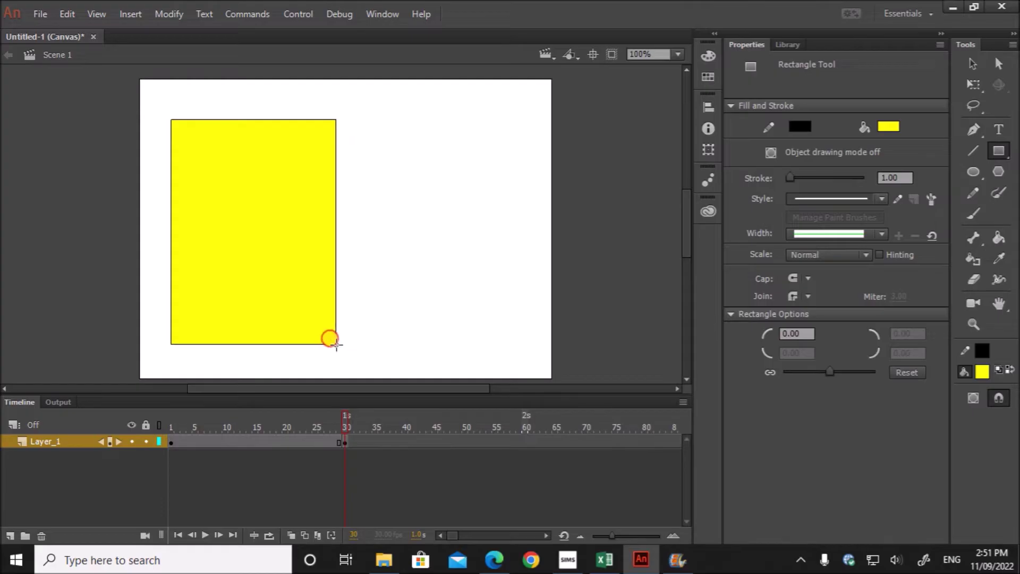
drag(350, 347, 326, 348)
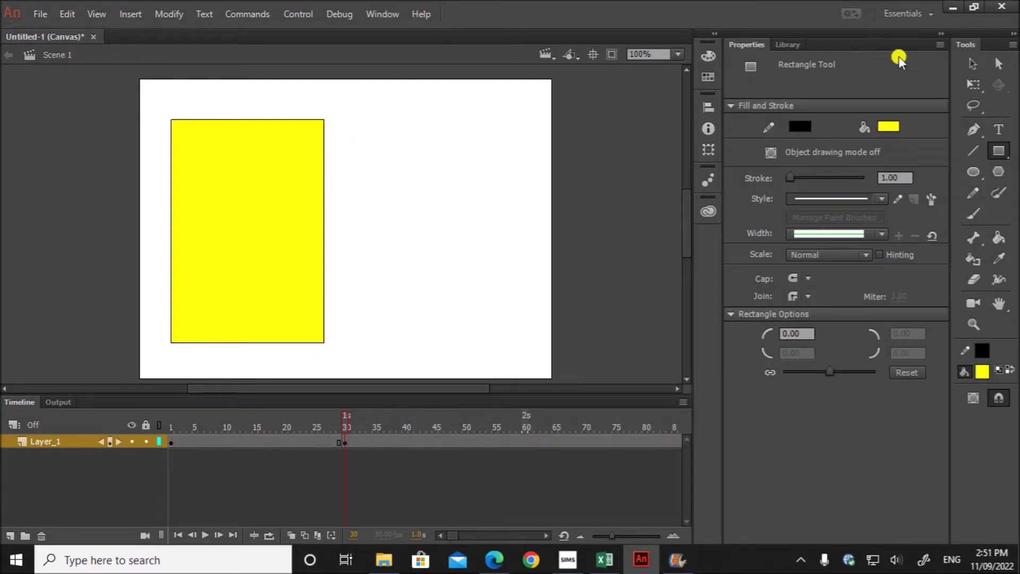
key(ctrl+a)
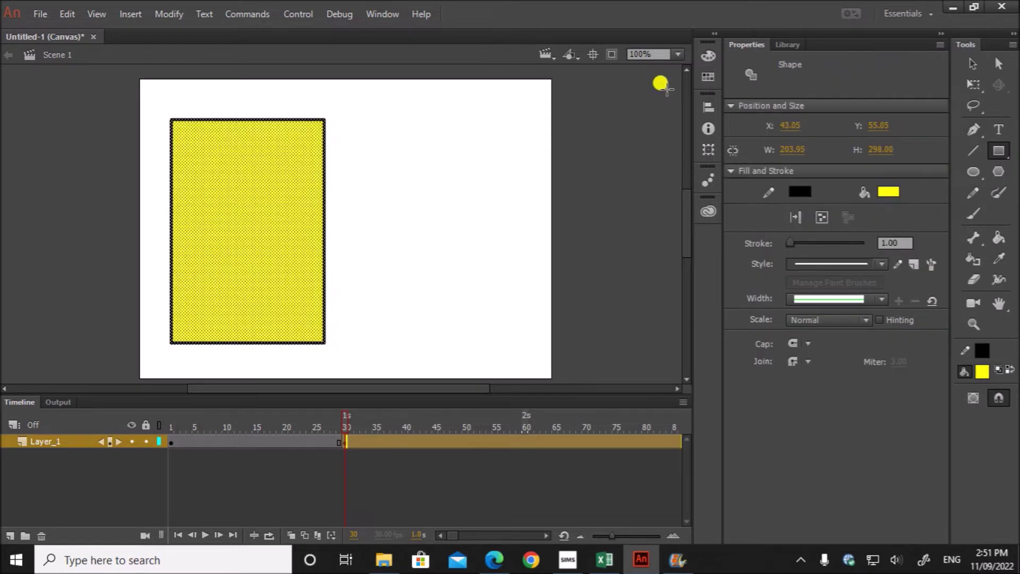
Step: Set the frame-30 rectangle to X 50, Y 50, 200 × 300 px
click(789, 124)
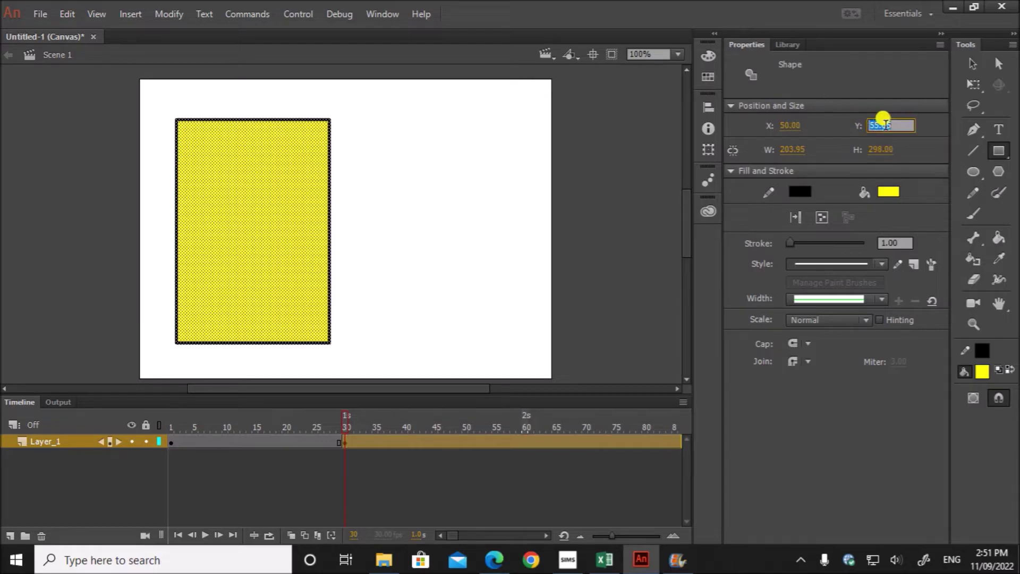
text(50)
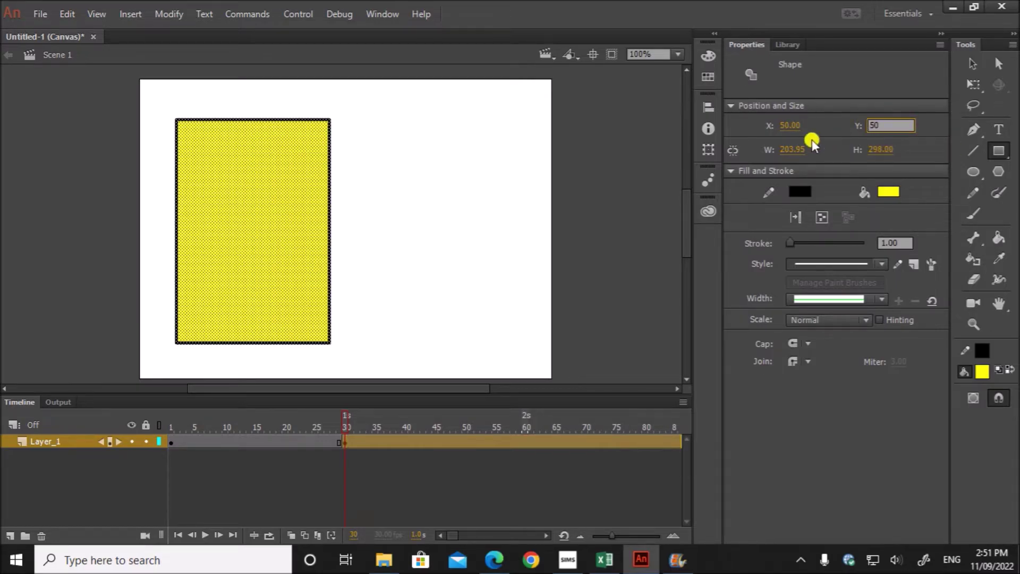
click(814, 148)
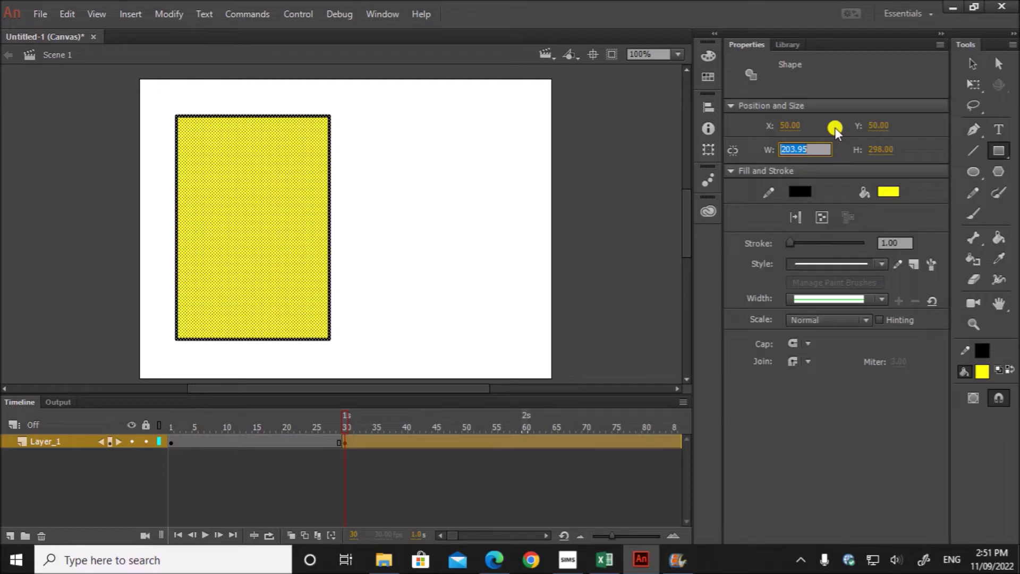
text(200)
click(877, 149)
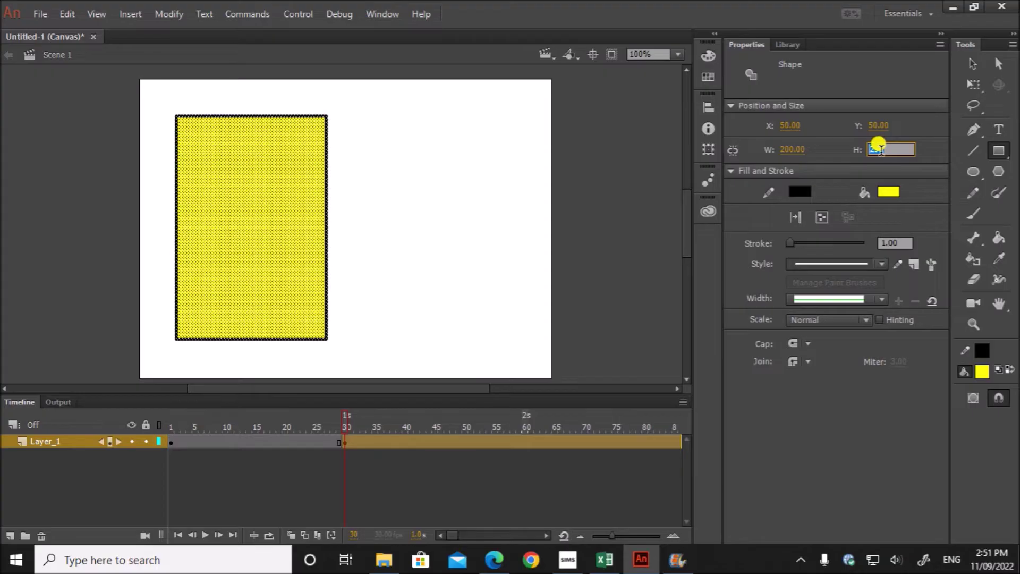
text(300)
key(Return)
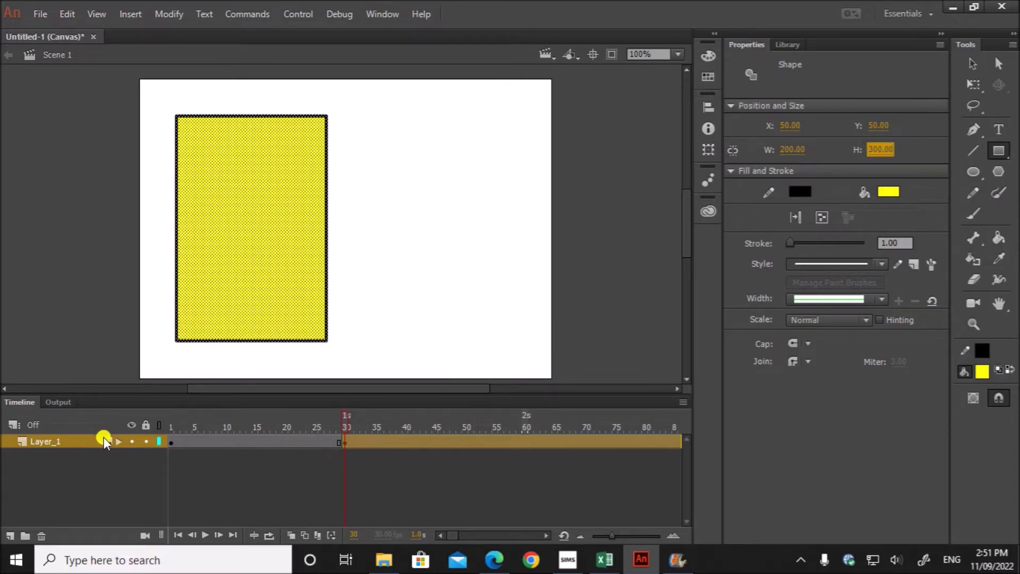
click(169, 444)
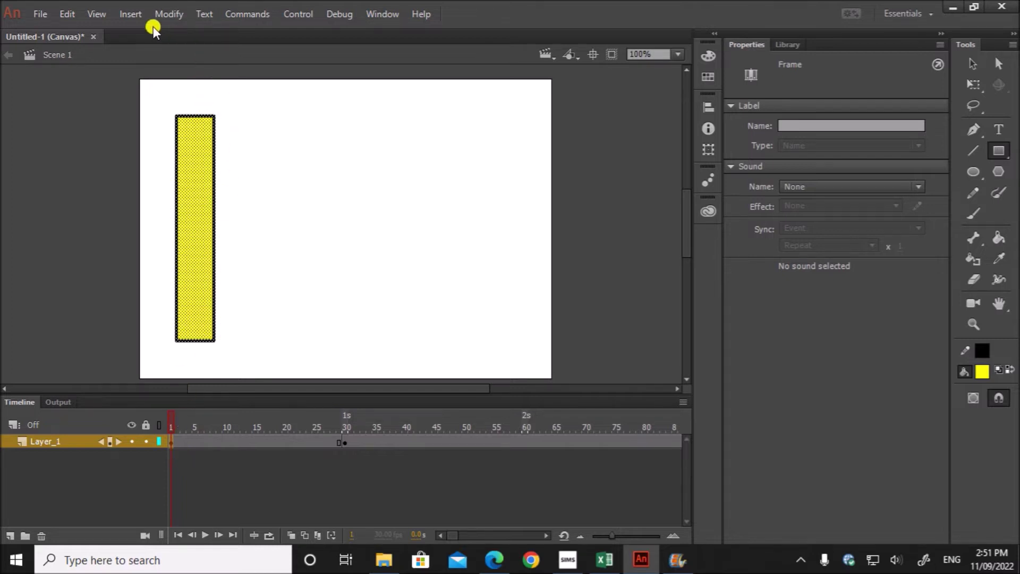
click(131, 14)
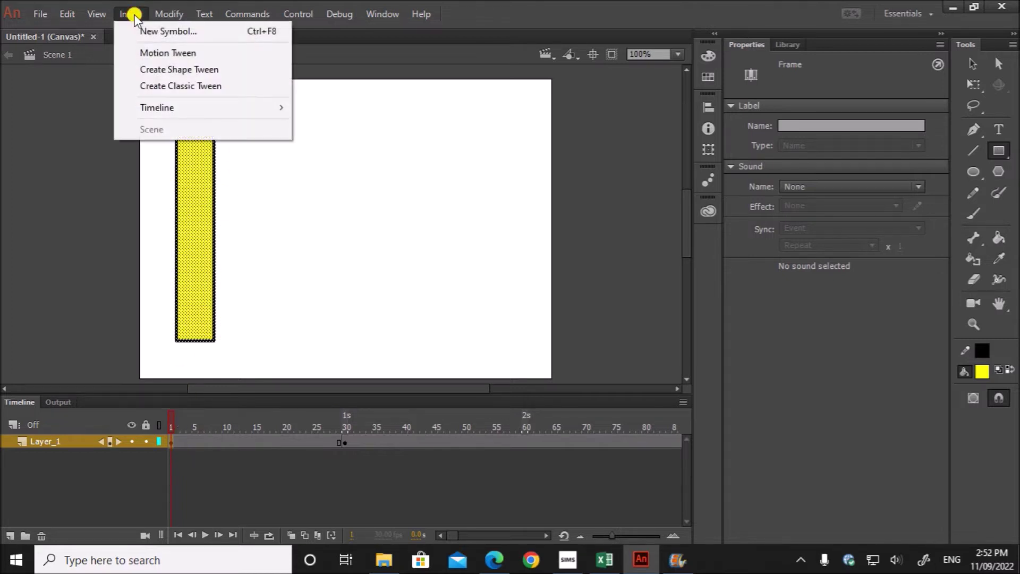
Step: Create a shape tween from frame 1 to 30 and play it to preview the widening
click(169, 72)
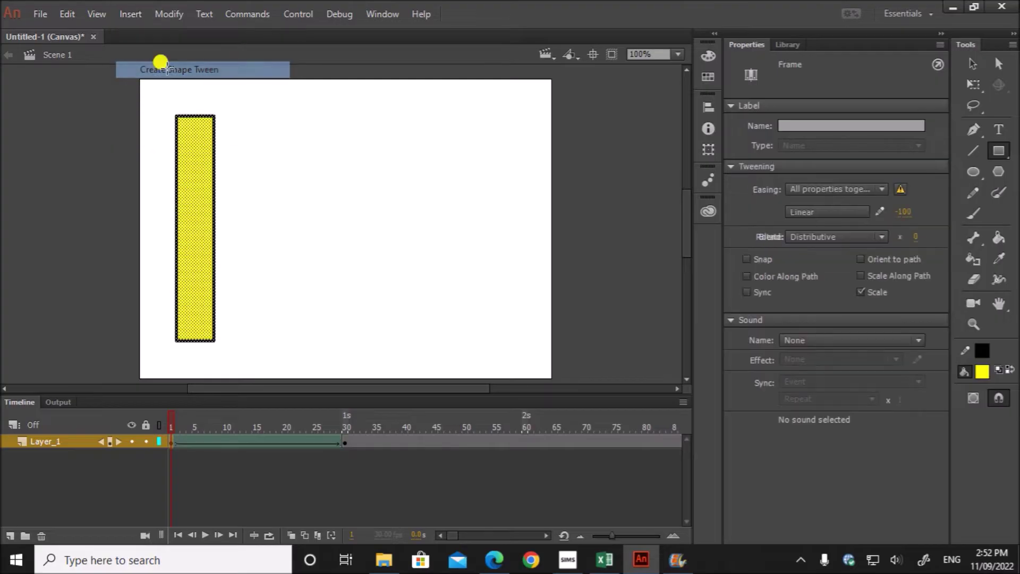
click(285, 493)
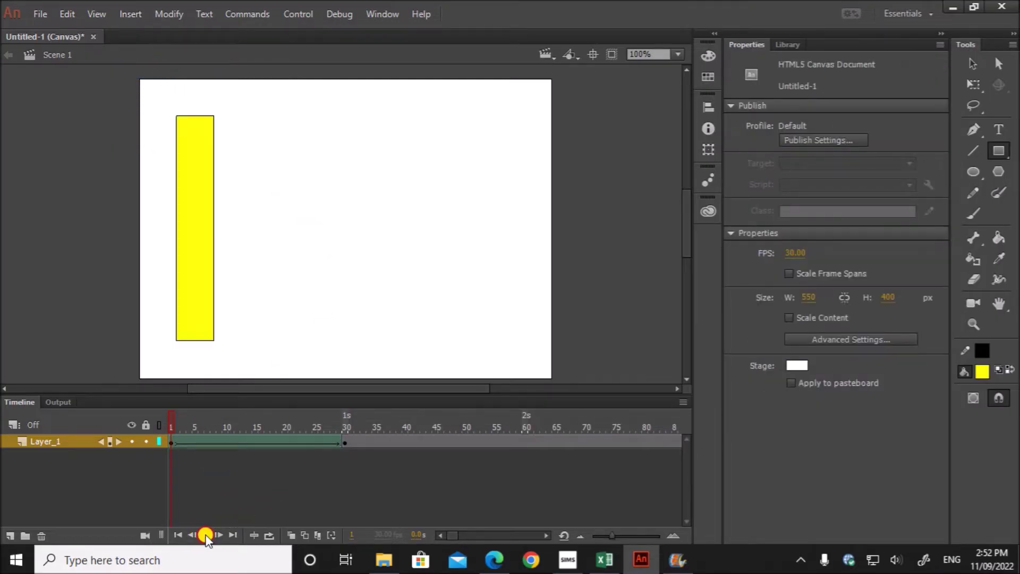
click(205, 536)
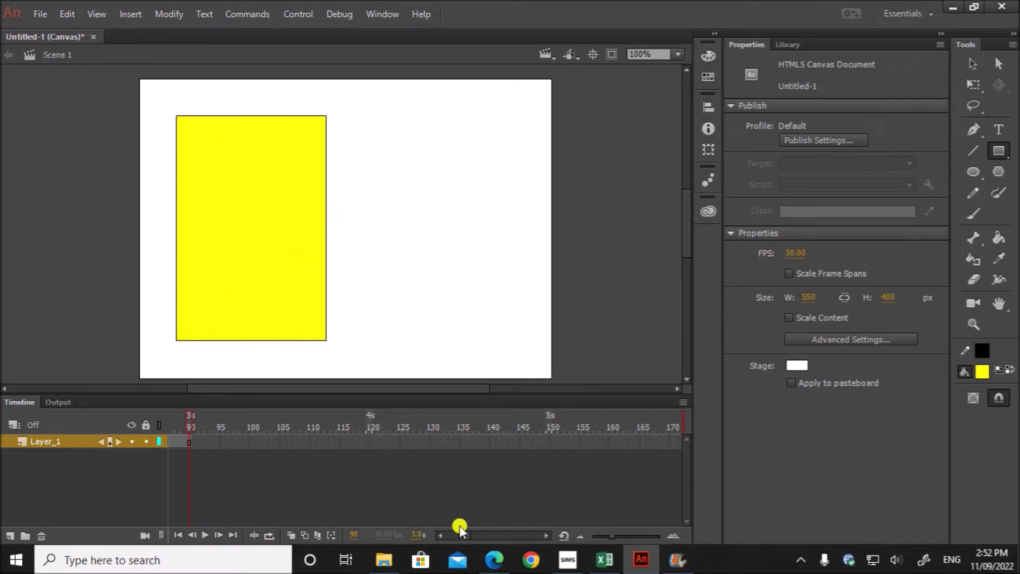
click(443, 536)
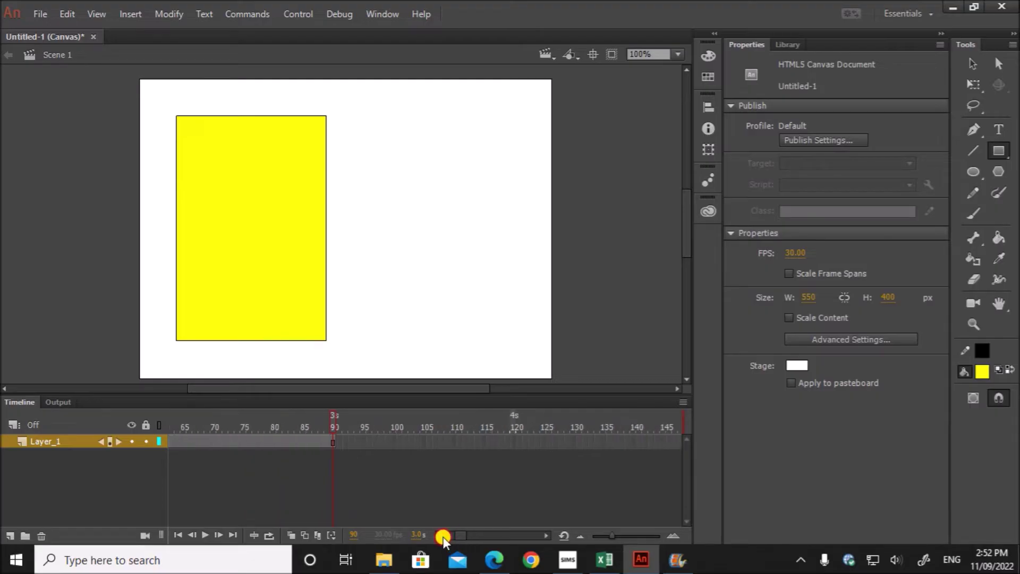
click(443, 536)
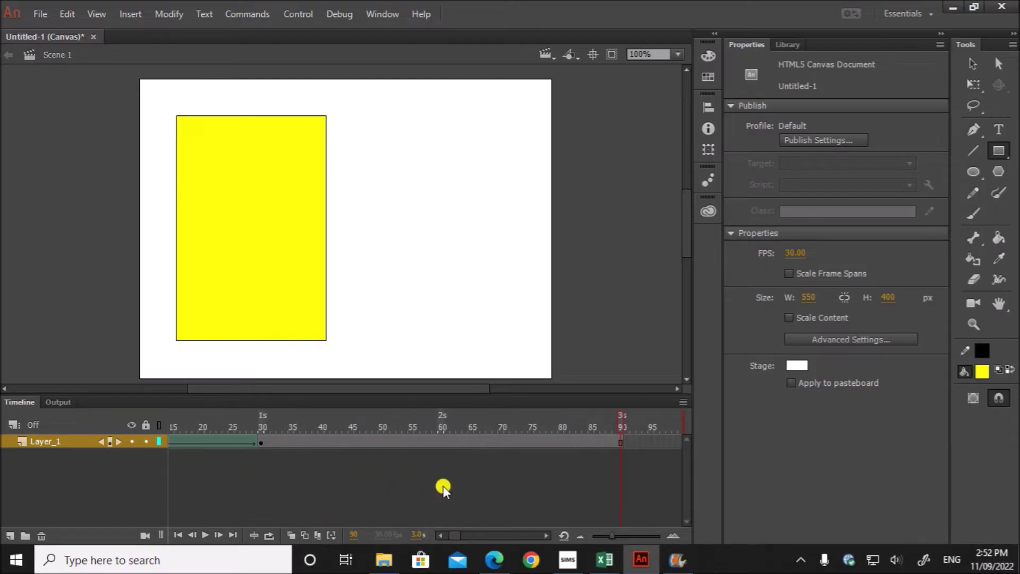
Step: Add a blank keyframe at frame 60 and draw a yellow square on the stage
click(442, 443)
right_click(442, 443)
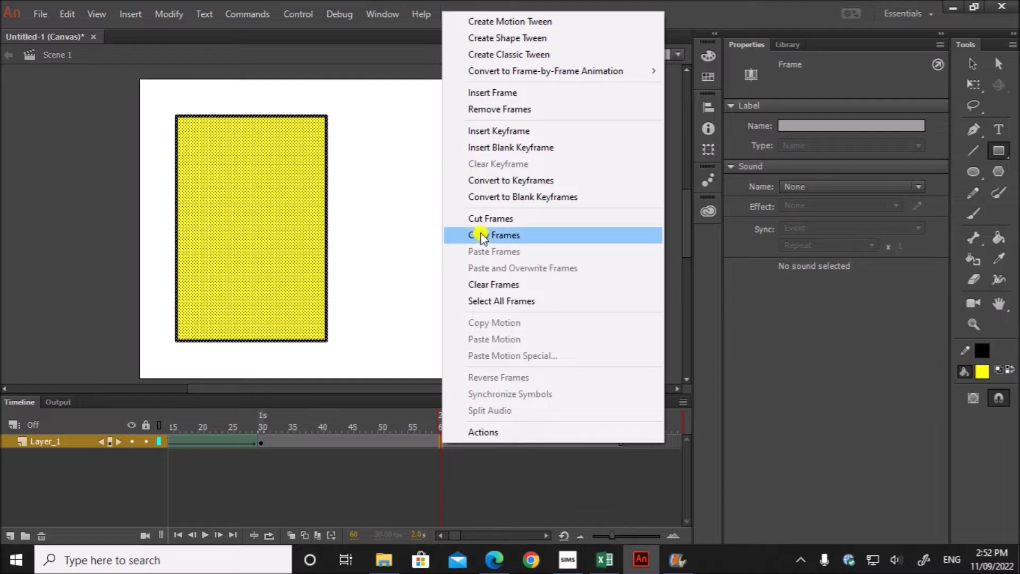
click(495, 149)
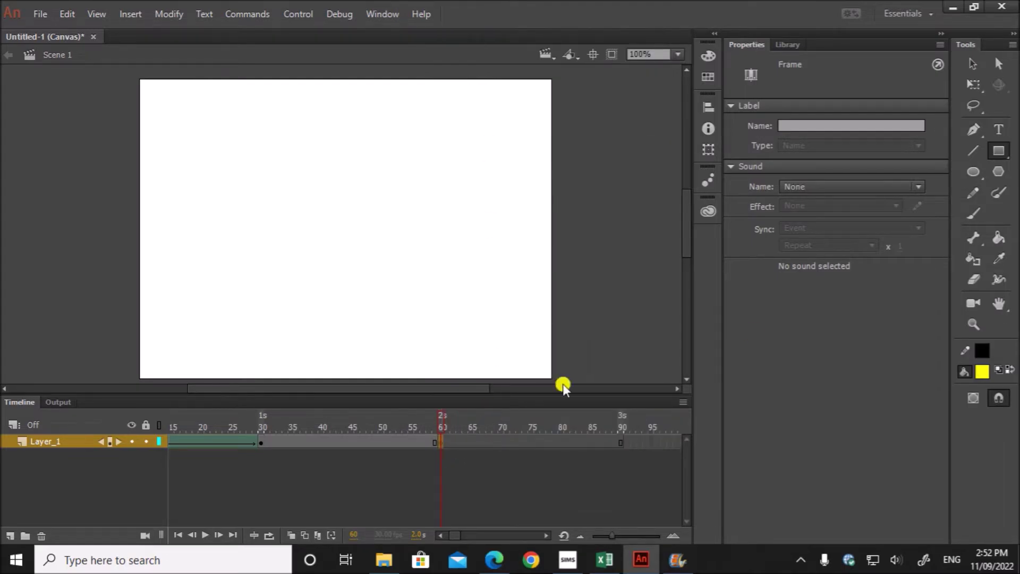
click(999, 148)
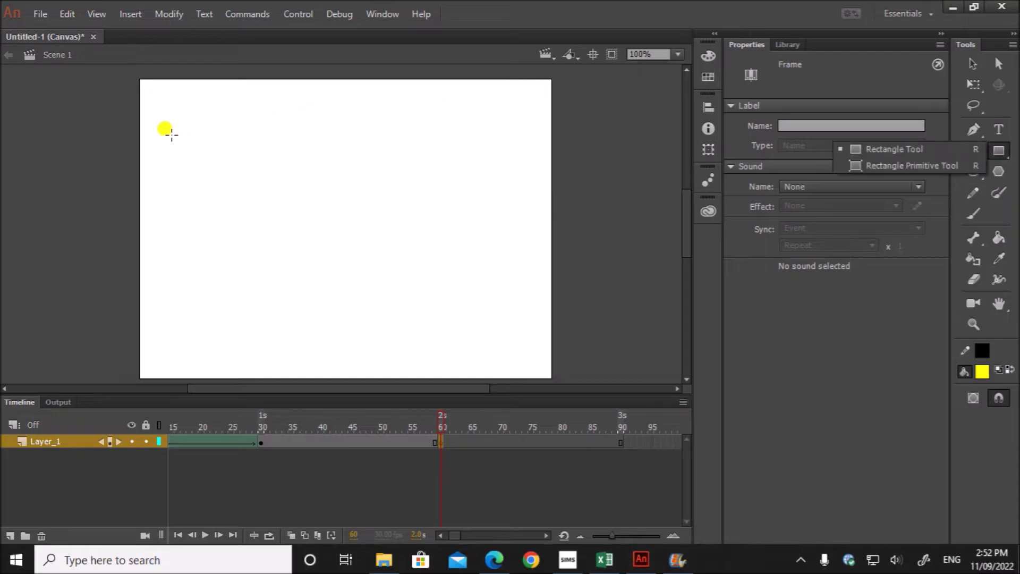
drag(172, 119, 395, 342)
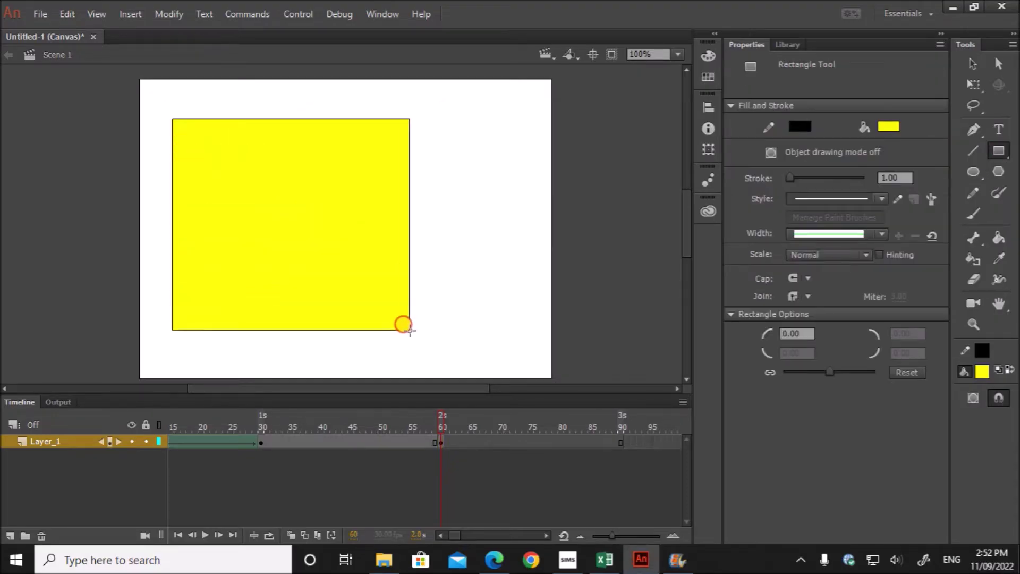
drag(396, 342, 406, 352)
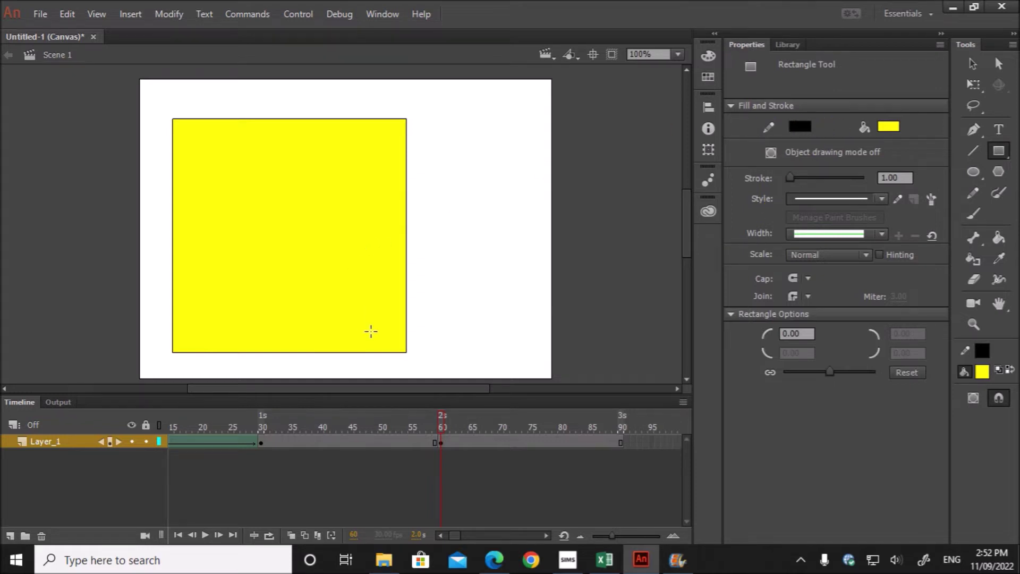
key(ctrl+a)
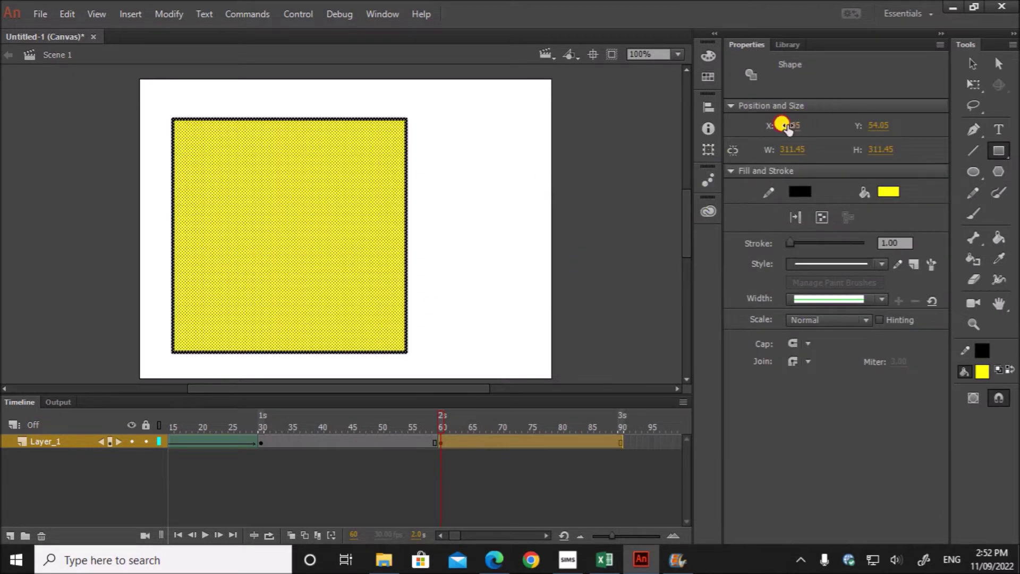
Step: Set the frame-60 square to X 50, Y 50, 300 × 300 px
click(783, 123)
text(50)
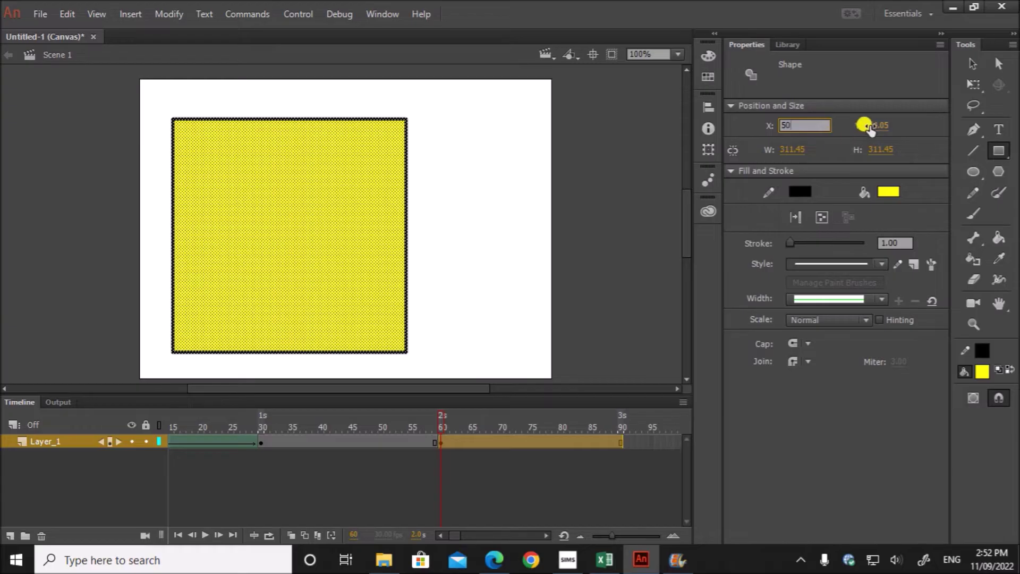
click(869, 126)
text(50)
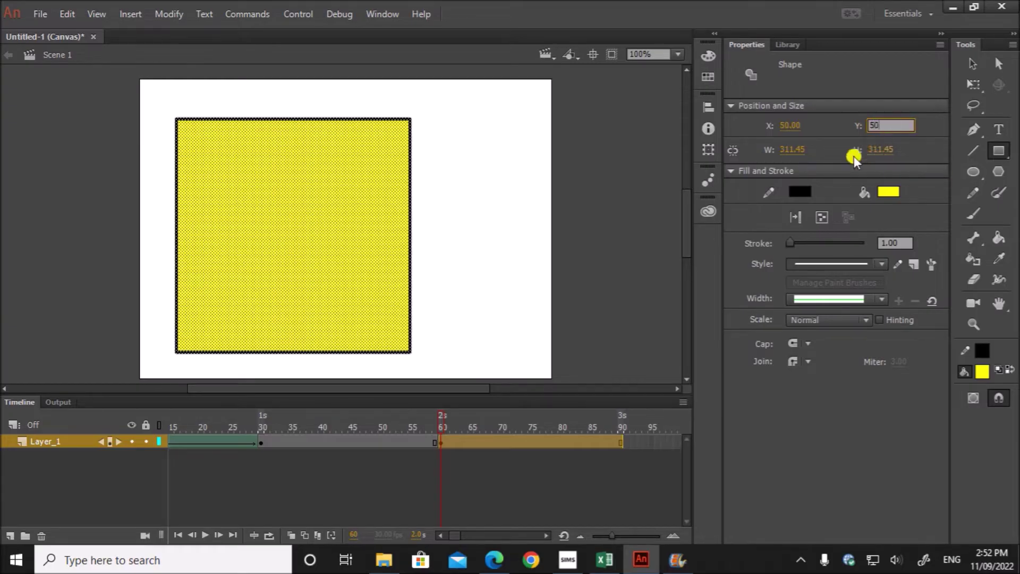
click(884, 151)
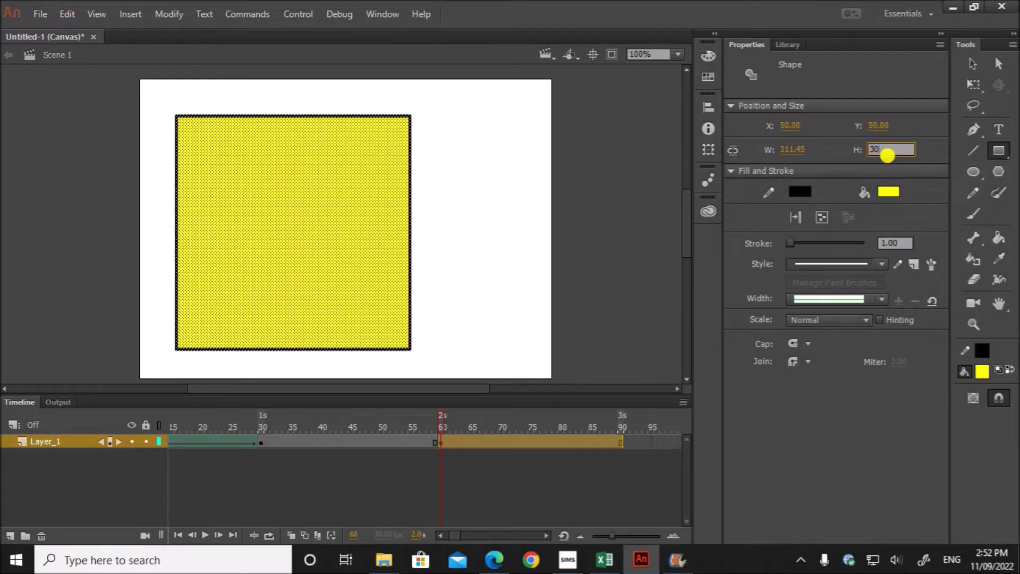
text(300)
click(787, 149)
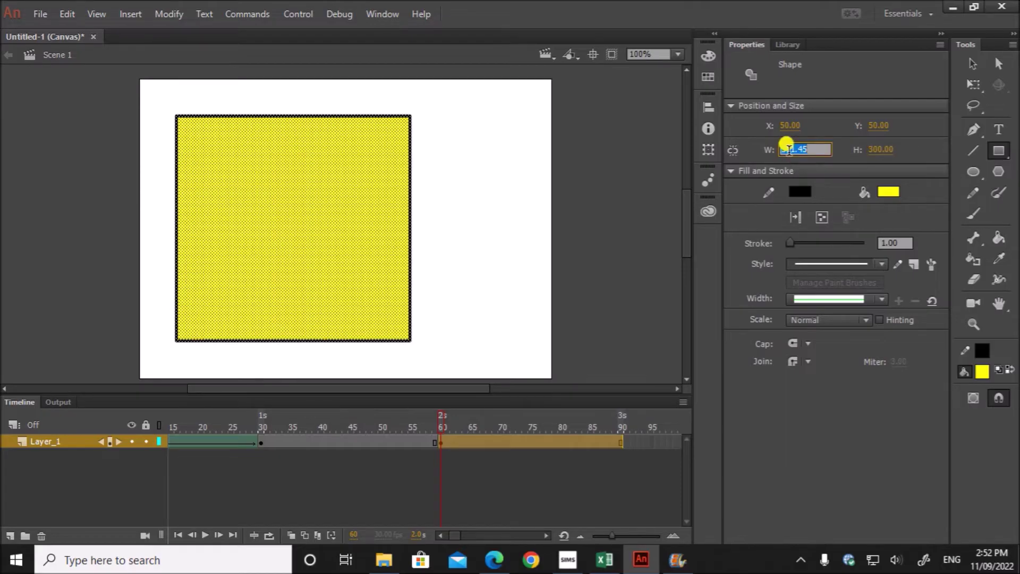
key(BackSpace)
text(300)
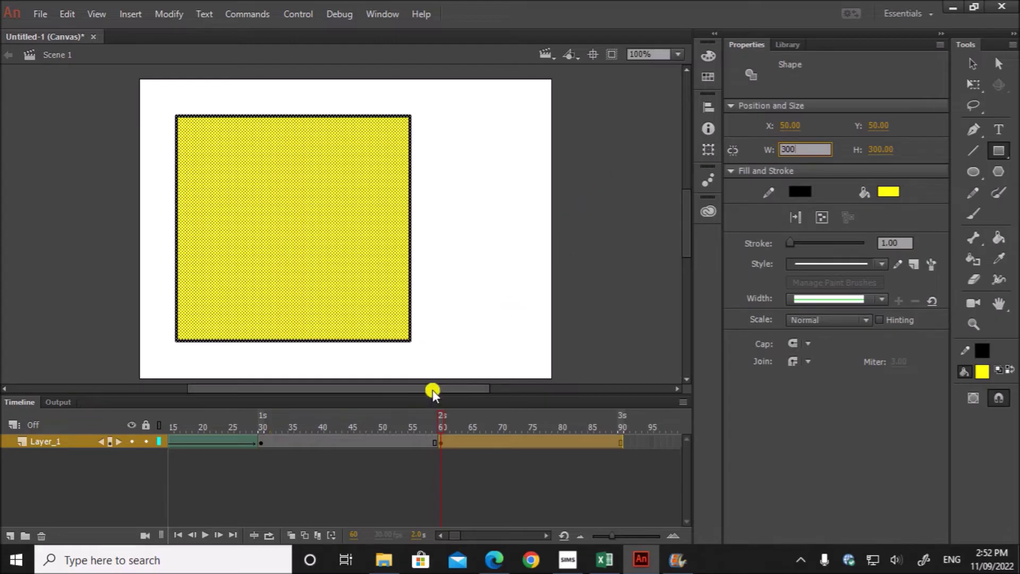
click(262, 441)
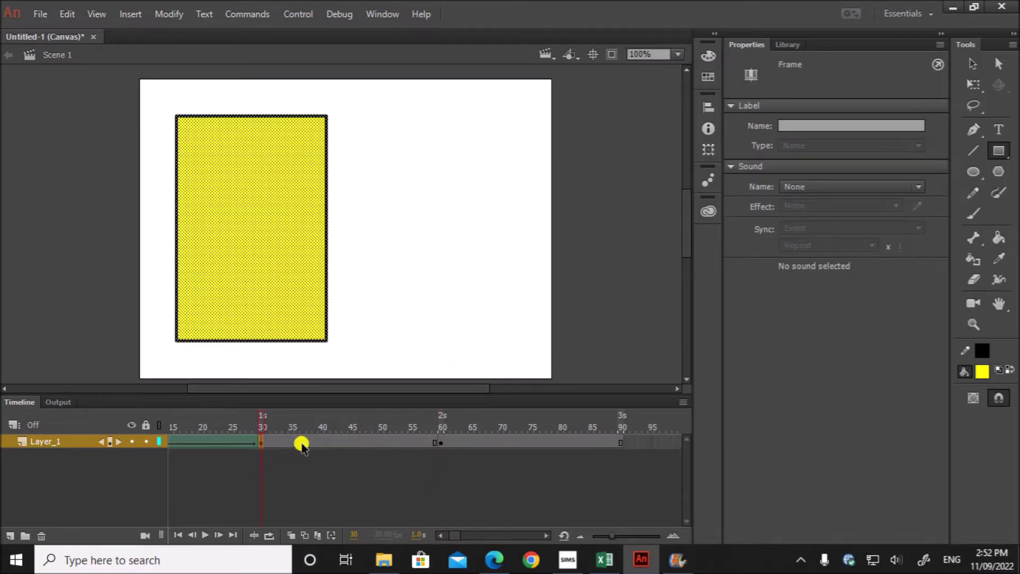
Step: Create a shape tween from frame 30 to 60 and preview playback up to frame 90
click(132, 15)
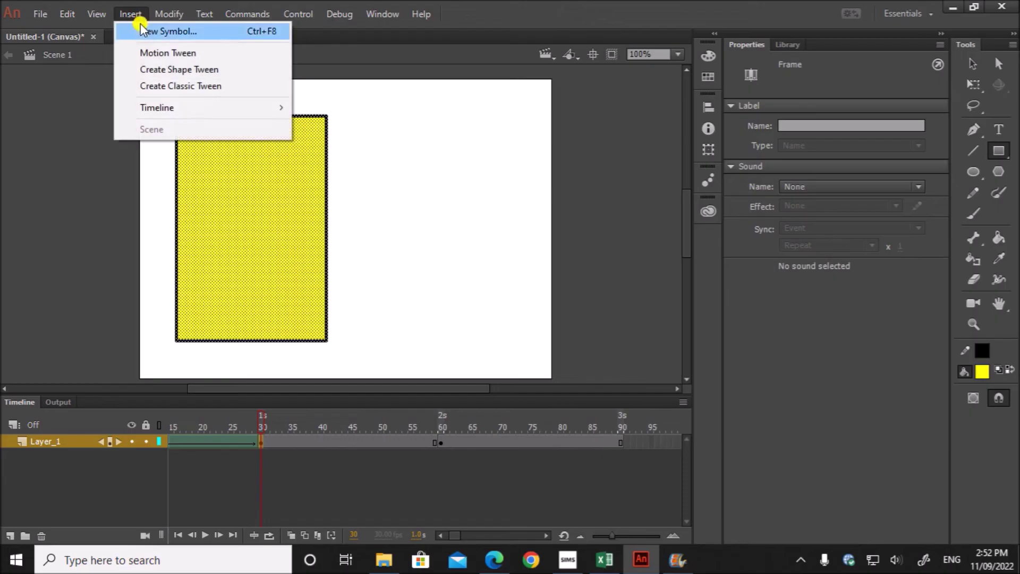
click(163, 71)
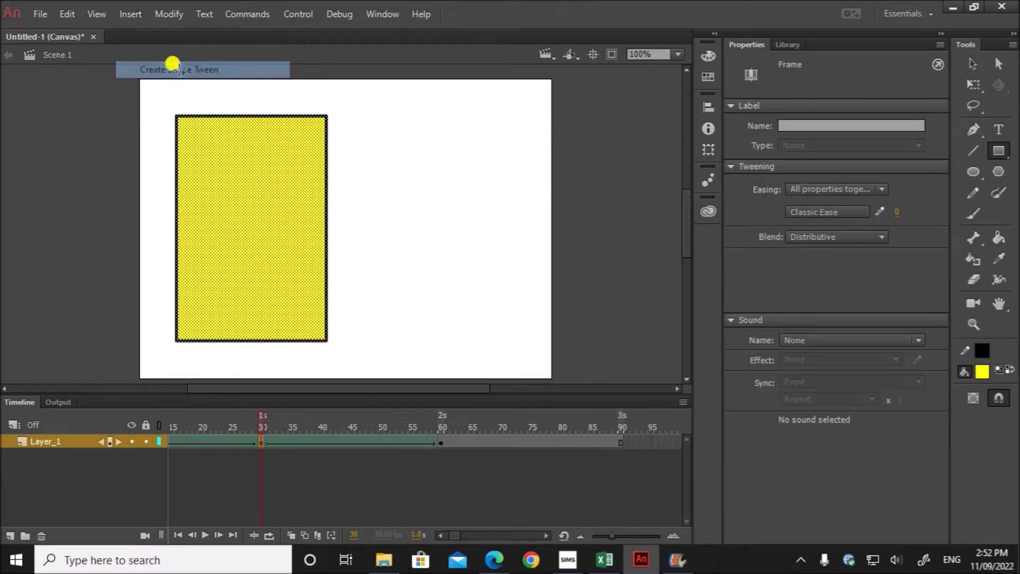
click(206, 535)
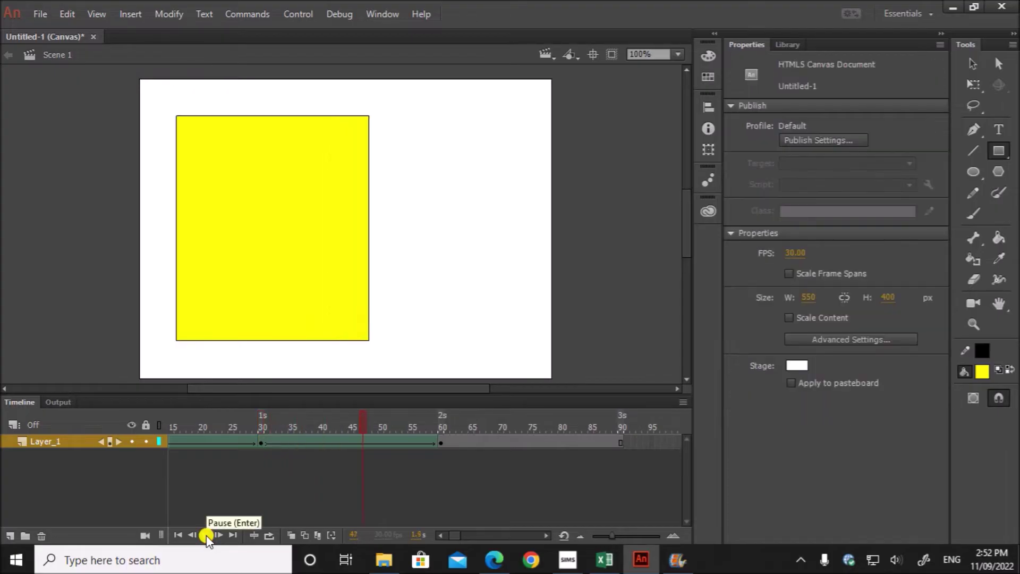
click(618, 442)
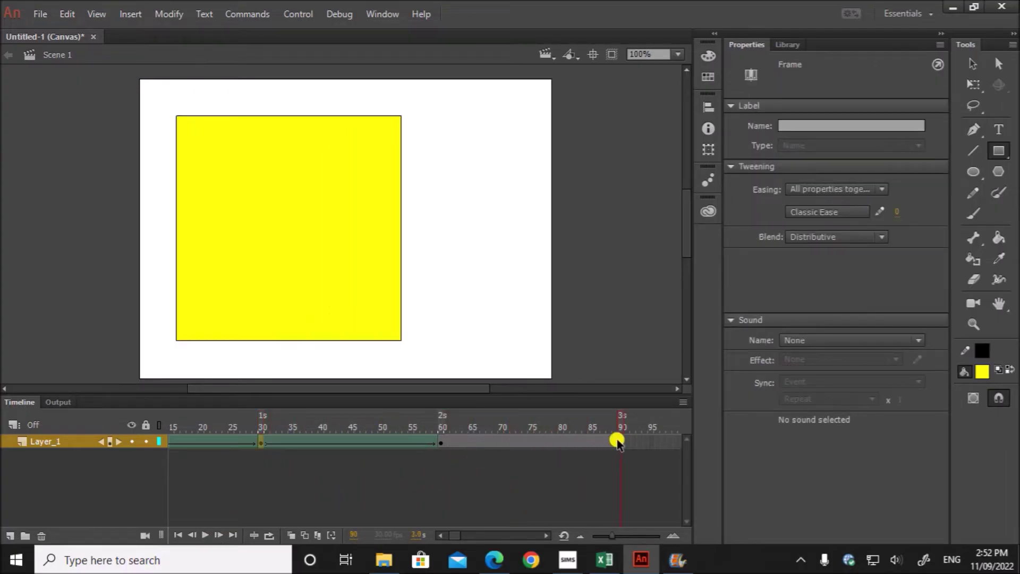
click(619, 441)
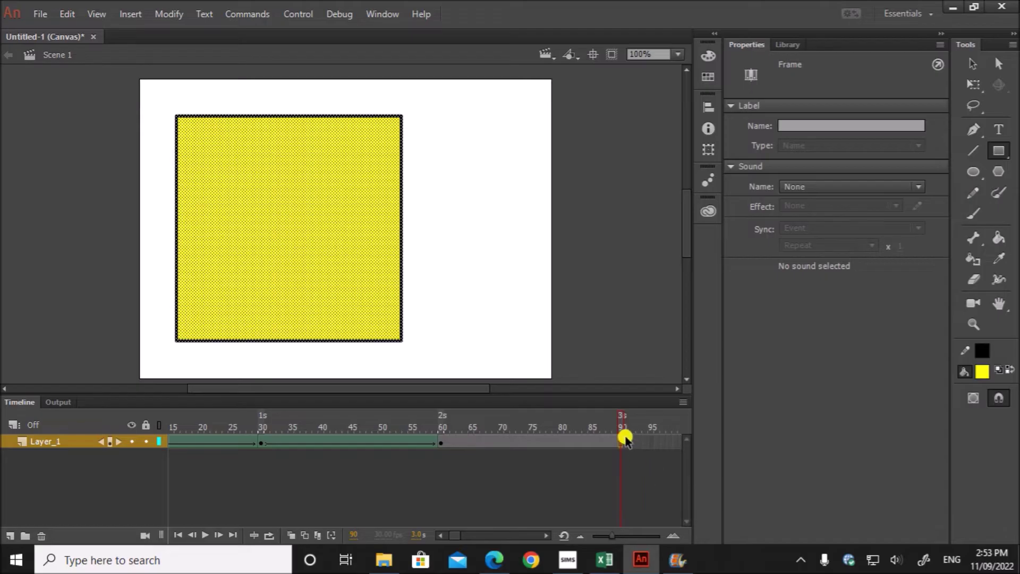
Step: Add a blank keyframe at frame 90 and draw a wide yellow rectangle
right_click(625, 440)
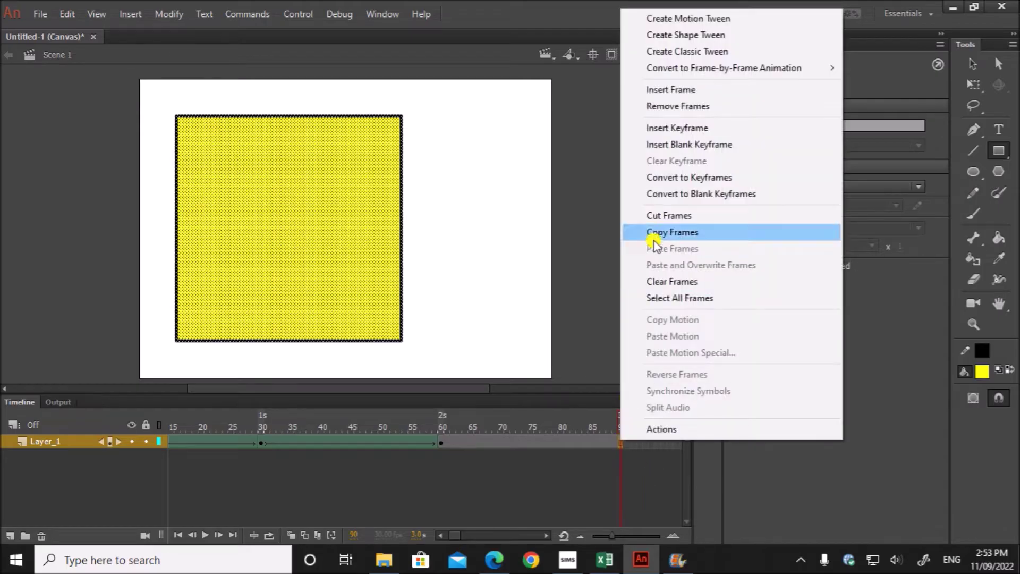
click(673, 144)
click(999, 150)
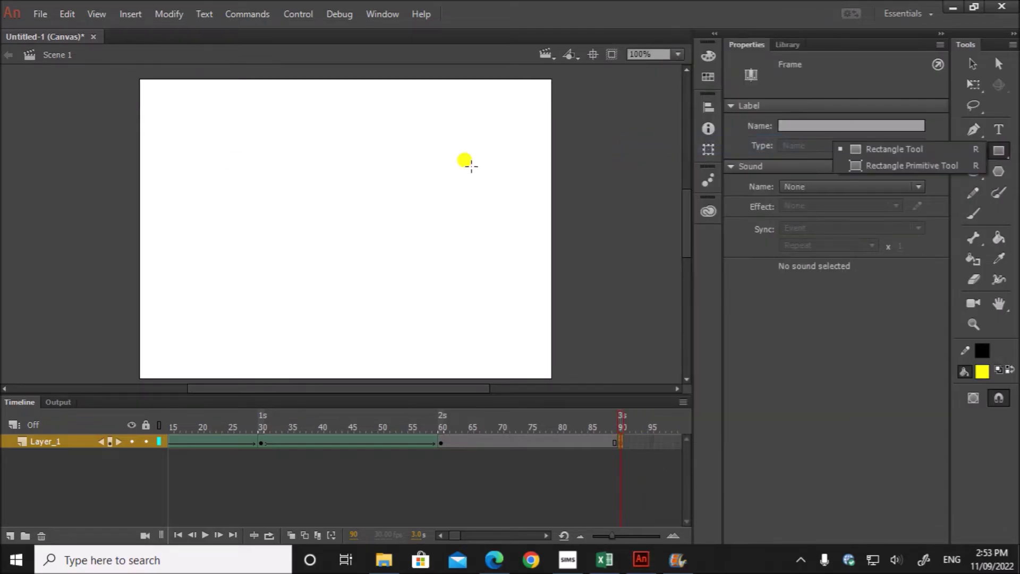
mouse_move(182, 123)
mouse_down()
mouse_move(490, 319)
mouse_move(503, 338)
mouse_up()
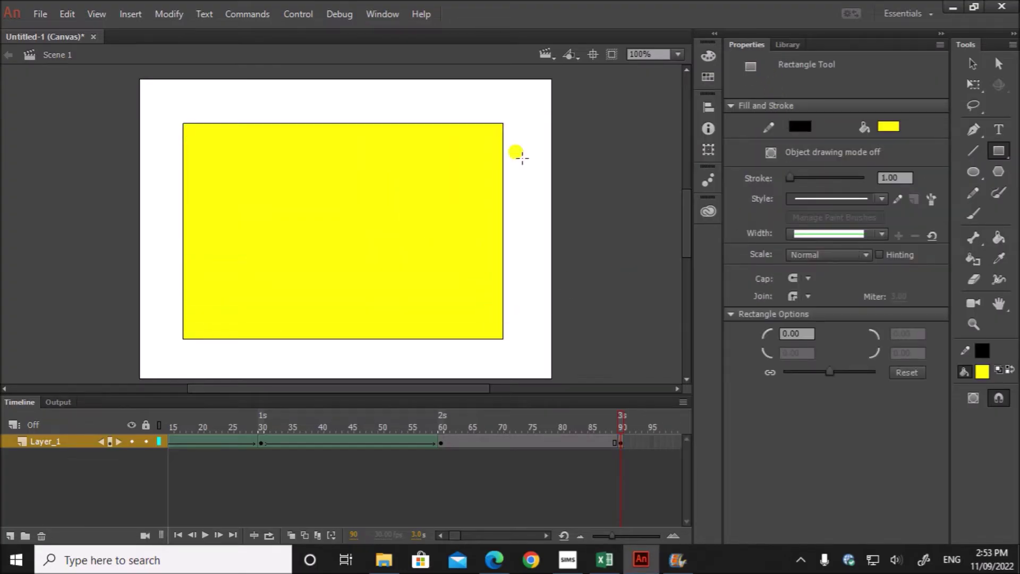
key(ctrl+a)
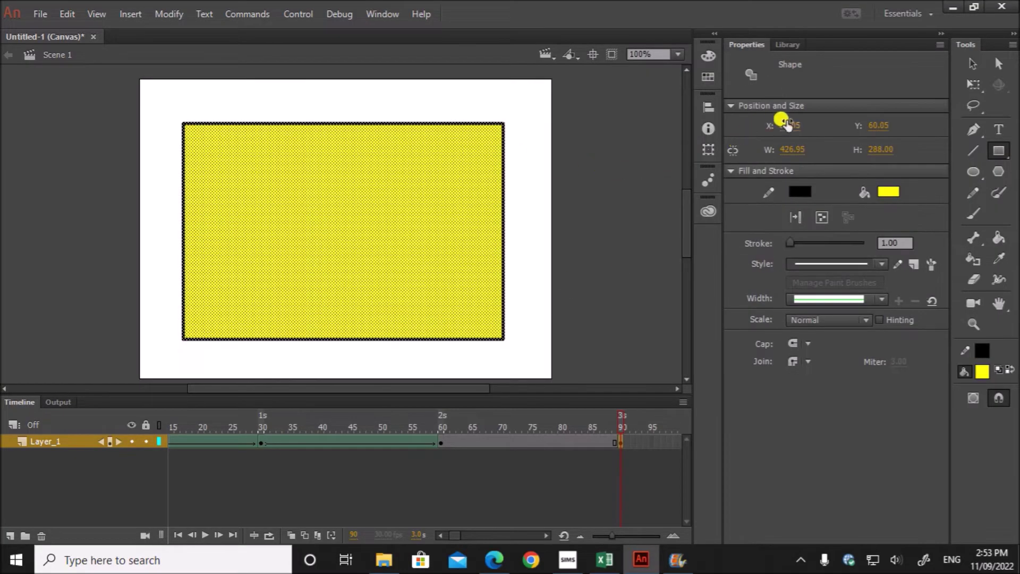
Step: Set the frame-90 rectangle to X 50, Y 50, 400 × 300 px
click(786, 124)
text(50)
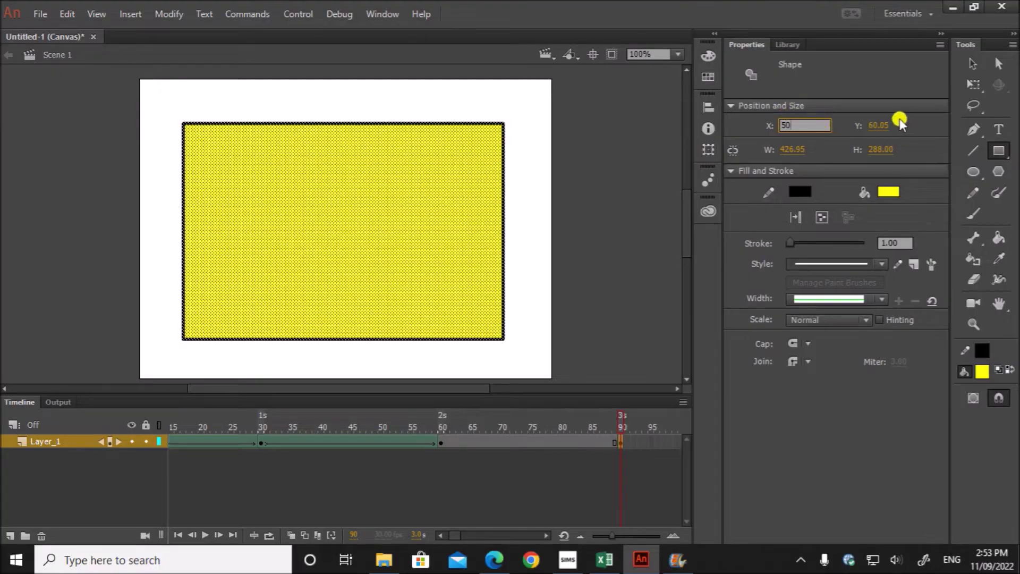
click(890, 124)
text(50)
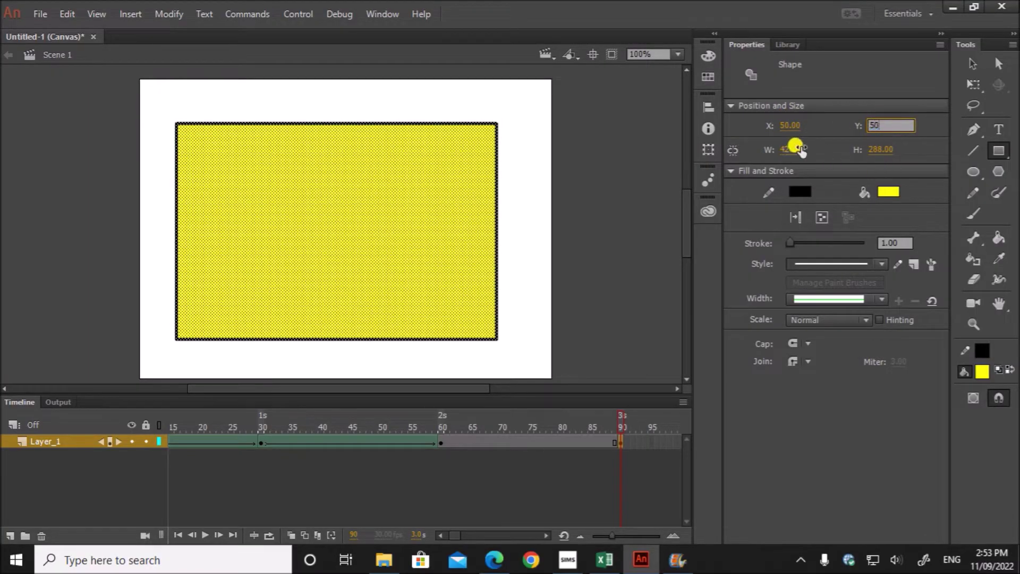
click(794, 150)
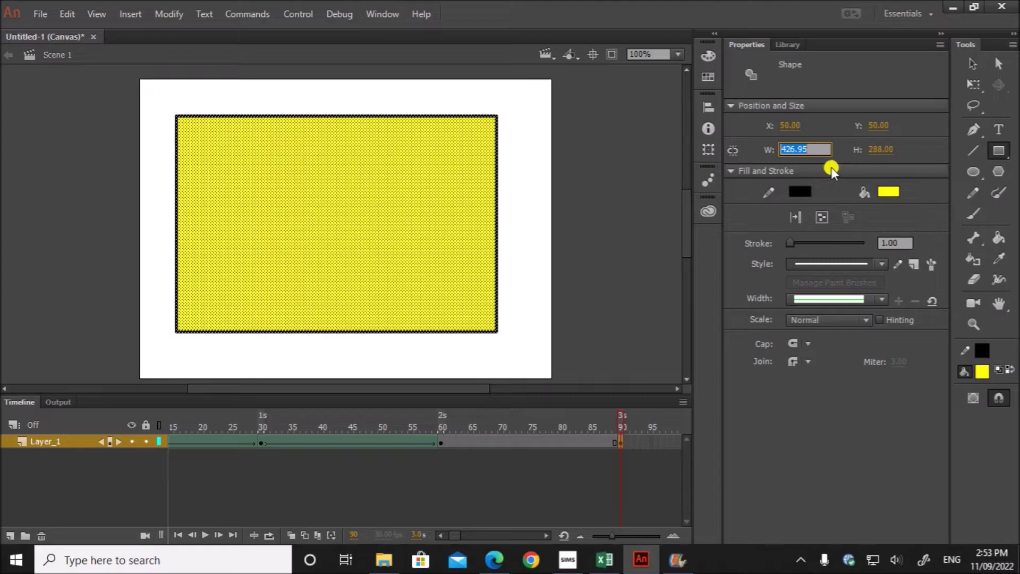
text(400)
click(880, 150)
text(3)
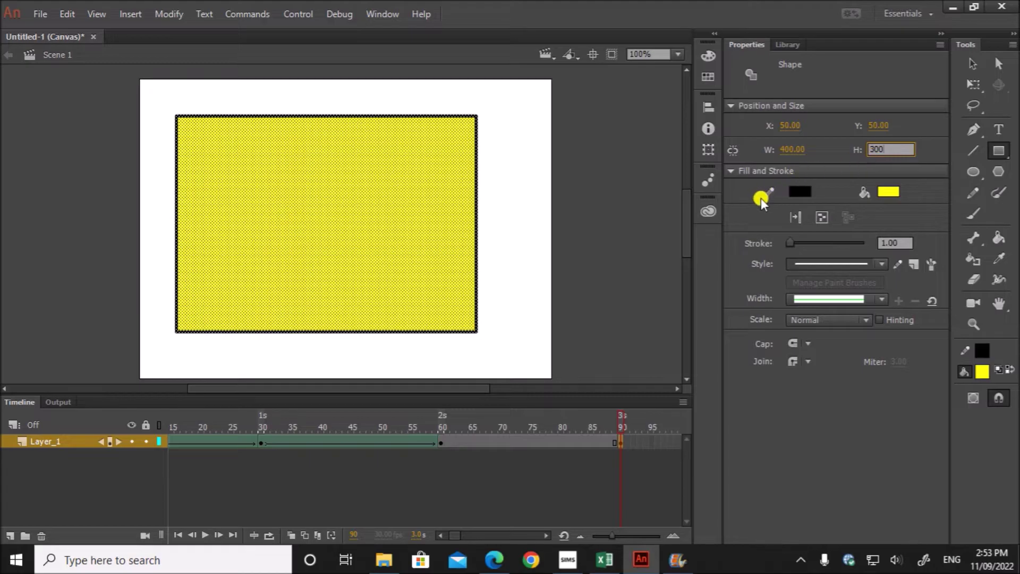
key(Return)
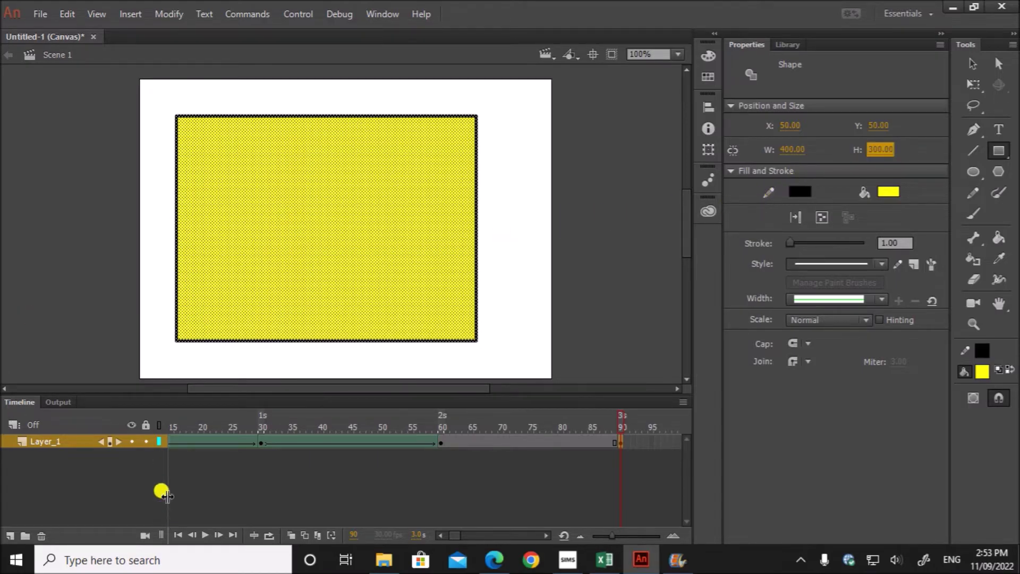
click(440, 444)
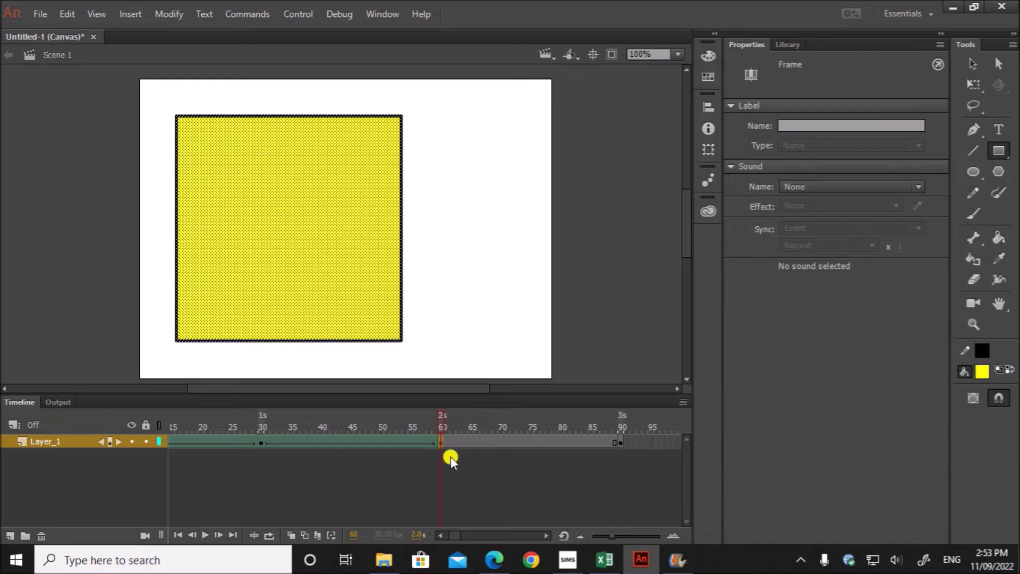
Step: Add a shape tween from frame 60 to 90 and play the animation from frame 1
click(130, 16)
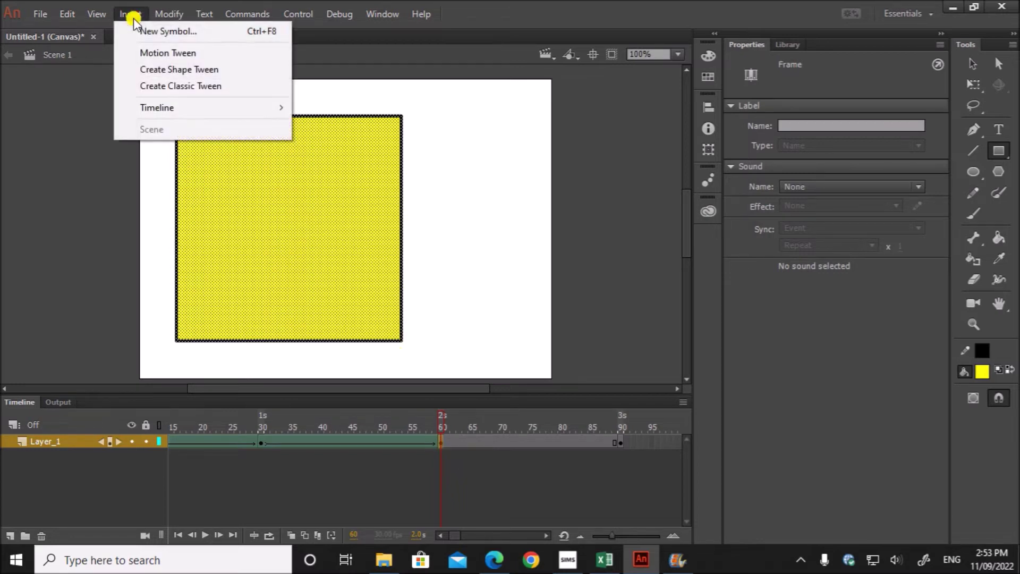
click(205, 71)
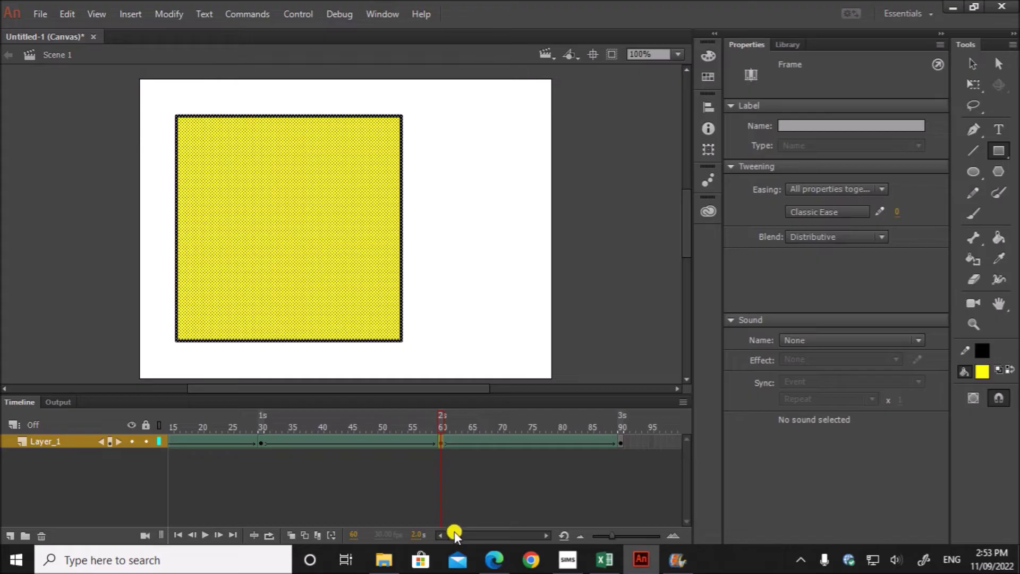
drag(454, 531, 442, 535)
click(169, 445)
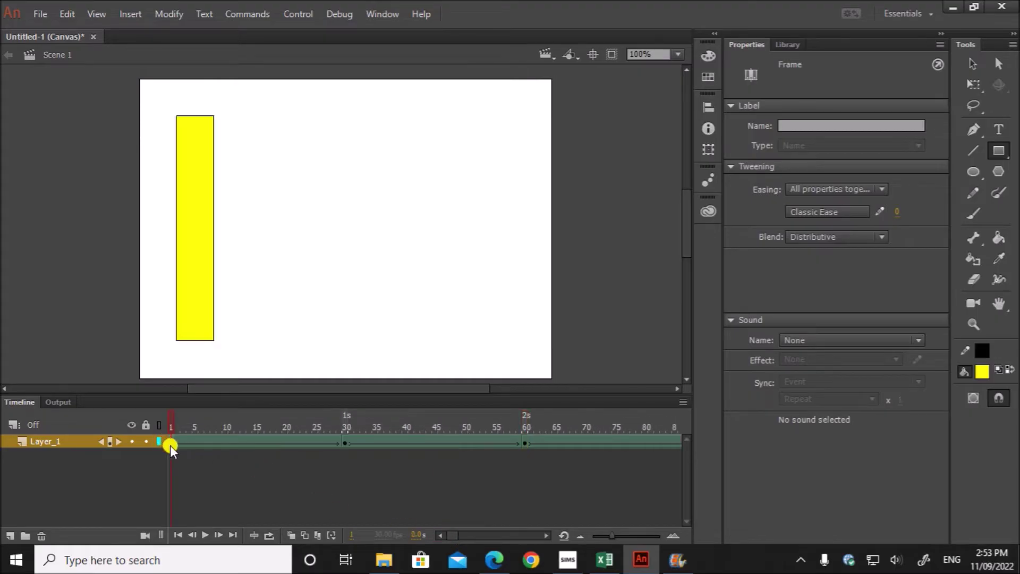
click(205, 535)
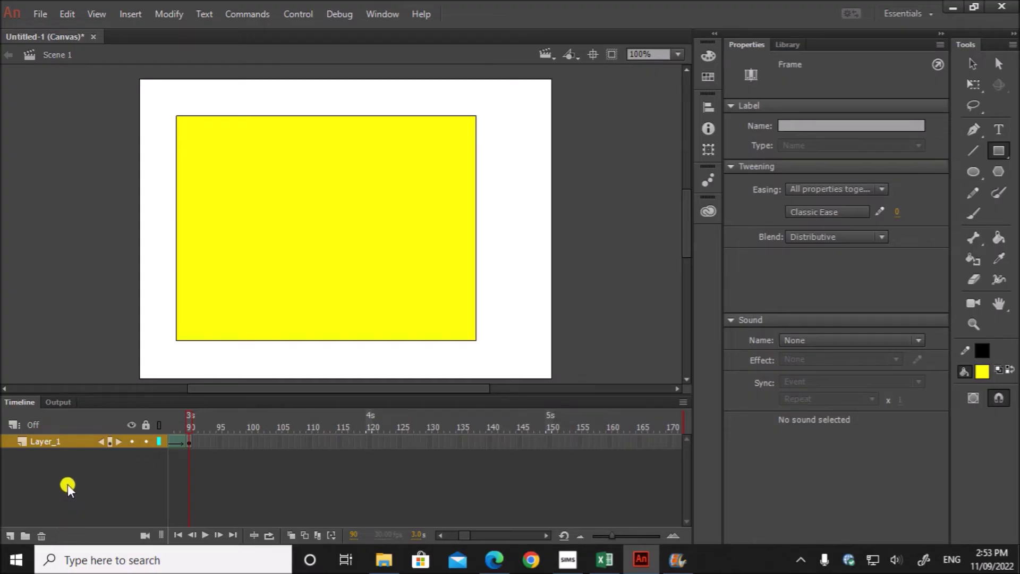
Step: Rename Layer_1 to 'Rect' and add an empty Layer_2 above it
double_click(47, 441)
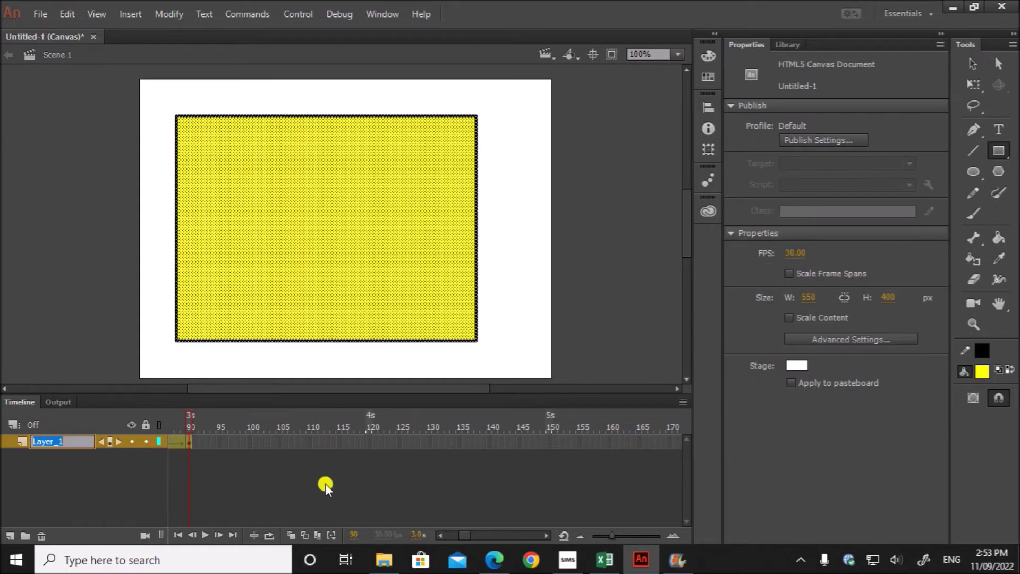
text(Rect)
click(64, 503)
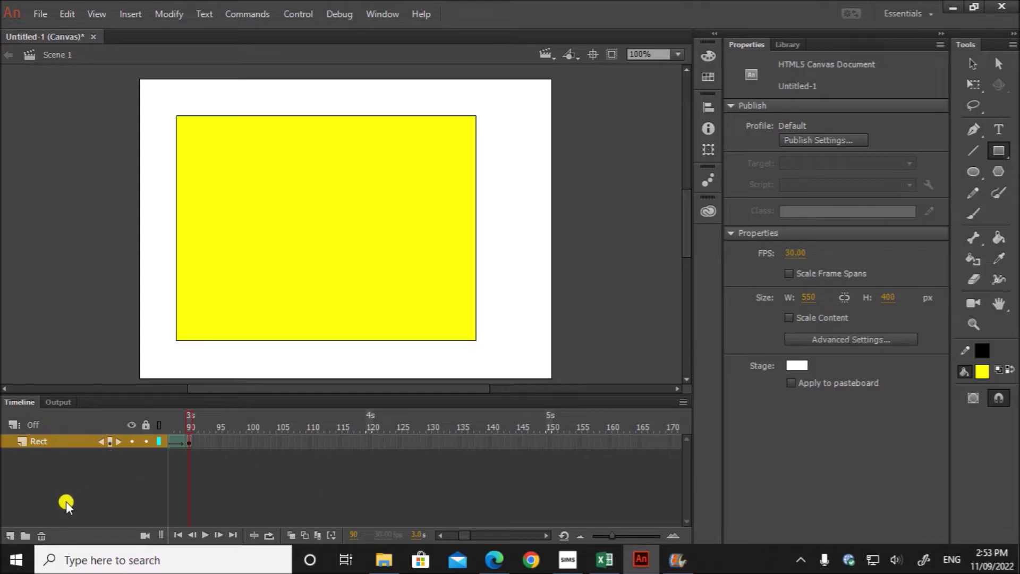
click(9, 536)
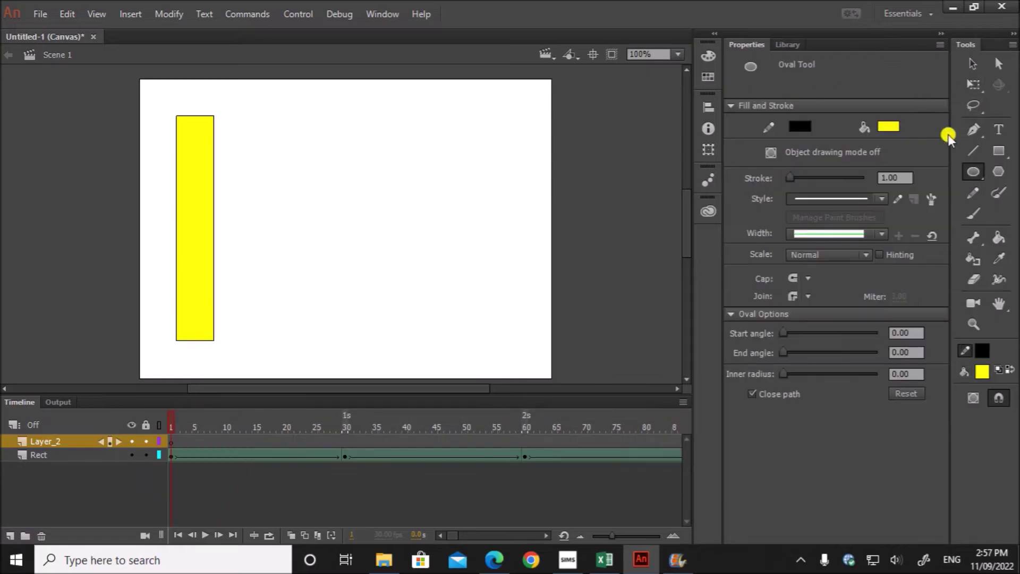
Step: Draw a tall yellow rectangle with an oval across its top, and curve its bottom edge
click(998, 151)
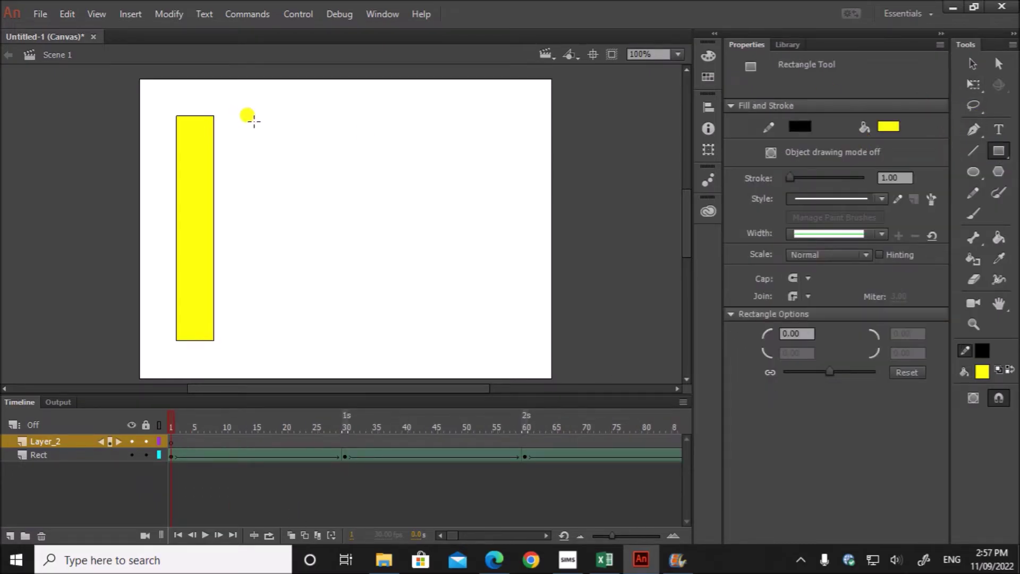
drag(252, 121, 363, 334)
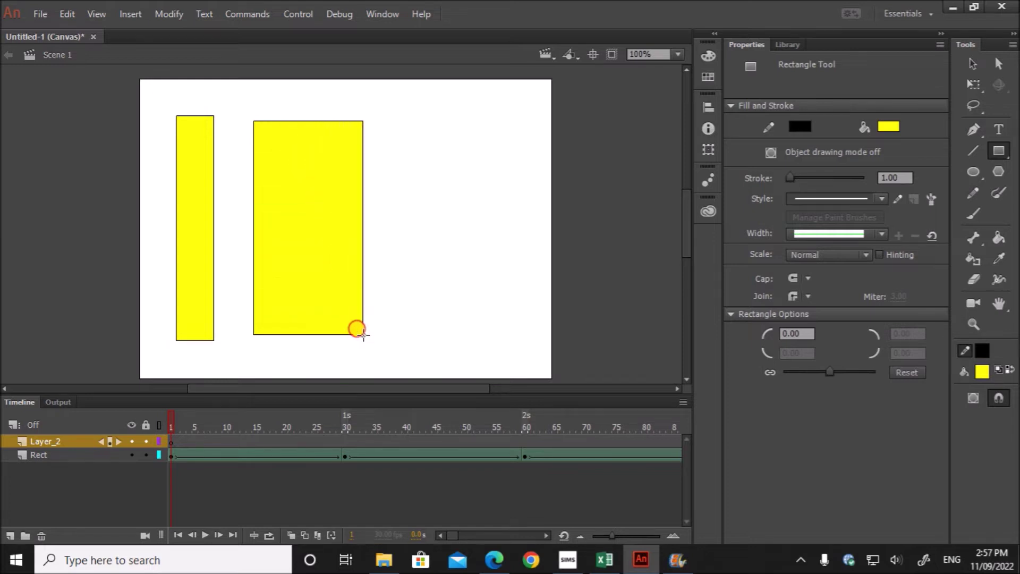
click(975, 171)
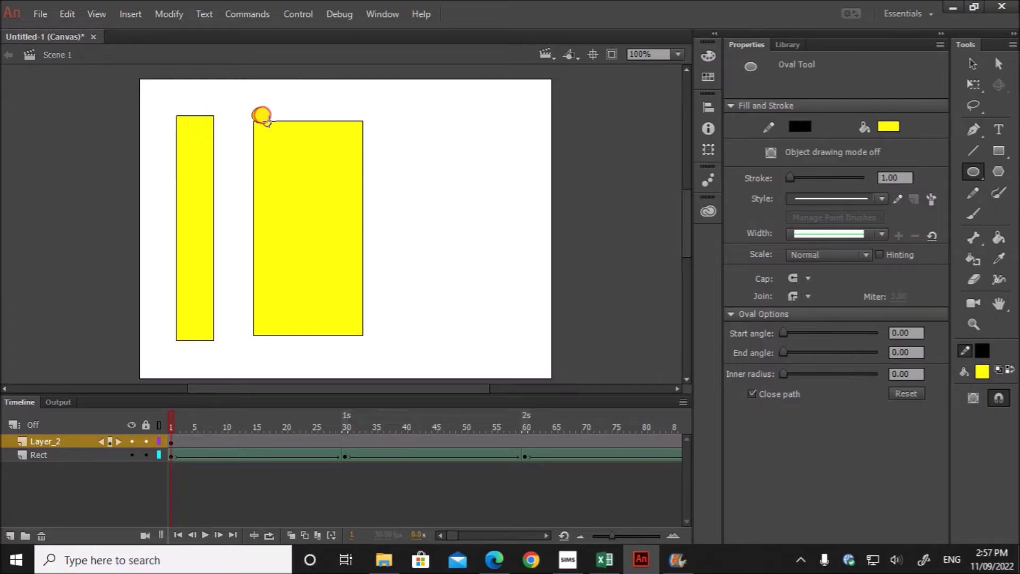
mouse_move(251, 107)
mouse_down()
mouse_move(326, 143)
mouse_move(363, 149)
mouse_move(368, 141)
mouse_up()
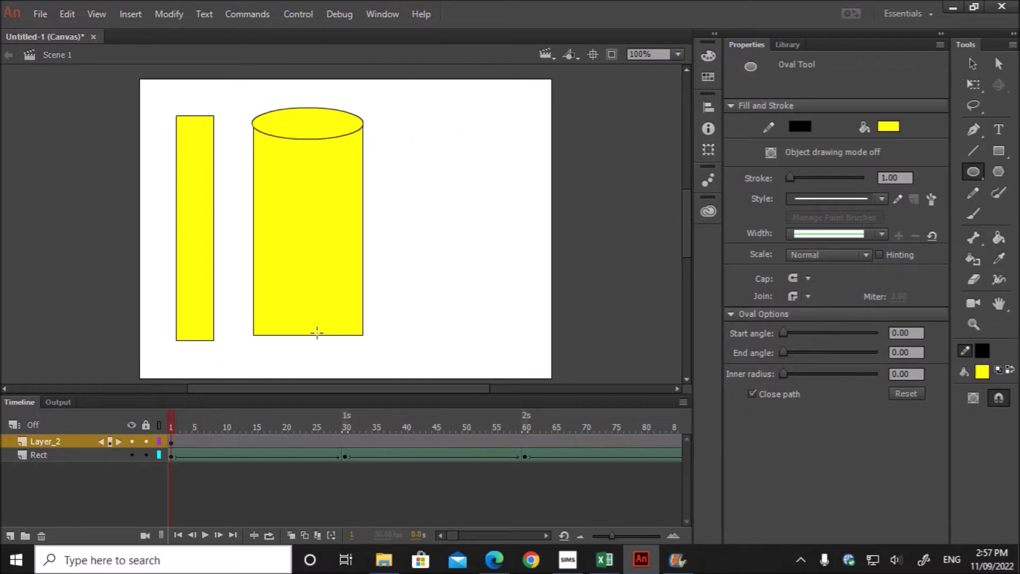
click(973, 65)
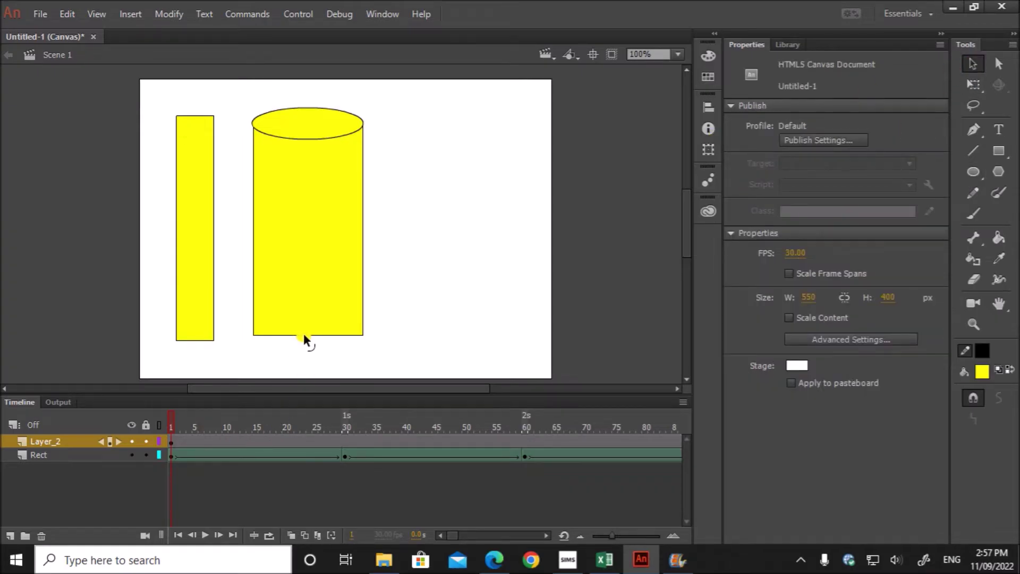
drag(308, 336, 308, 345)
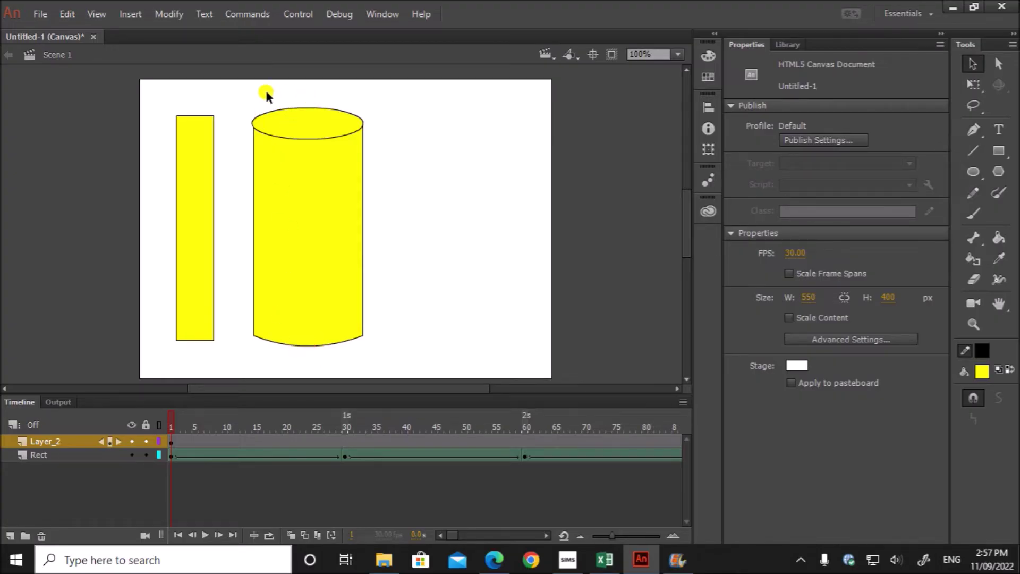
Step: Group the cylinder's parts into one object and drag it toward the strip
drag(249, 99, 410, 341)
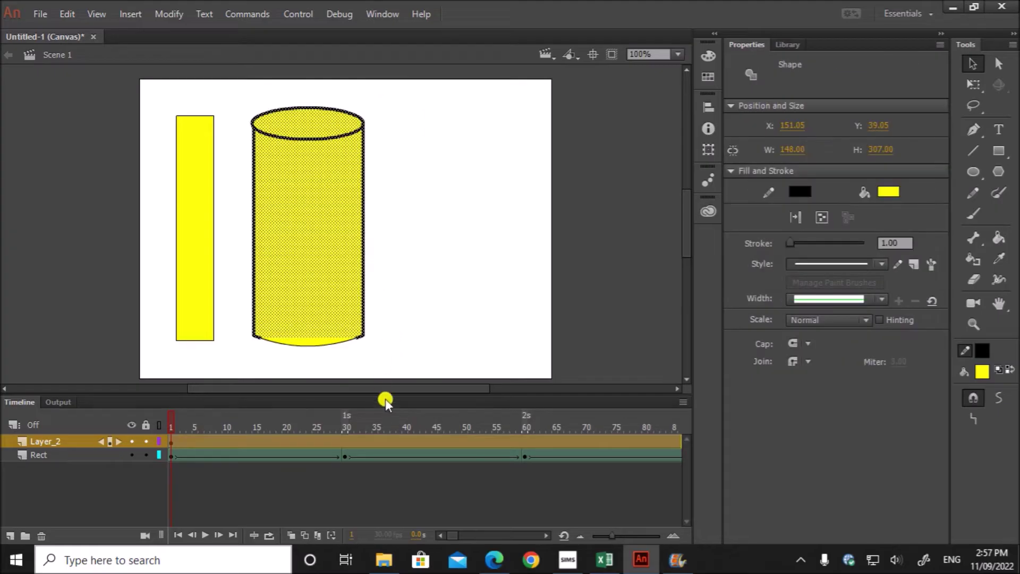
click(423, 221)
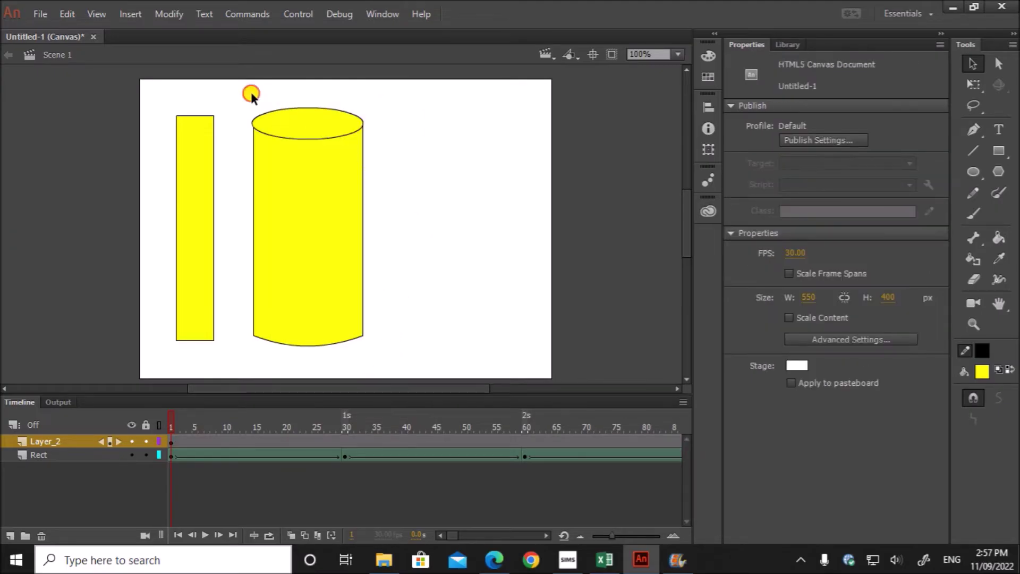
mouse_move(252, 95)
mouse_down()
mouse_move(383, 335)
mouse_move(379, 360)
mouse_up()
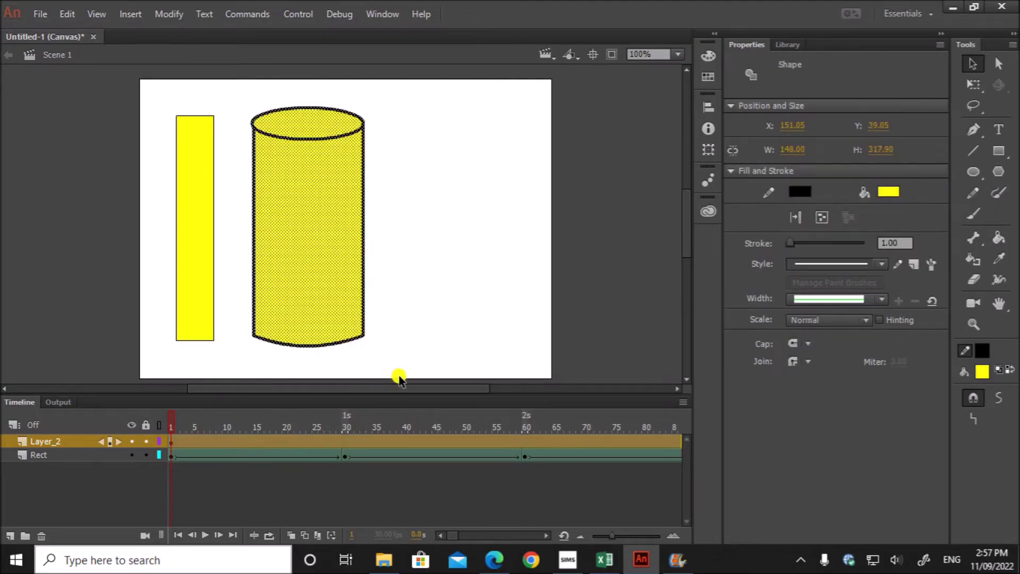
key(ctrl+g)
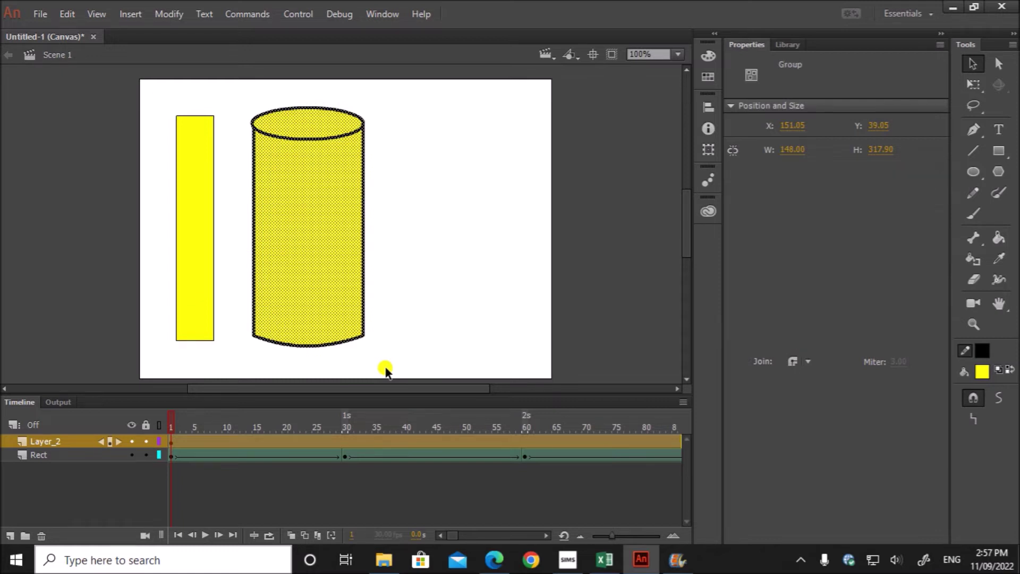
click(391, 322)
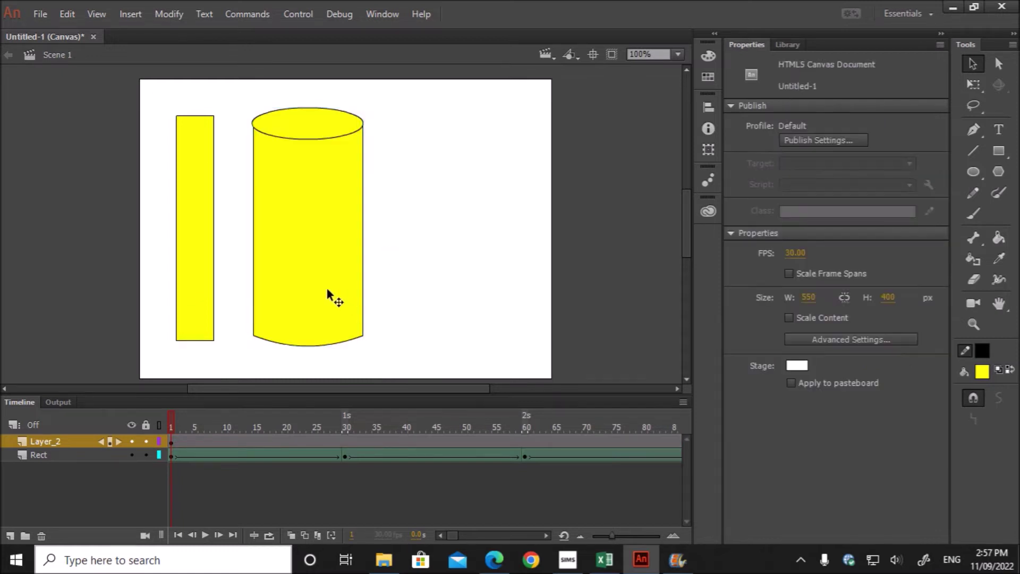
drag(329, 292, 281, 286)
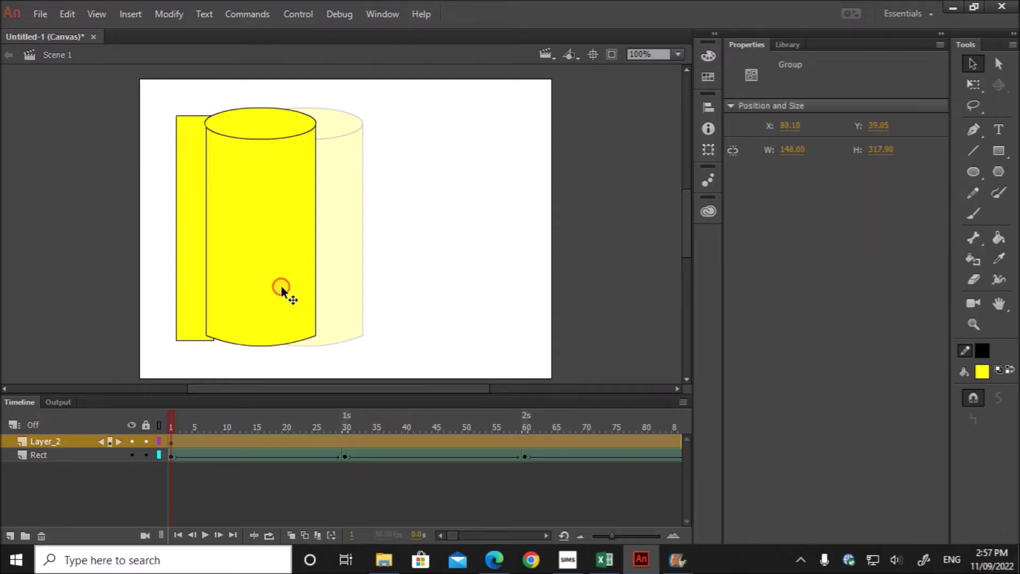
Step: Set the cylinder over the strip's right edge and check the task sheet
drag(280, 286, 280, 290)
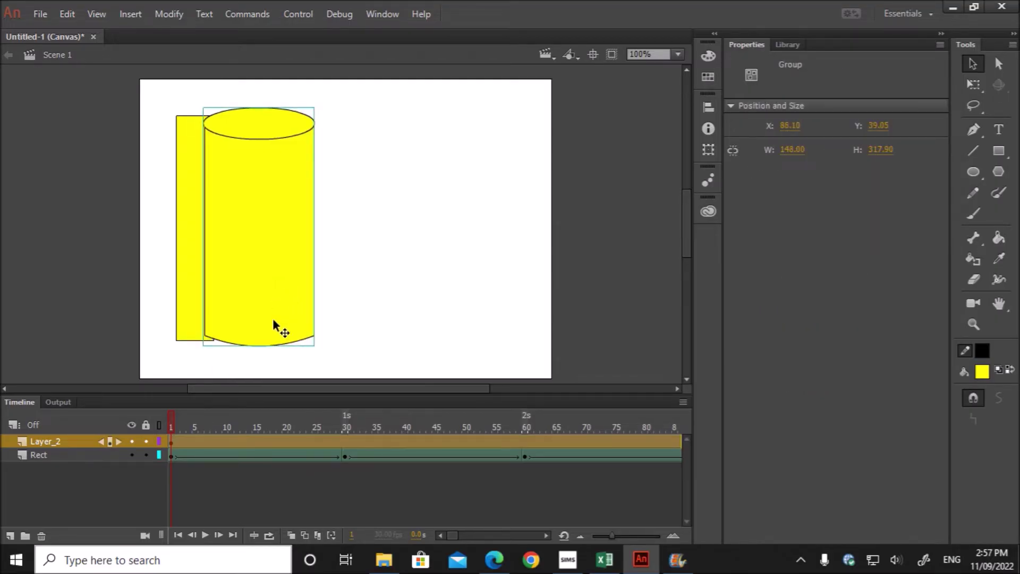
click(494, 559)
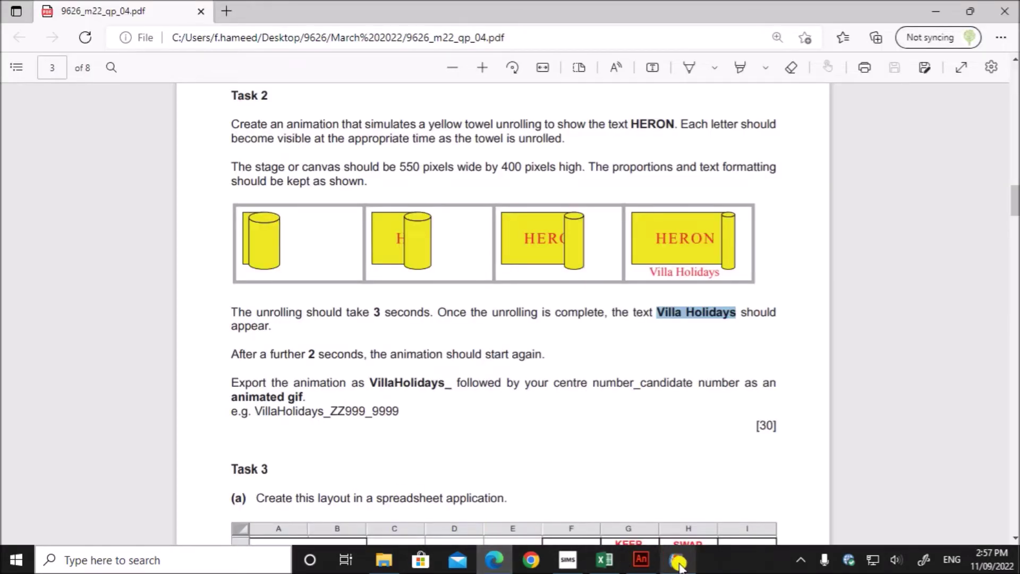
click(640, 559)
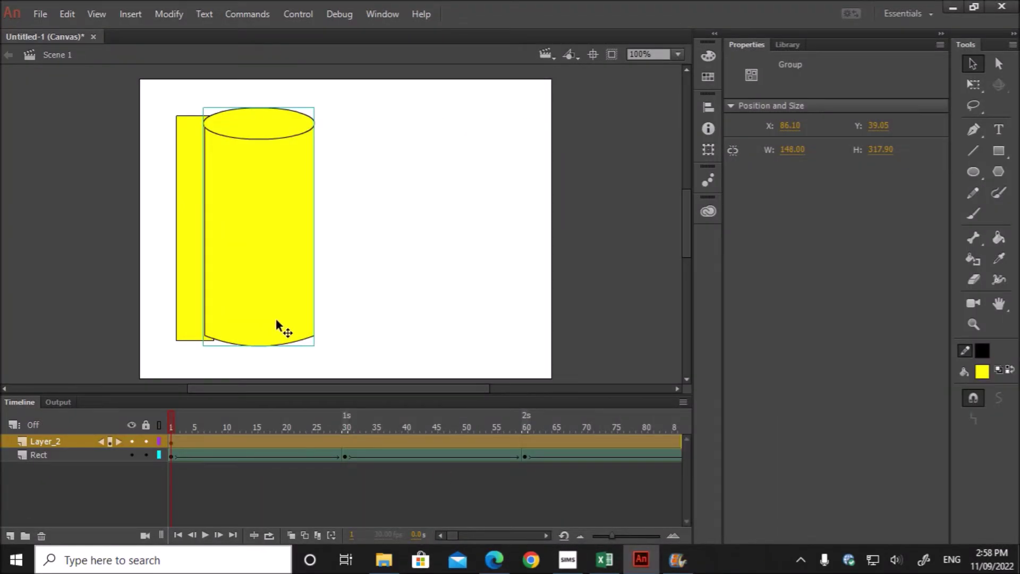
Step: Stretch the cylinder to about 148 × 326 and realign it on the strip's edge
click(969, 85)
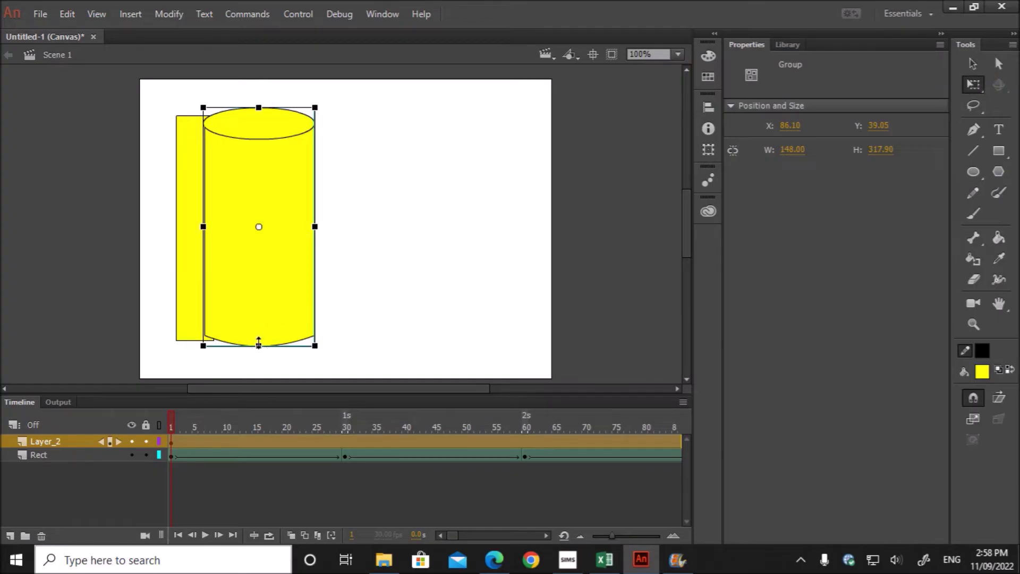
drag(259, 344, 258, 351)
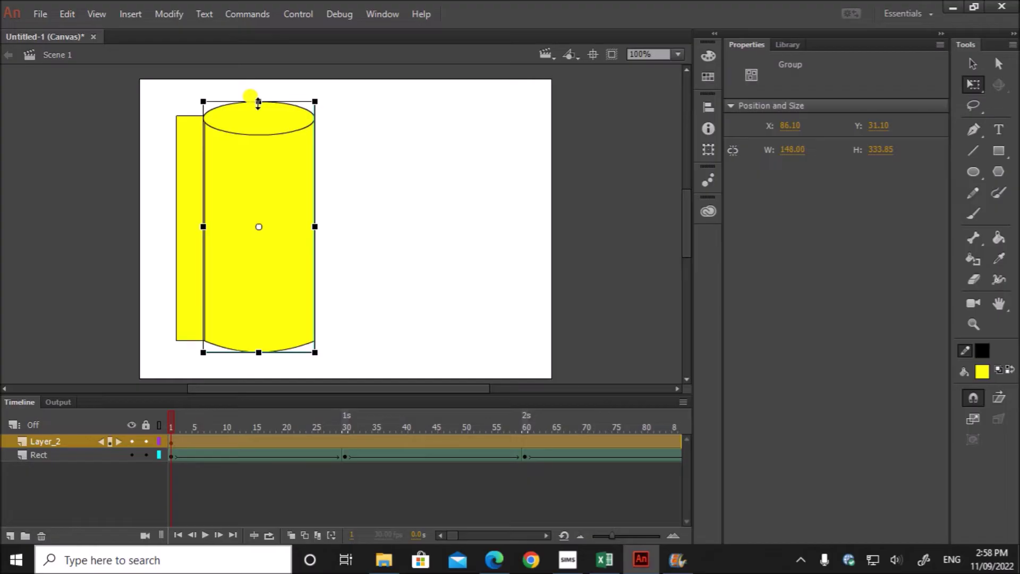
drag(258, 102, 258, 104)
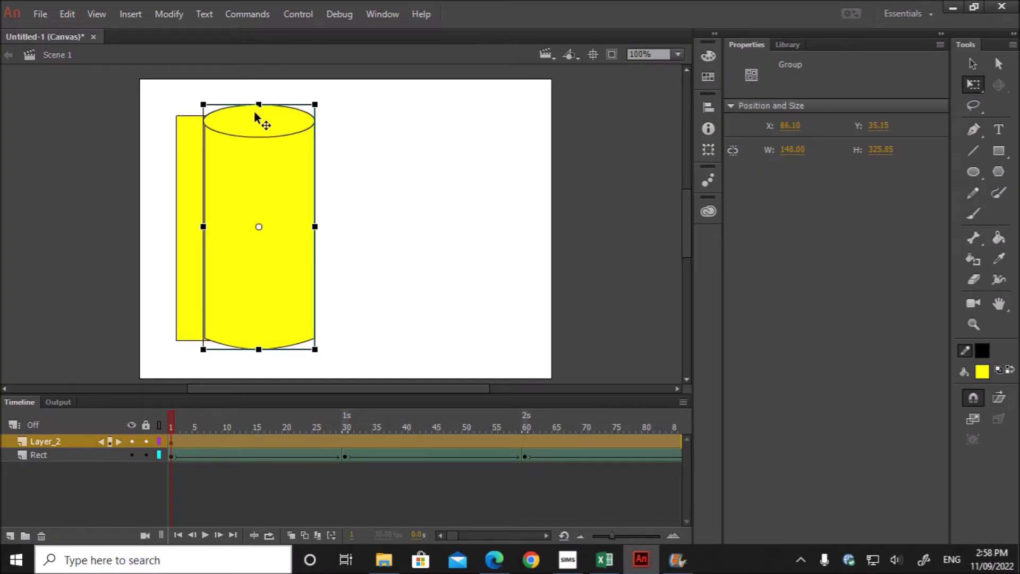
drag(259, 242, 260, 243)
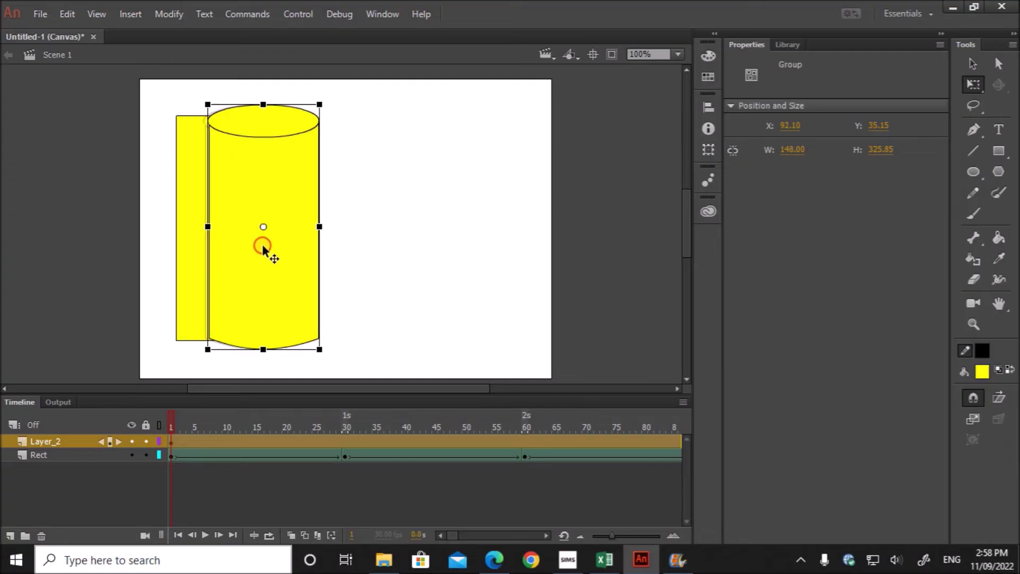
drag(259, 242, 263, 246)
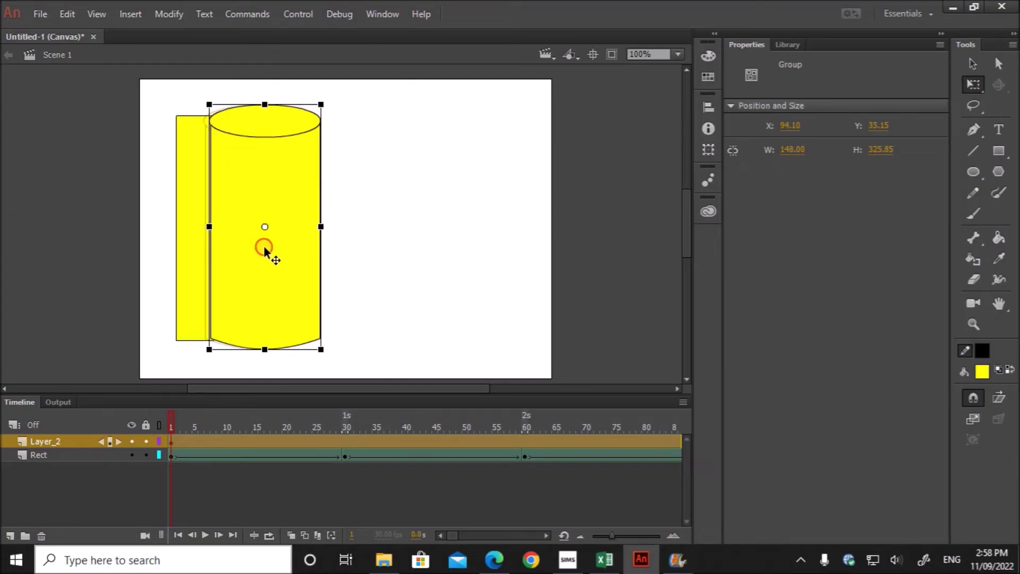
drag(264, 245, 264, 245)
click(406, 265)
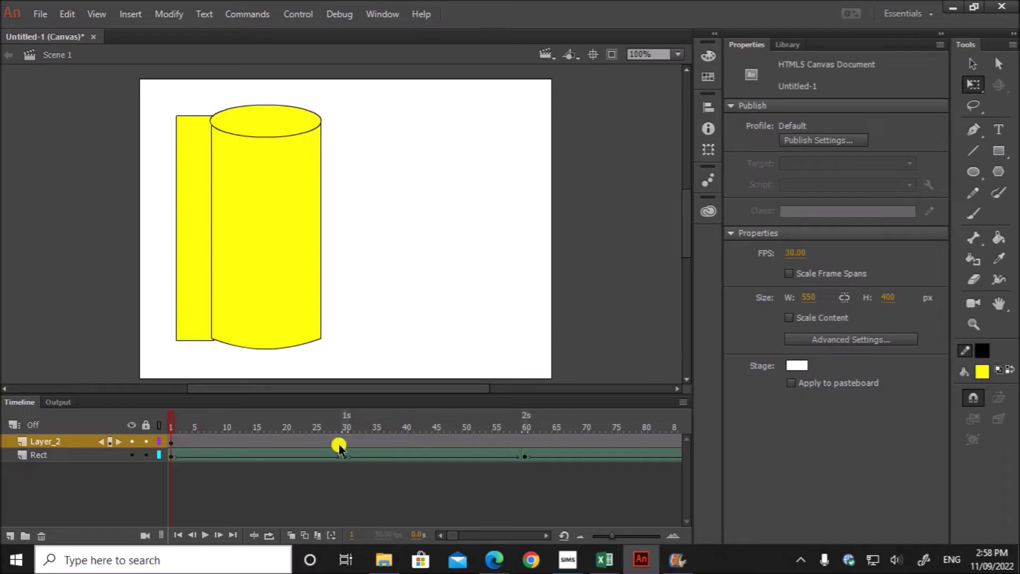
click(171, 442)
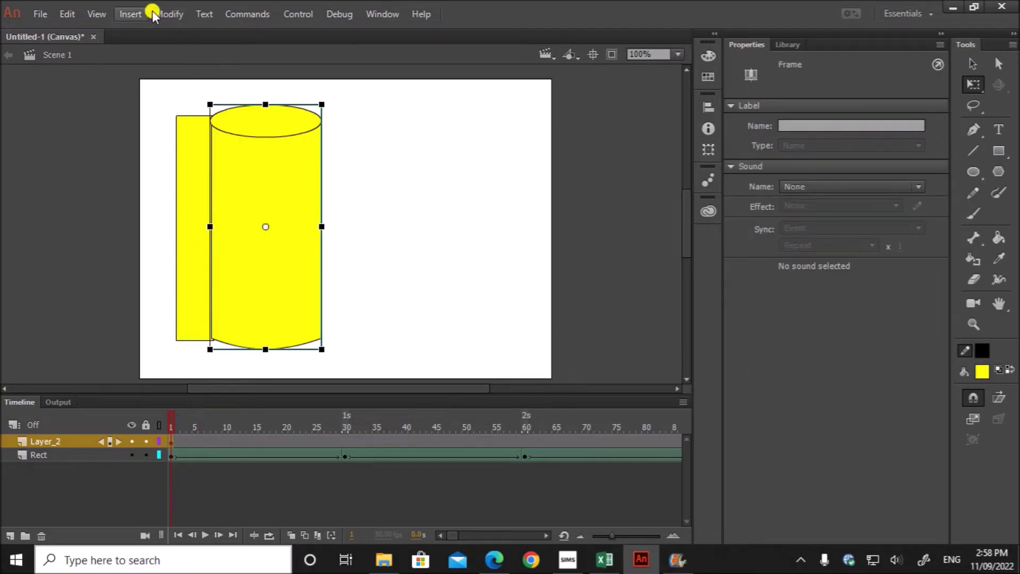
Step: Apply a motion tween to the cylinder, converting it into movie clip Symbol 1
click(130, 14)
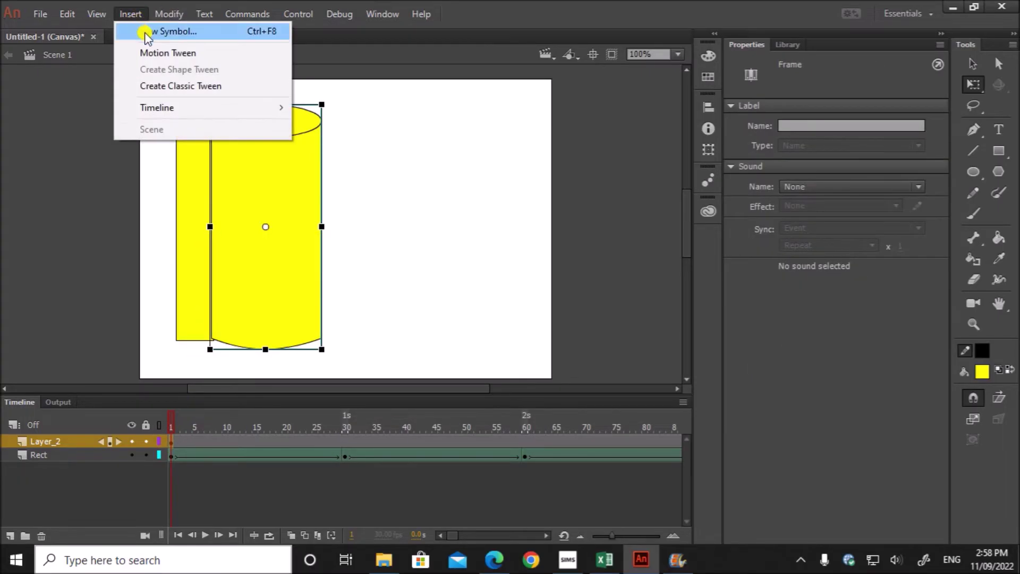
click(164, 53)
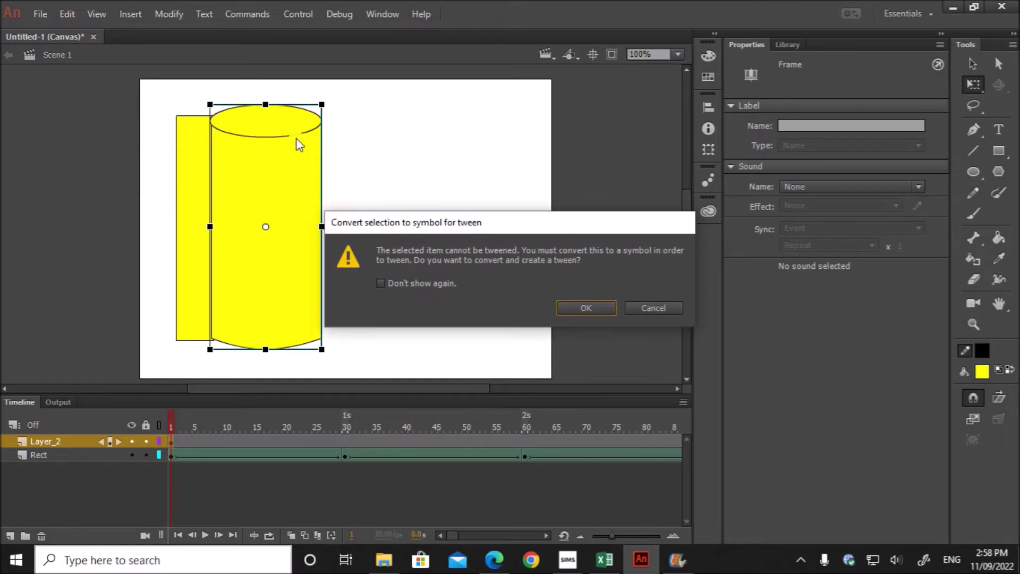
click(580, 306)
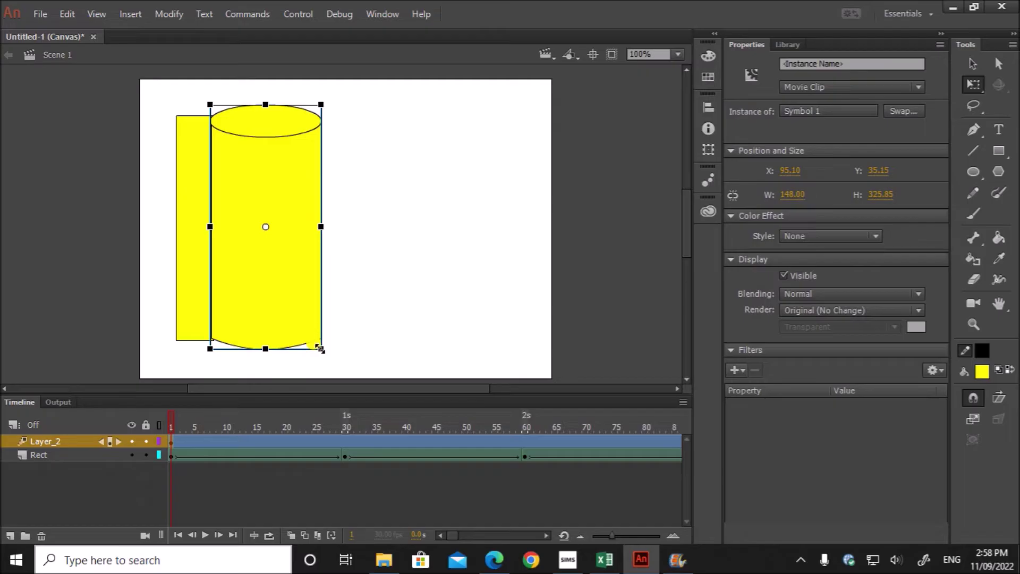
click(344, 443)
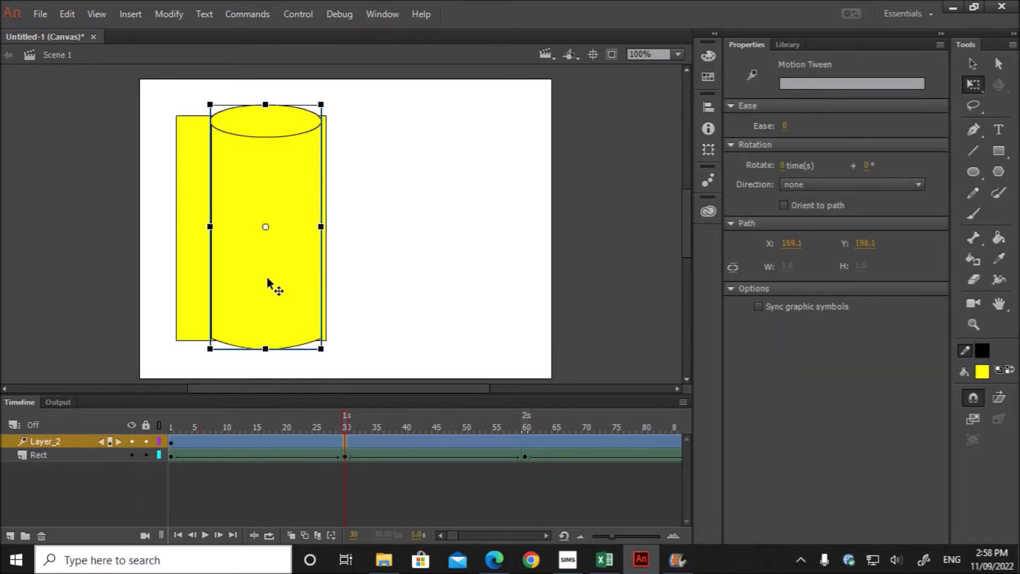
Step: At frame 30, move the cylinder right and narrow it, then preview the roll
drag(268, 279, 342, 277)
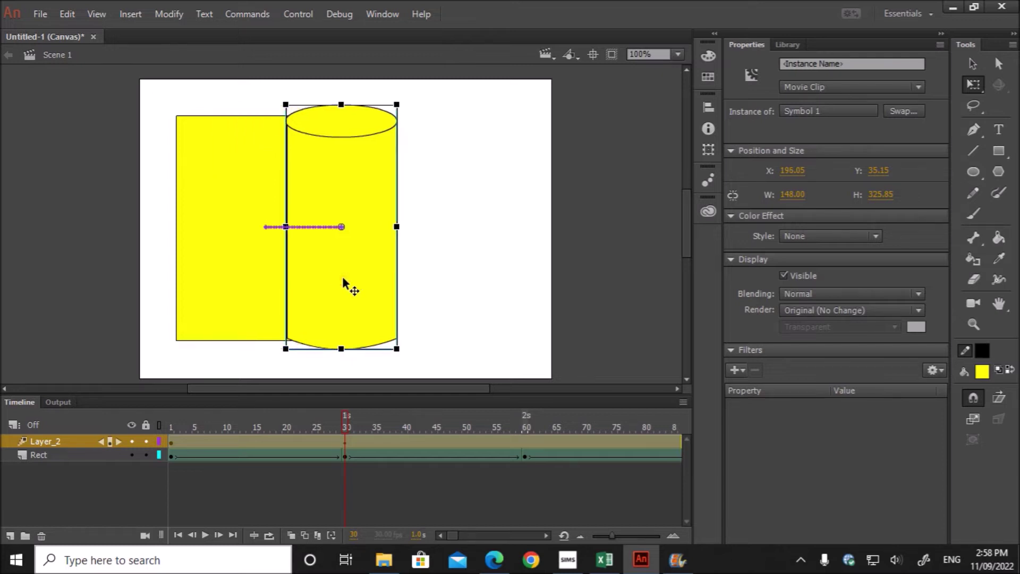
click(394, 226)
drag(394, 225, 387, 240)
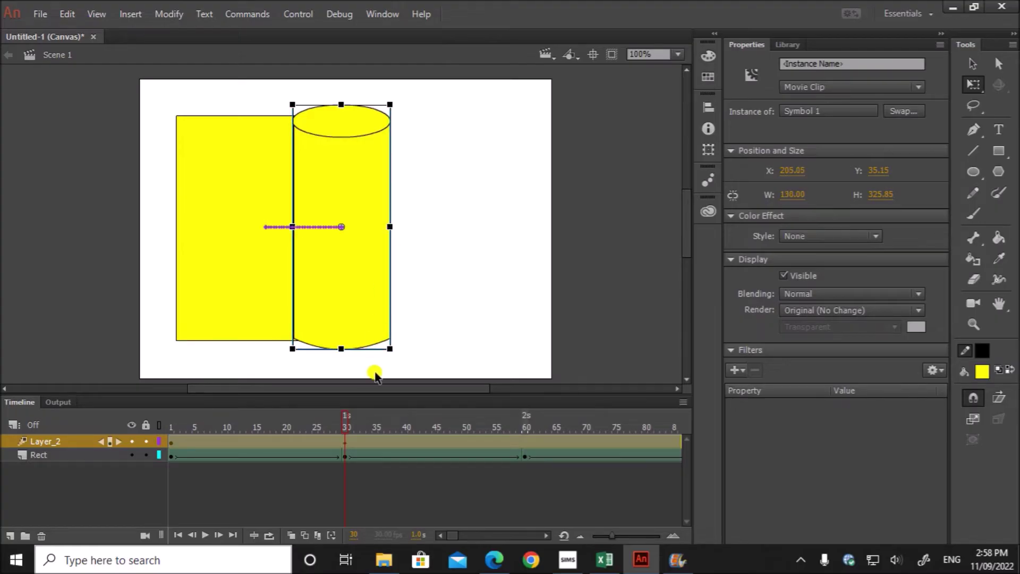
click(171, 444)
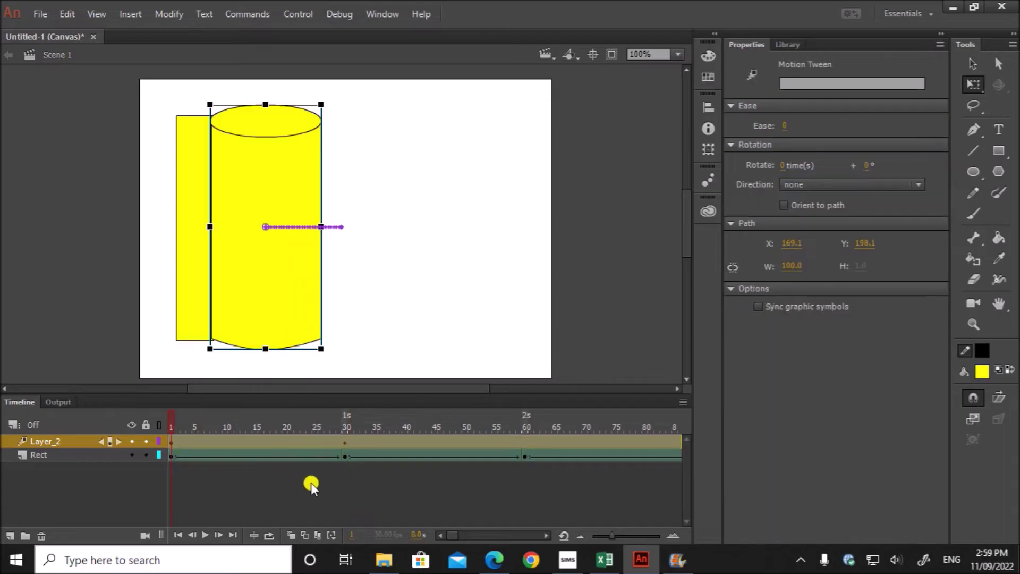
click(564, 353)
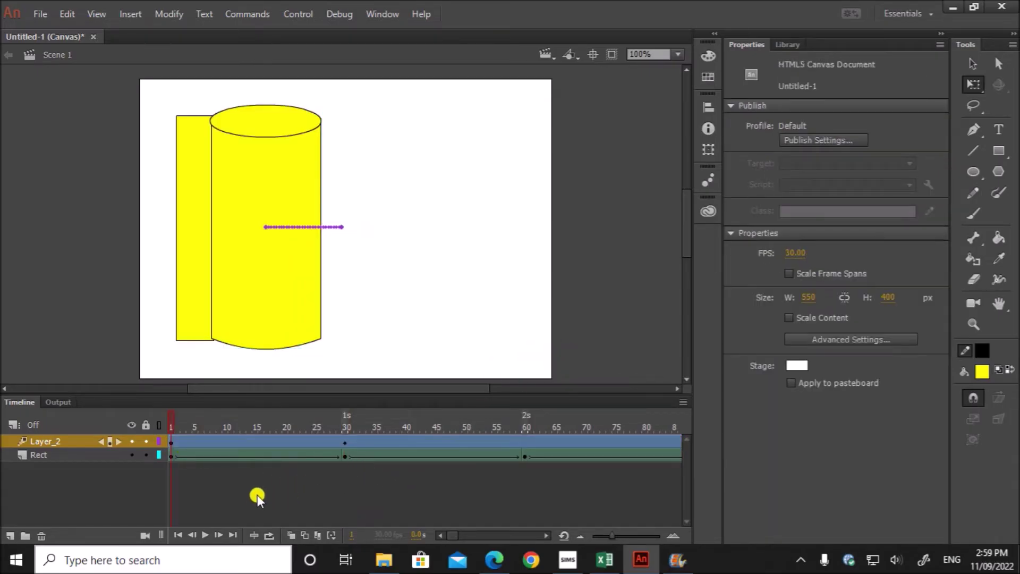
click(203, 536)
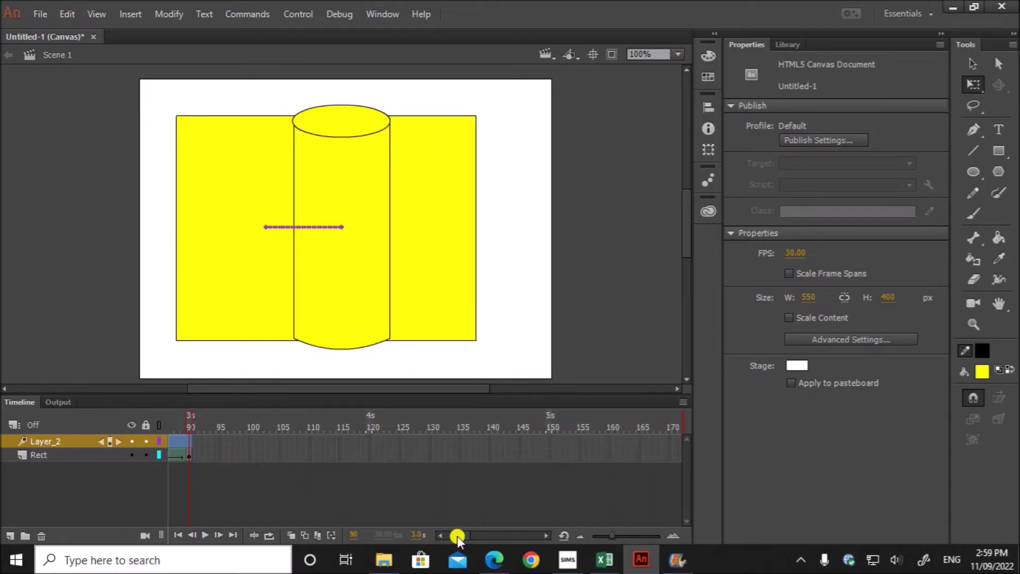
drag(459, 534, 440, 536)
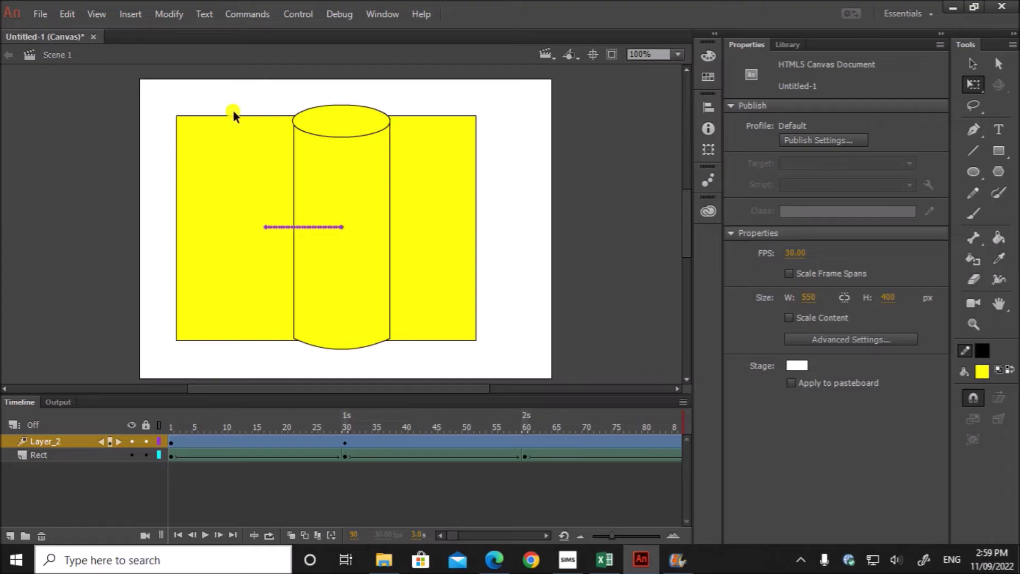
drag(553, 425, 524, 448)
Step: At frame 60, move the cylinder farther right and make it narrower
click(523, 448)
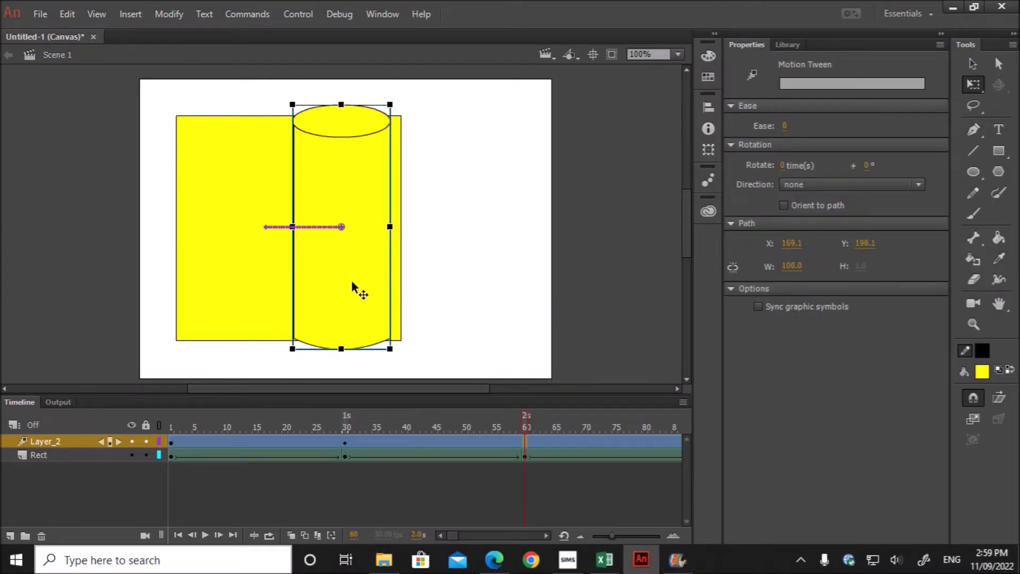
drag(352, 280, 397, 275)
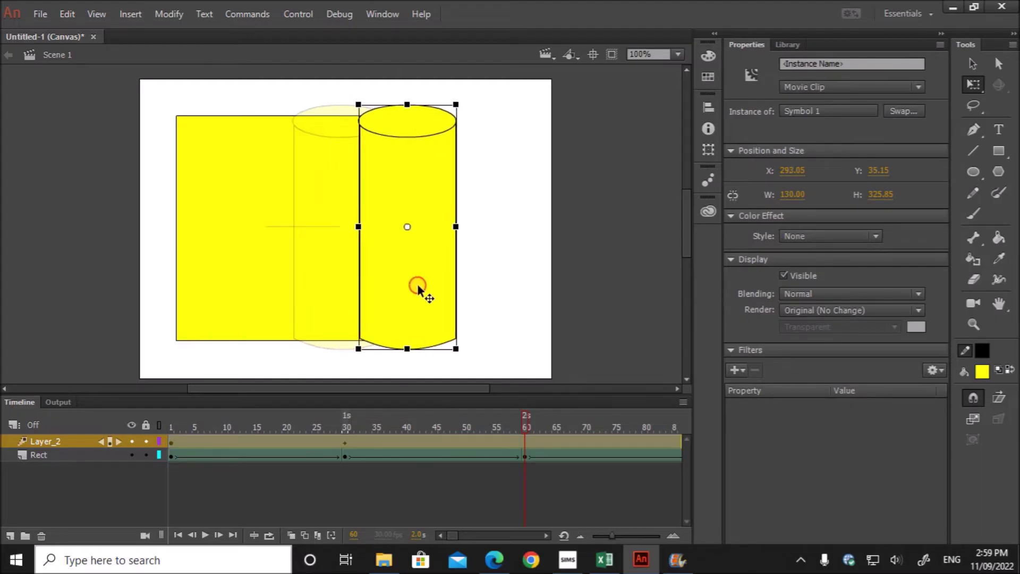
drag(397, 274, 422, 286)
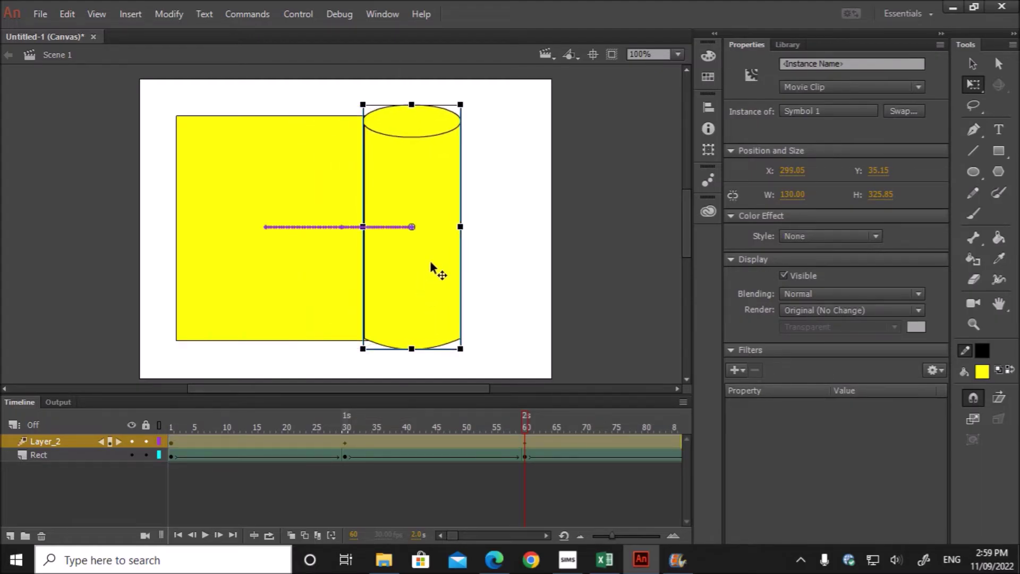
drag(459, 229, 449, 228)
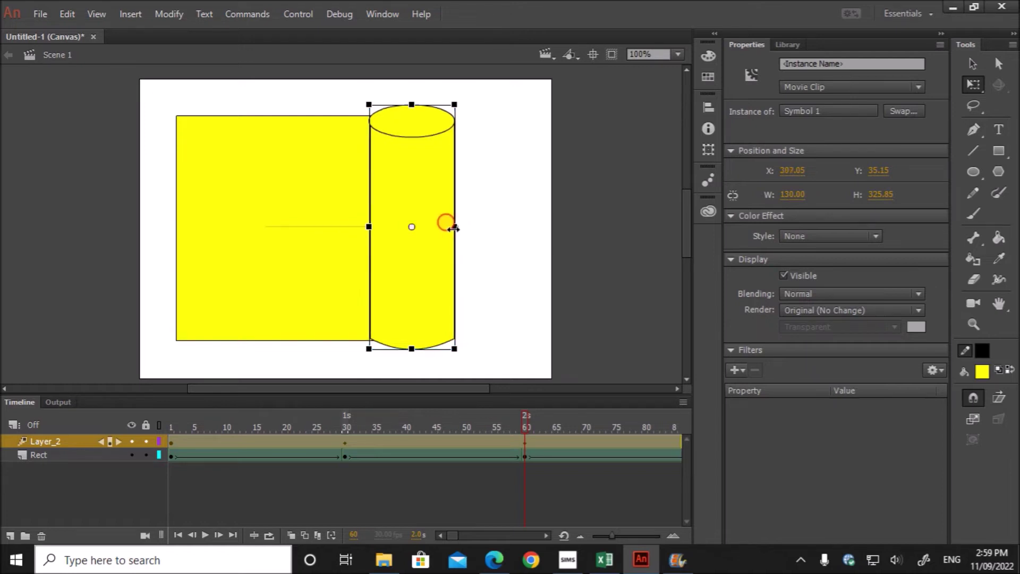
drag(449, 229, 449, 229)
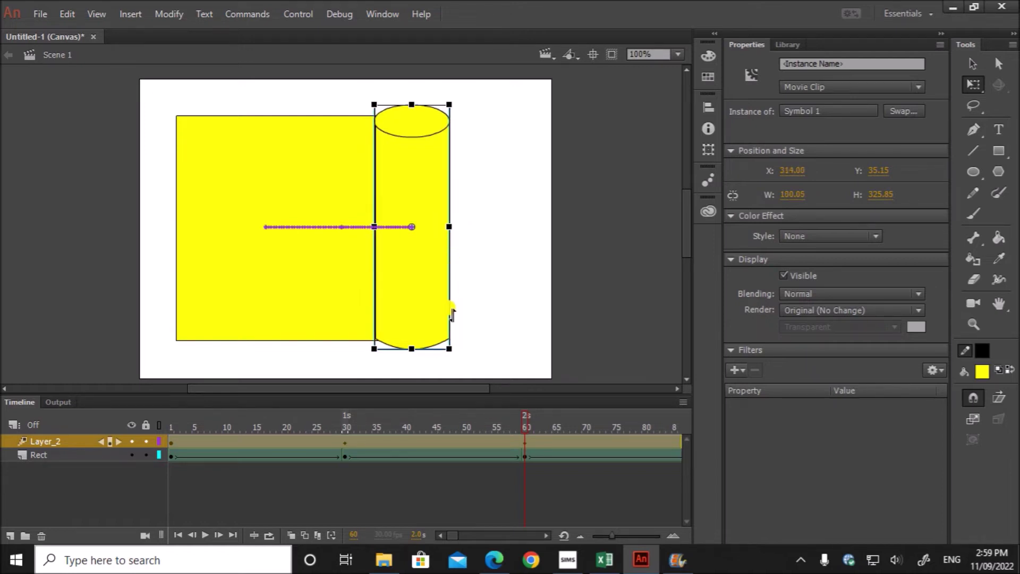
click(541, 532)
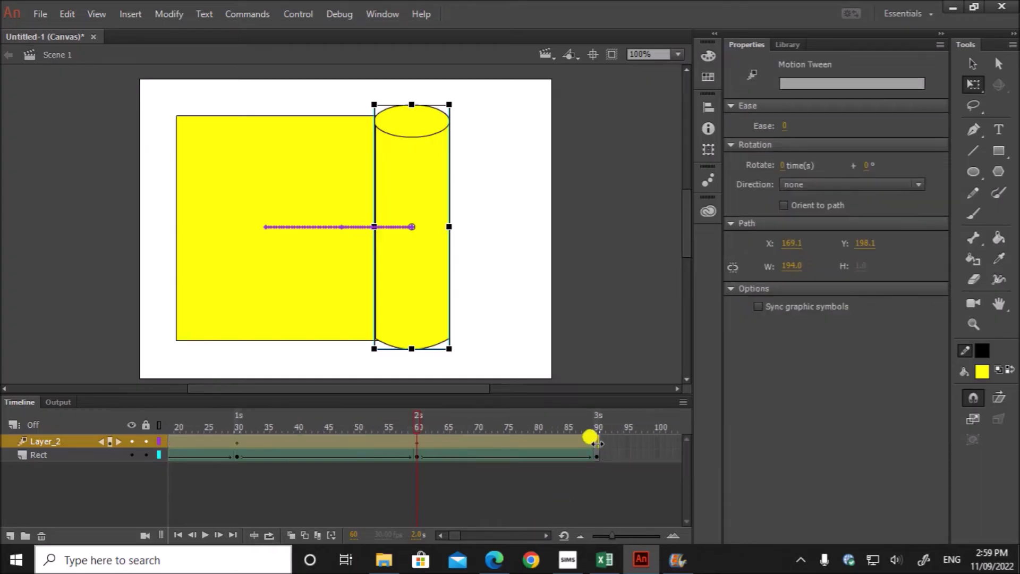
Step: At frame 90, put a slim cylinder at the rectangle's right edge, then preview
click(595, 442)
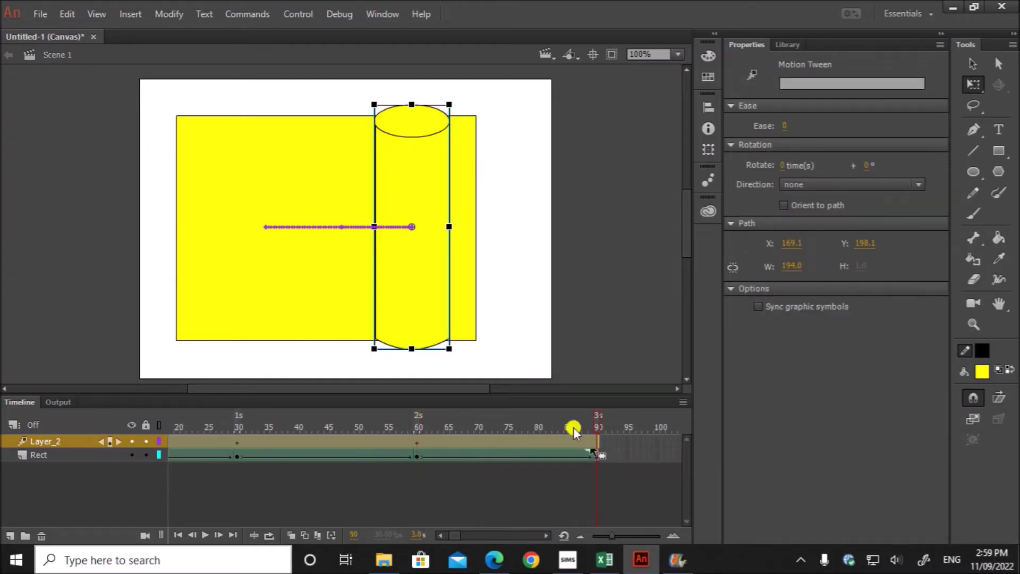
drag(405, 273, 496, 278)
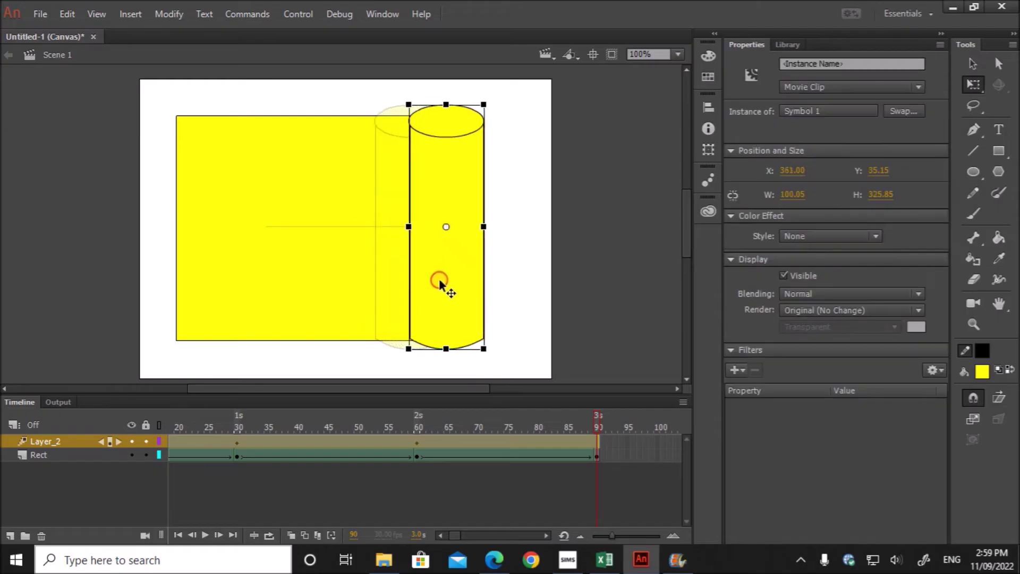
drag(496, 277, 496, 277)
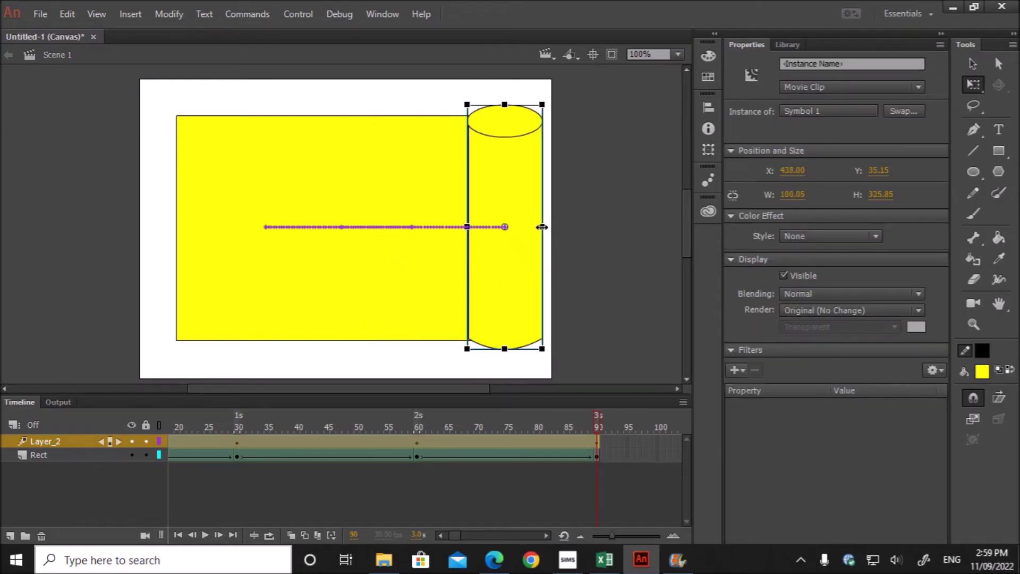
drag(541, 227, 529, 230)
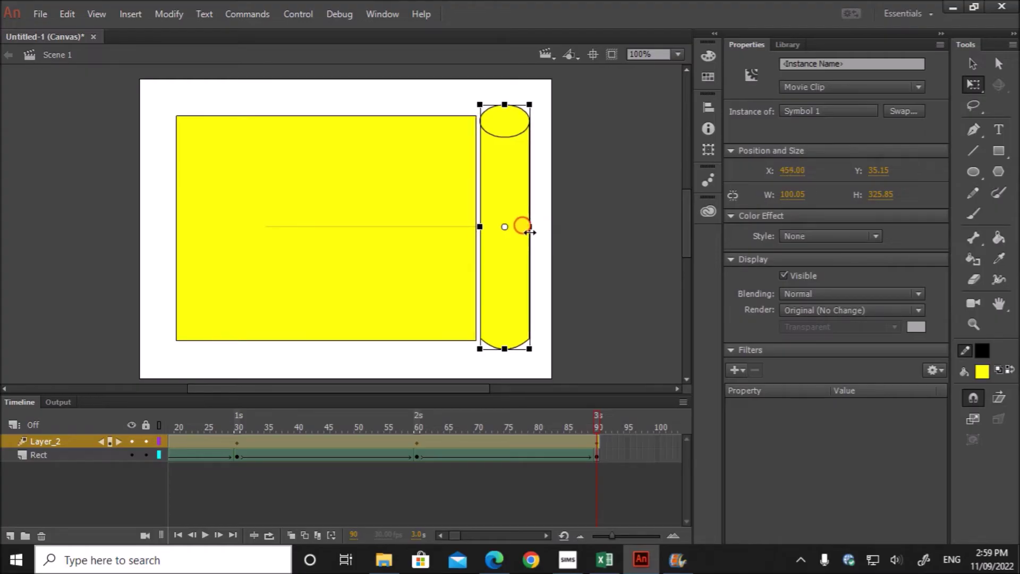
drag(530, 230, 535, 229)
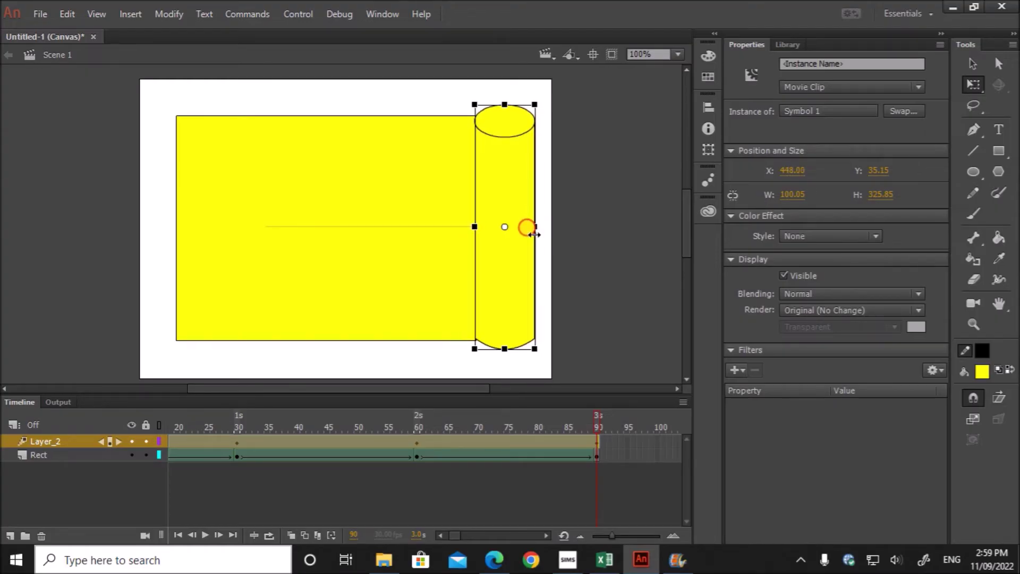
click(441, 536)
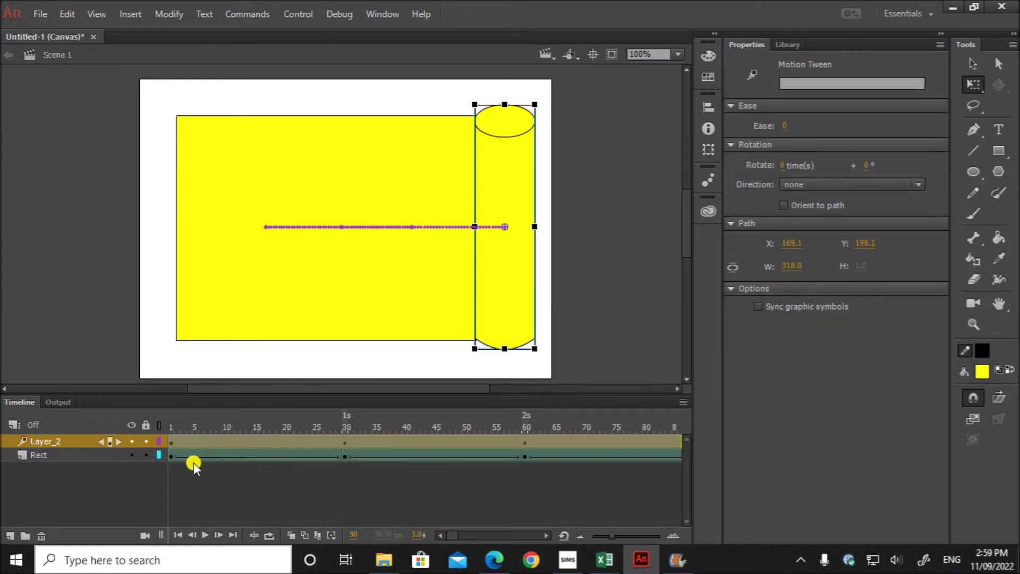
click(170, 455)
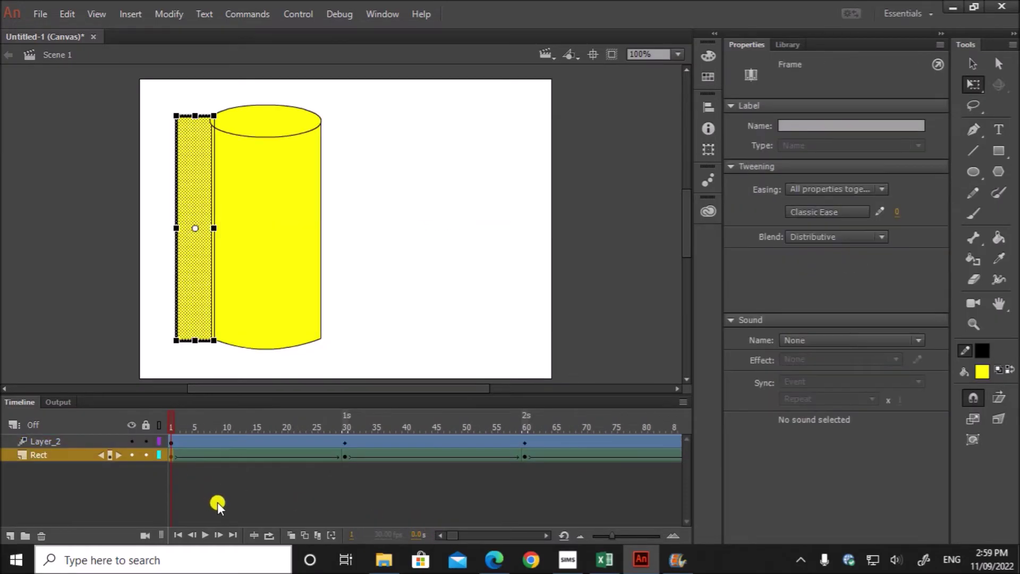
click(205, 535)
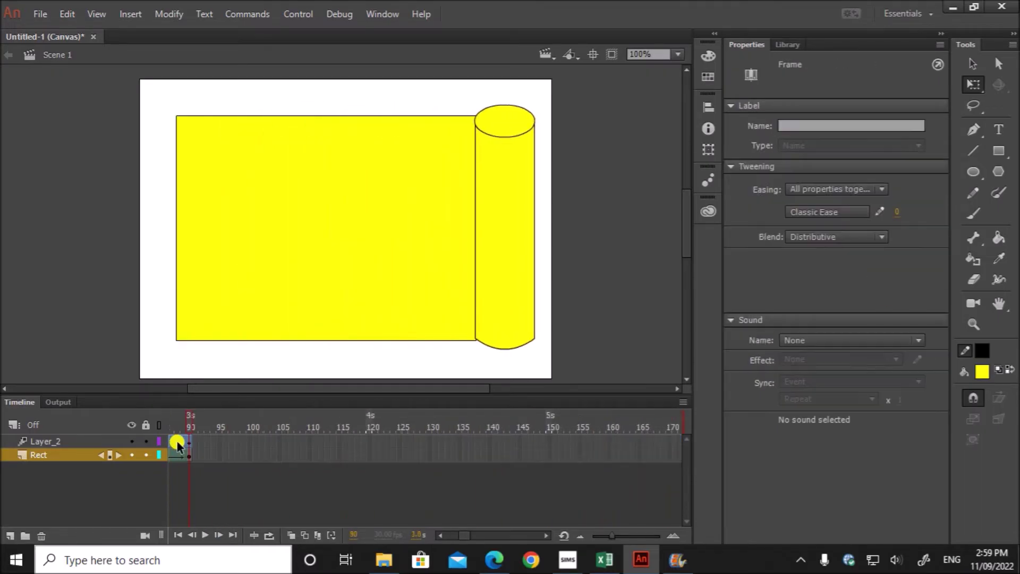
Step: Rename the Layer_2 layer to Cylinder
click(177, 443)
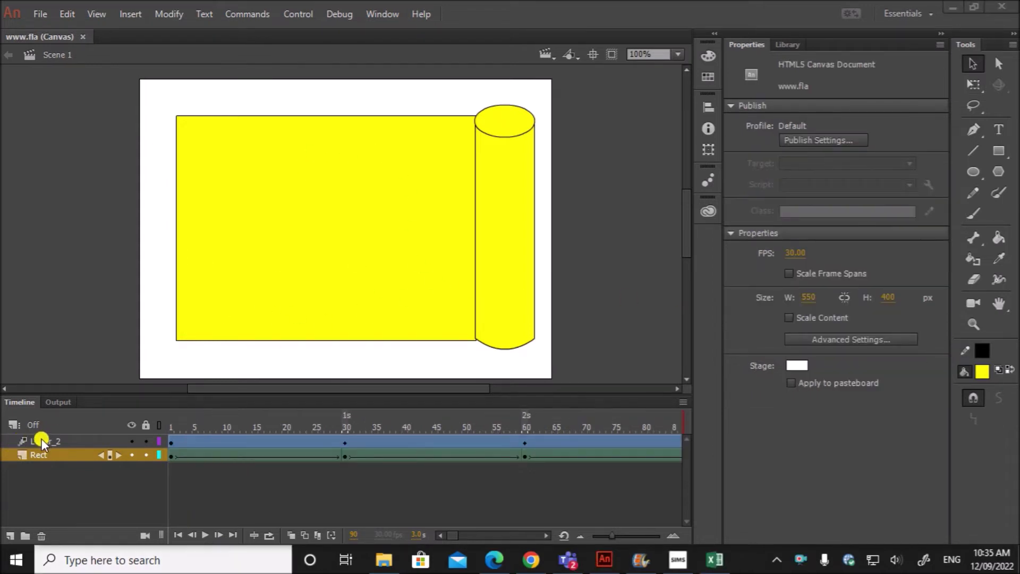
double_click(41, 440)
text(C)
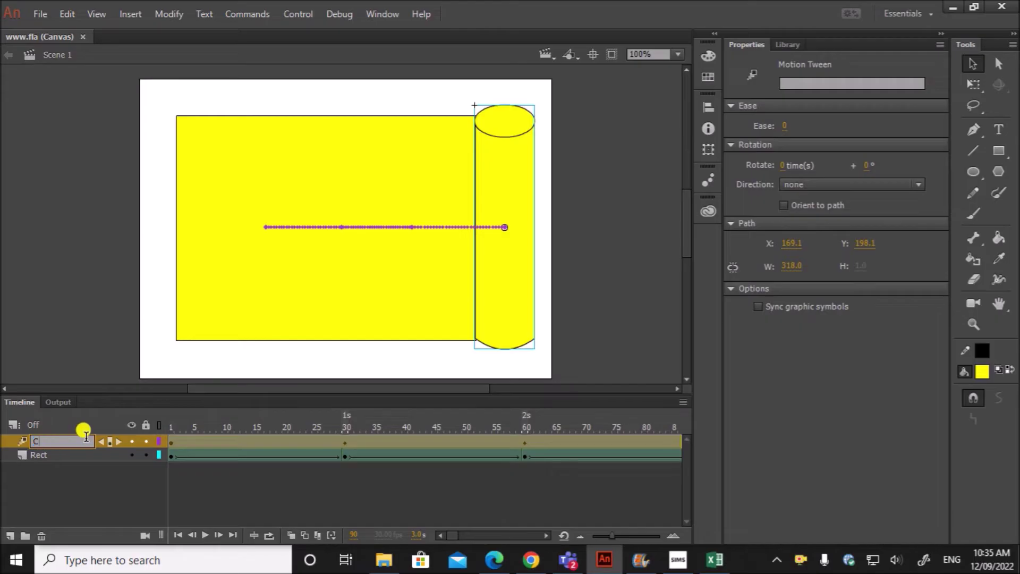
text(ylinder)
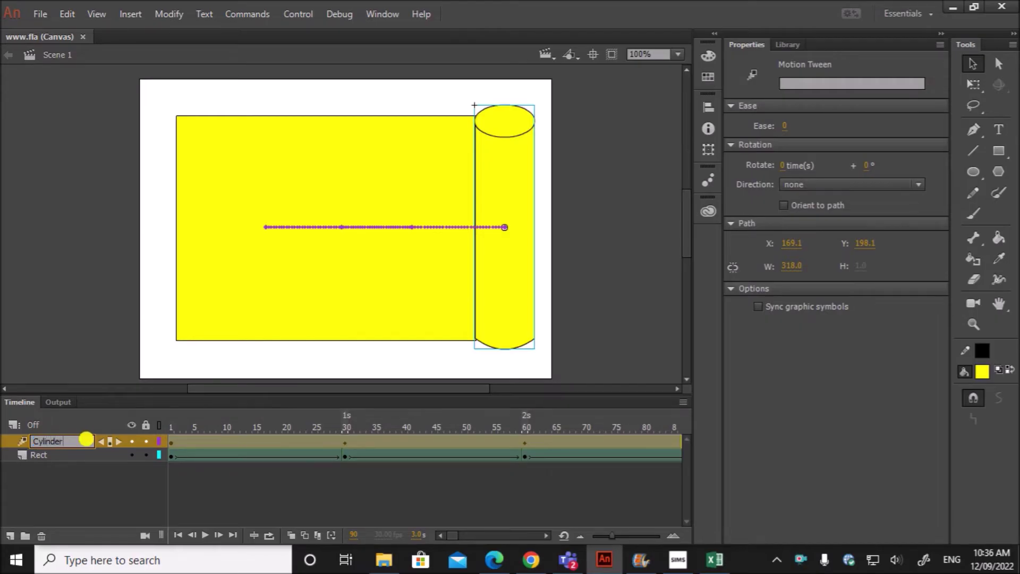
click(95, 493)
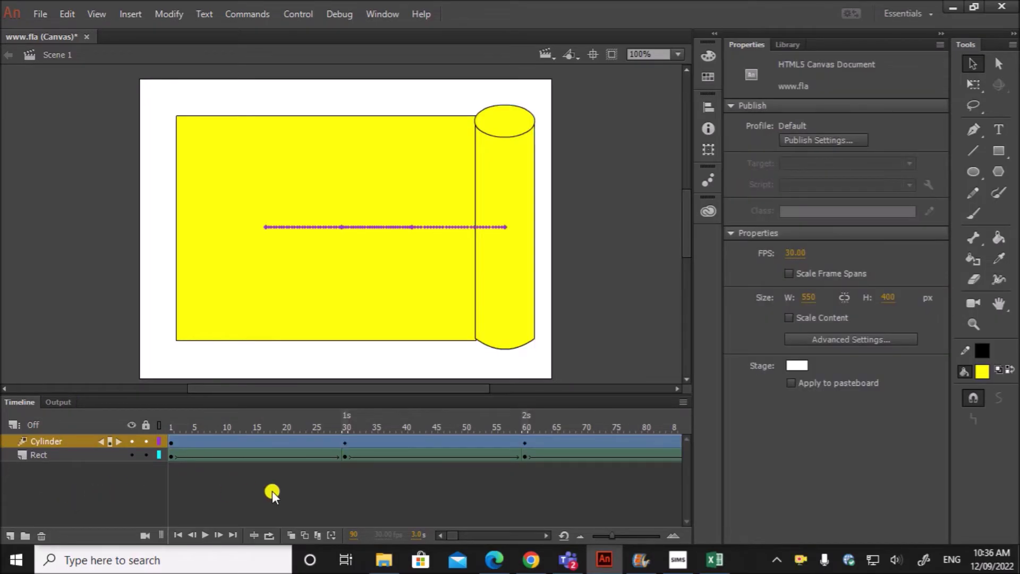
Step: Switch to the task PDF to recheck the Task 2 storyboard
click(495, 562)
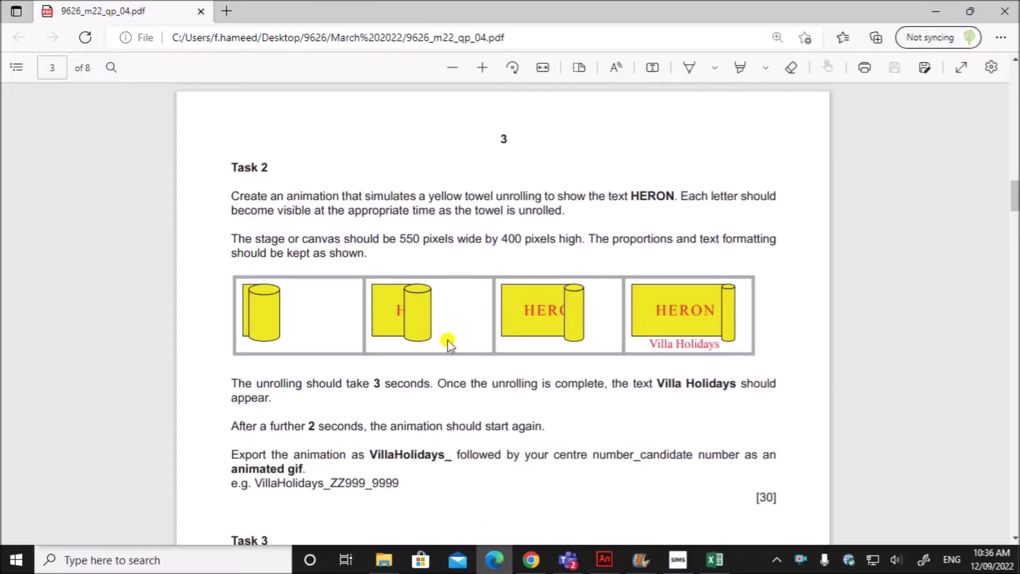
scroll(573, 307, down, 1)
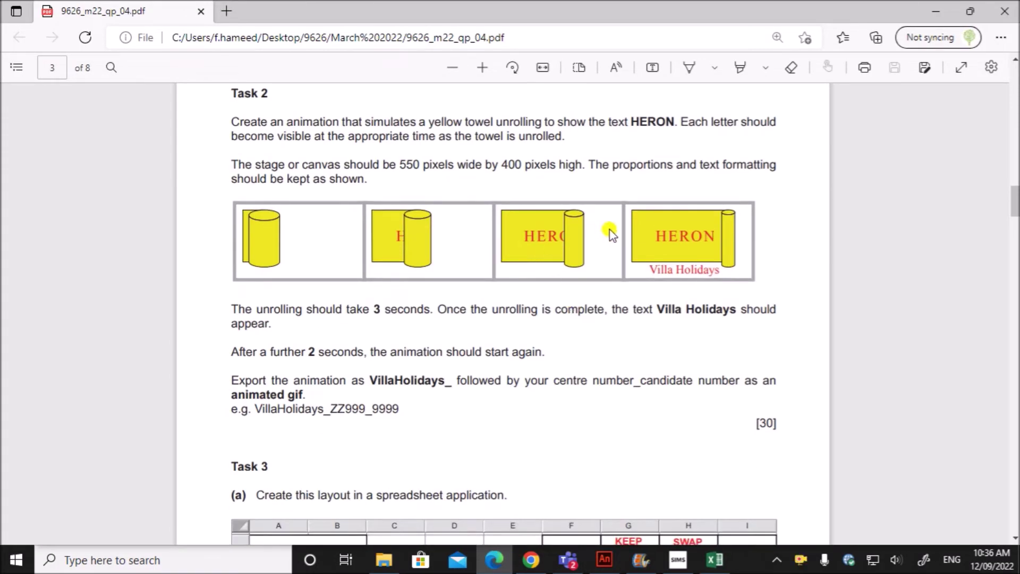
scroll(613, 231, down, 2)
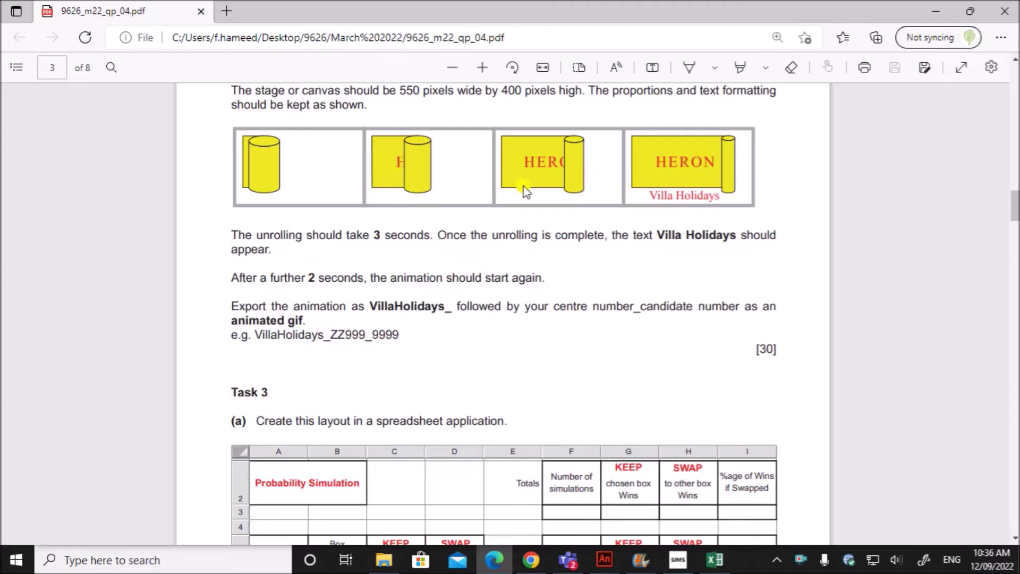
scroll(526, 190, up, 2)
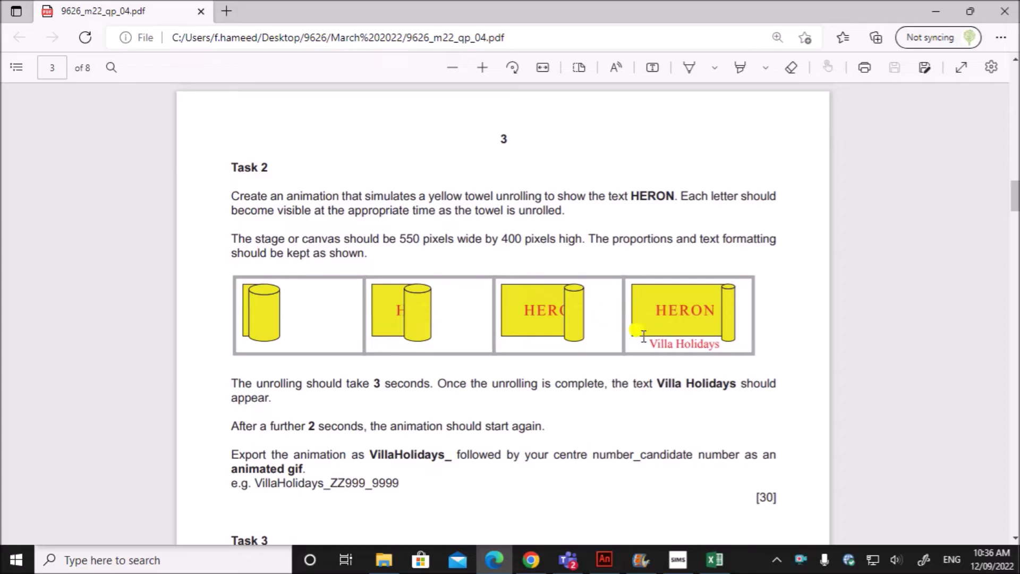
scroll(577, 353, down, 1)
scroll(577, 353, down, 2)
Step: Add a layer named HERON above Cylinder and move the playhead to frame 19
click(645, 560)
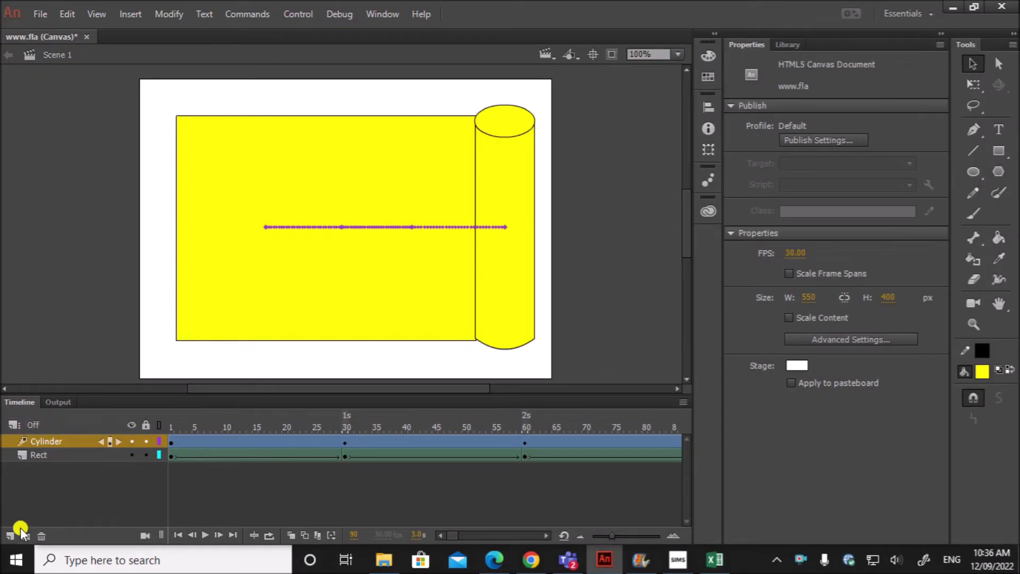
click(10, 536)
double_click(57, 442)
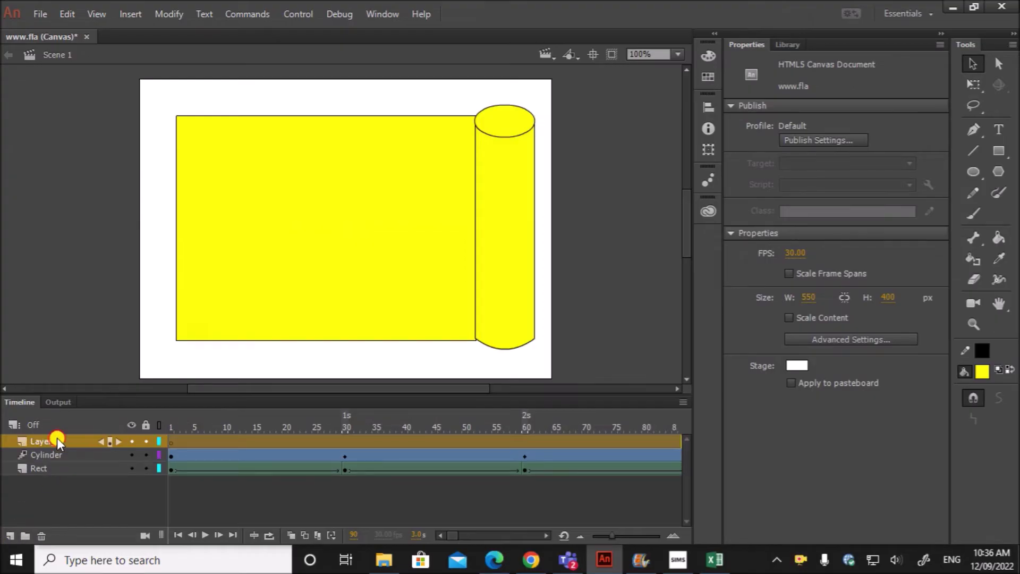
text(HERON)
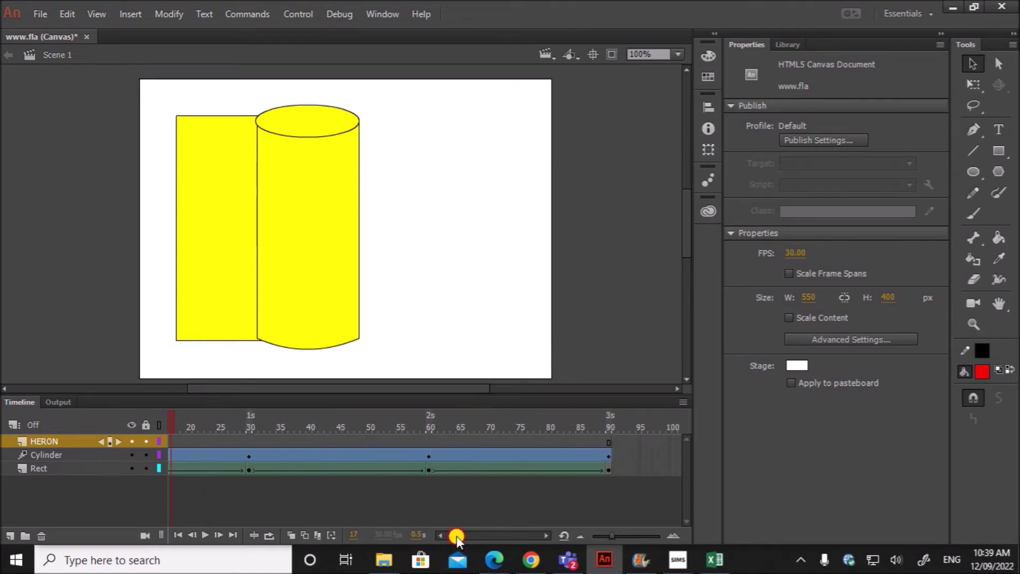
mouse_move(455, 535)
mouse_down()
mouse_move(464, 538)
mouse_move(451, 539)
mouse_up()
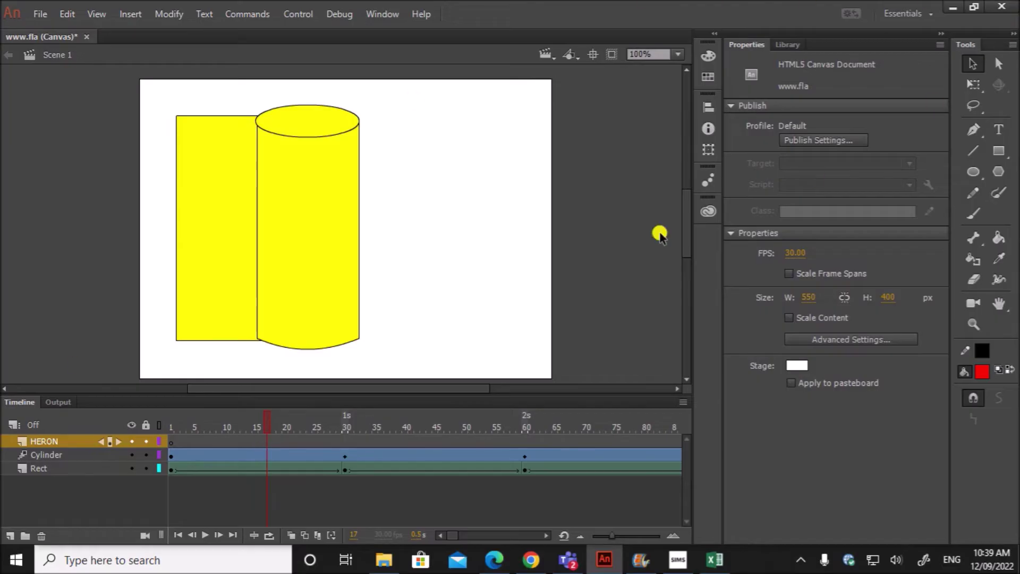
click(267, 443)
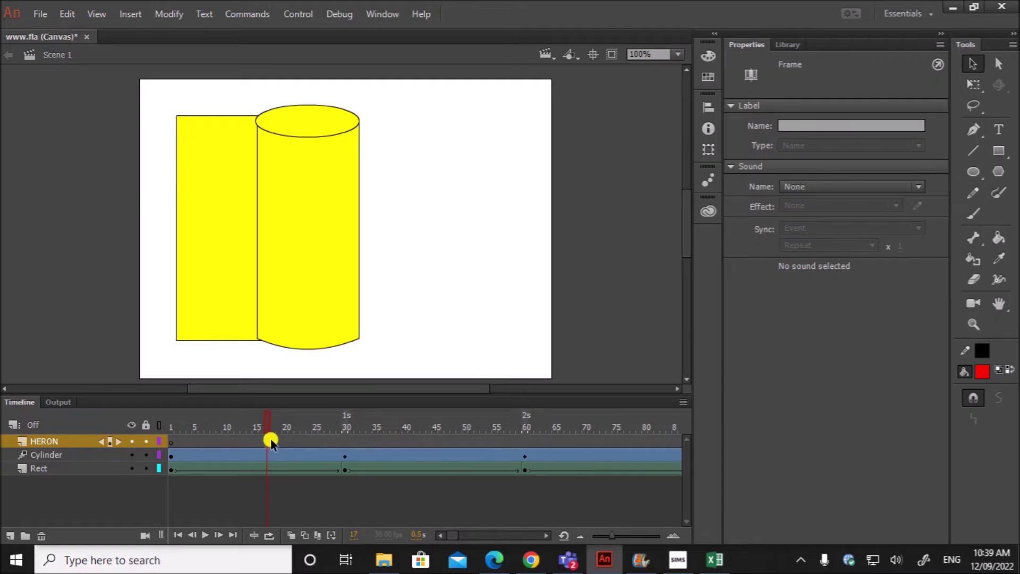
drag(267, 445, 272, 447)
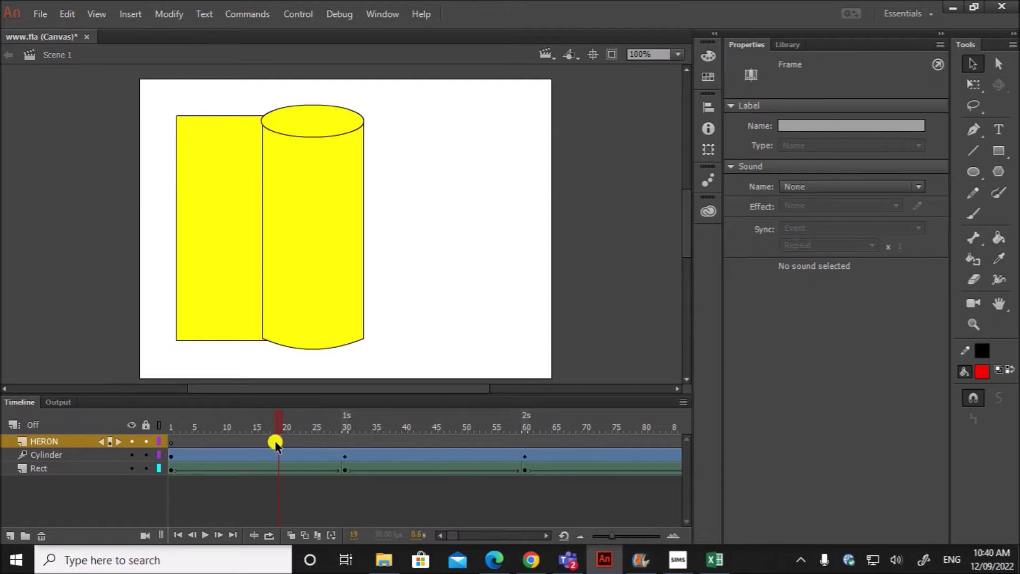
Step: Insert a keyframe at frame 19 on HERON and type a red 90 pt Times New Roman H
right_click(277, 443)
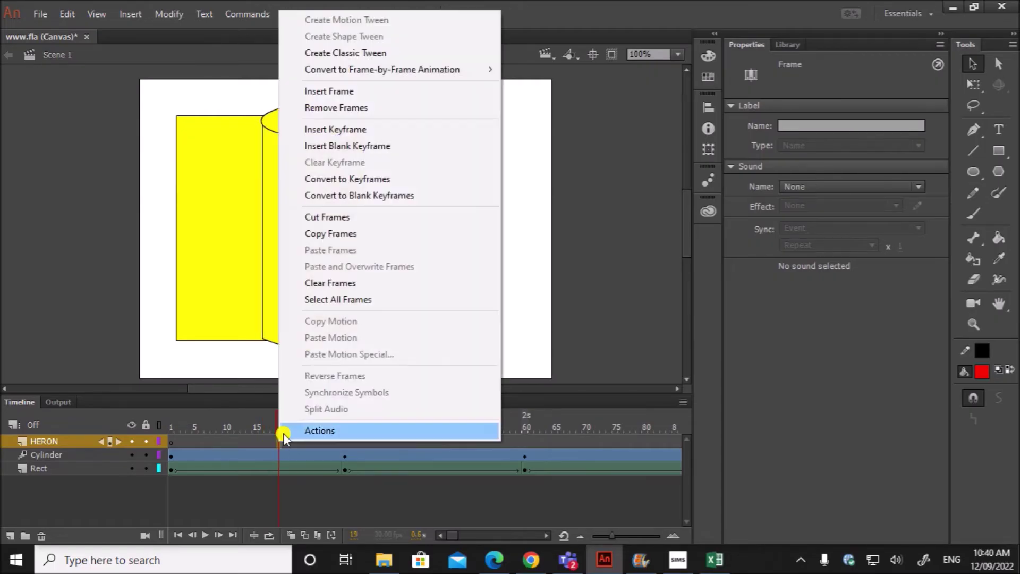
click(362, 131)
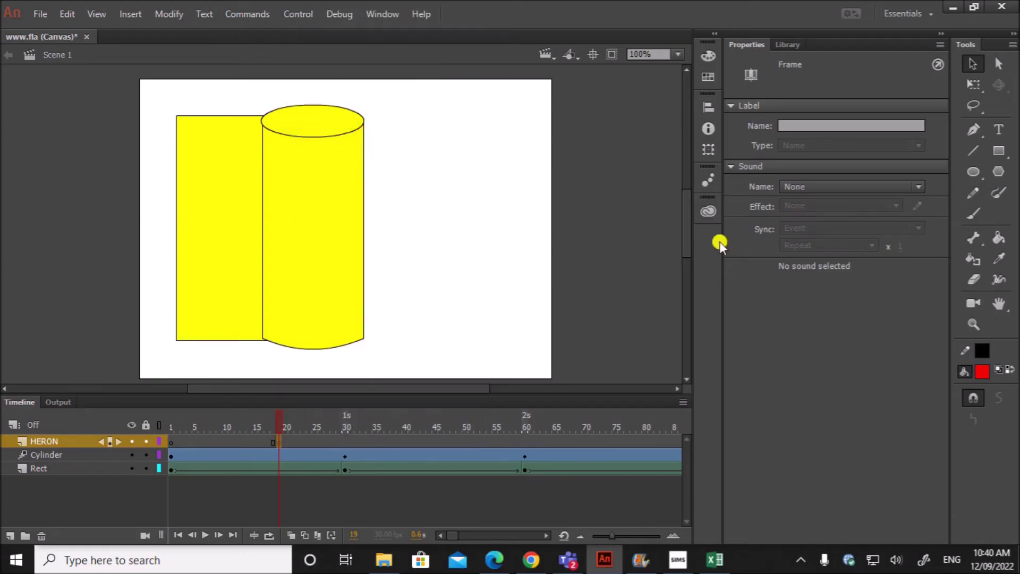
click(996, 130)
click(244, 220)
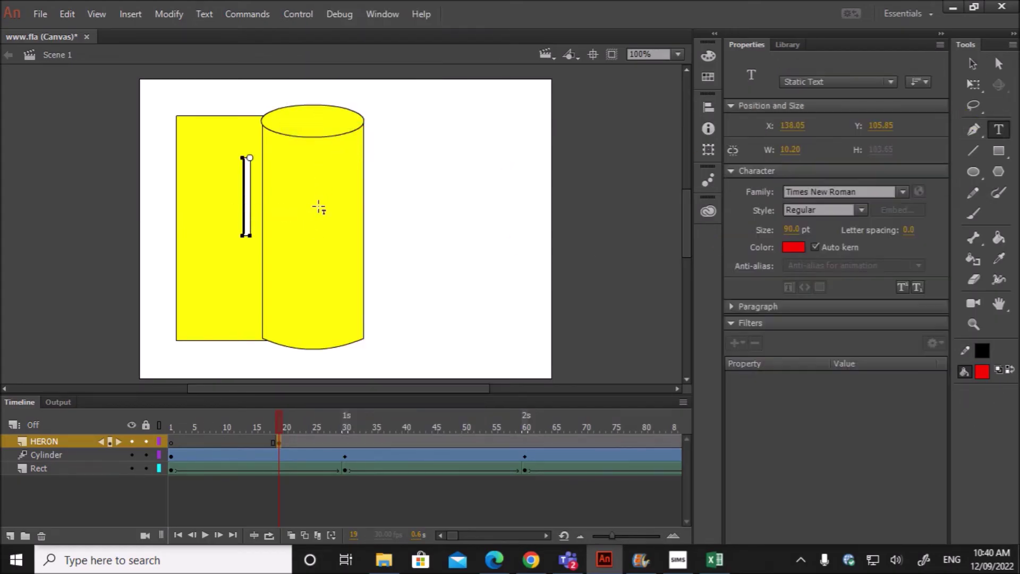
text(H)
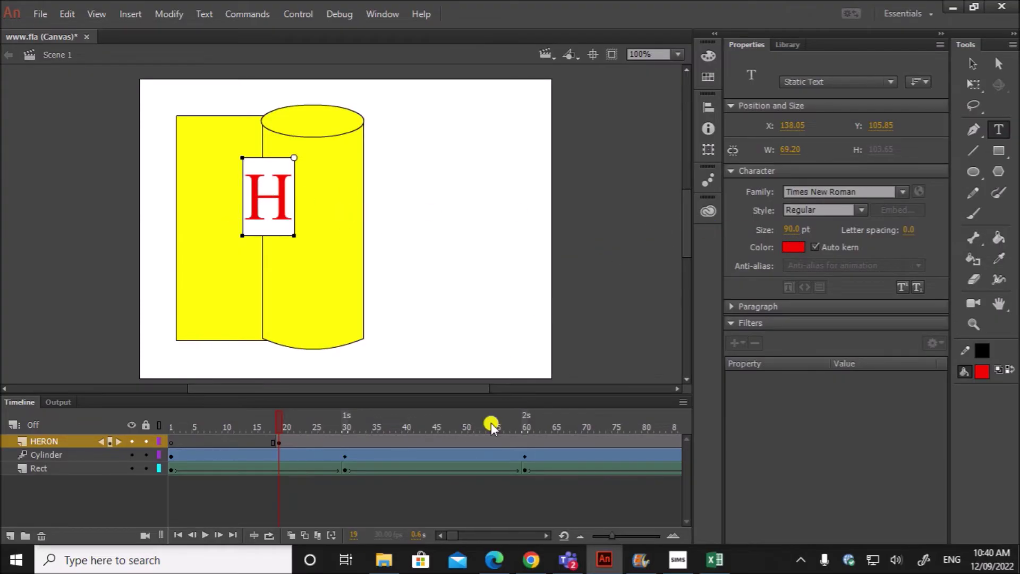
Step: Check the task paper's layout and move the H lower and left on the towel
click(495, 560)
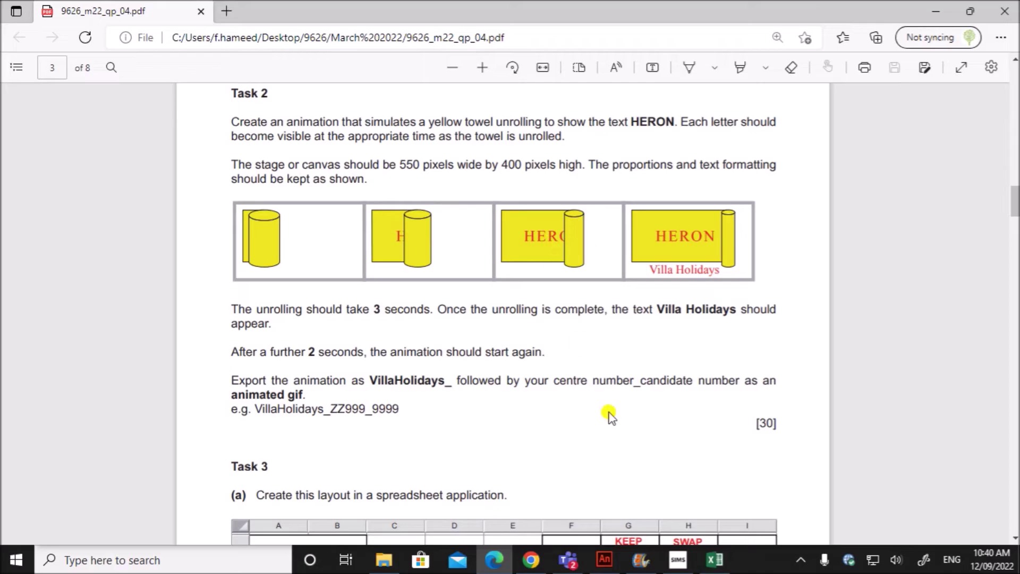
click(604, 561)
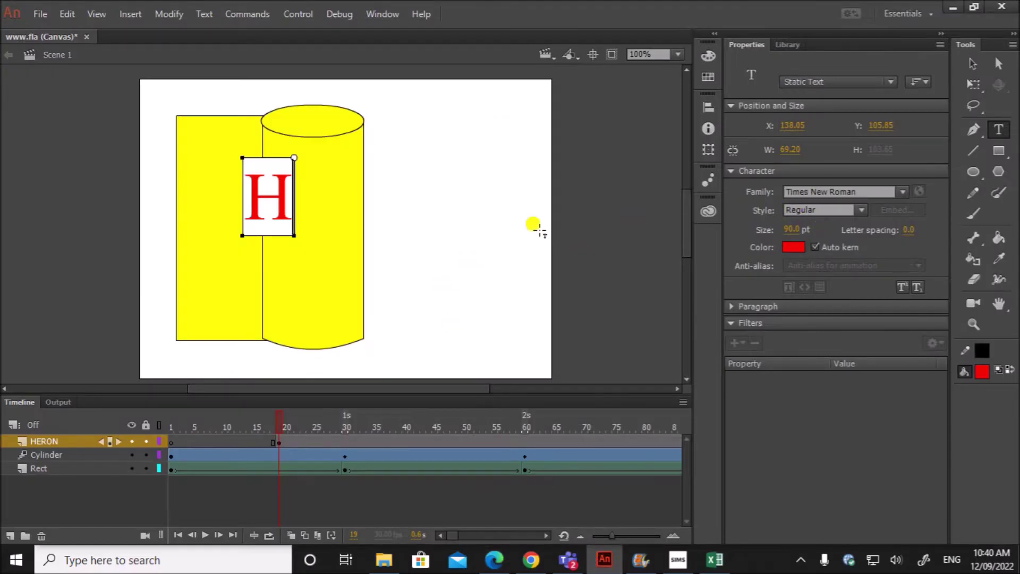
click(974, 65)
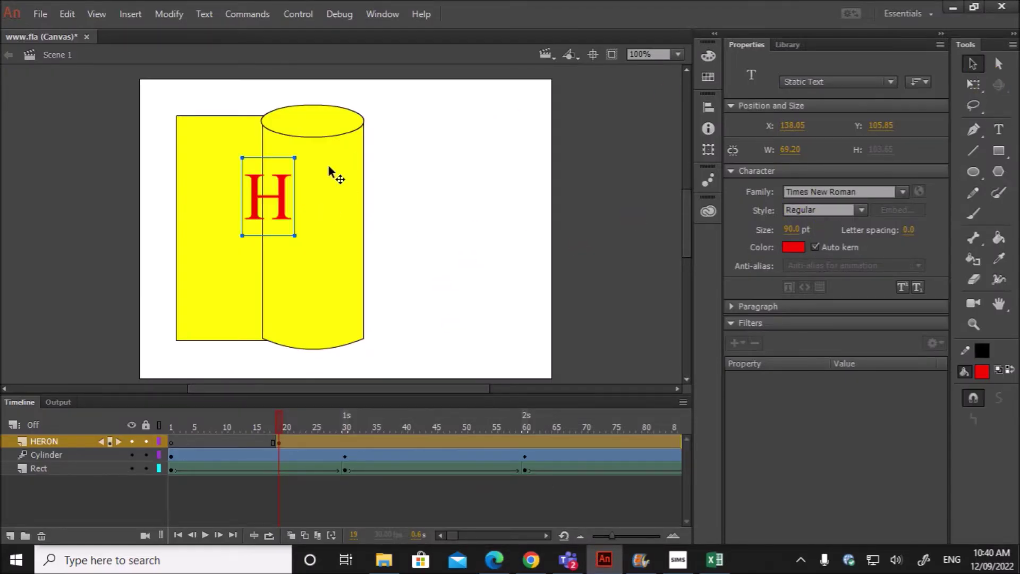
mouse_move(290, 210)
mouse_down()
mouse_move(271, 241)
mouse_move(275, 234)
mouse_up()
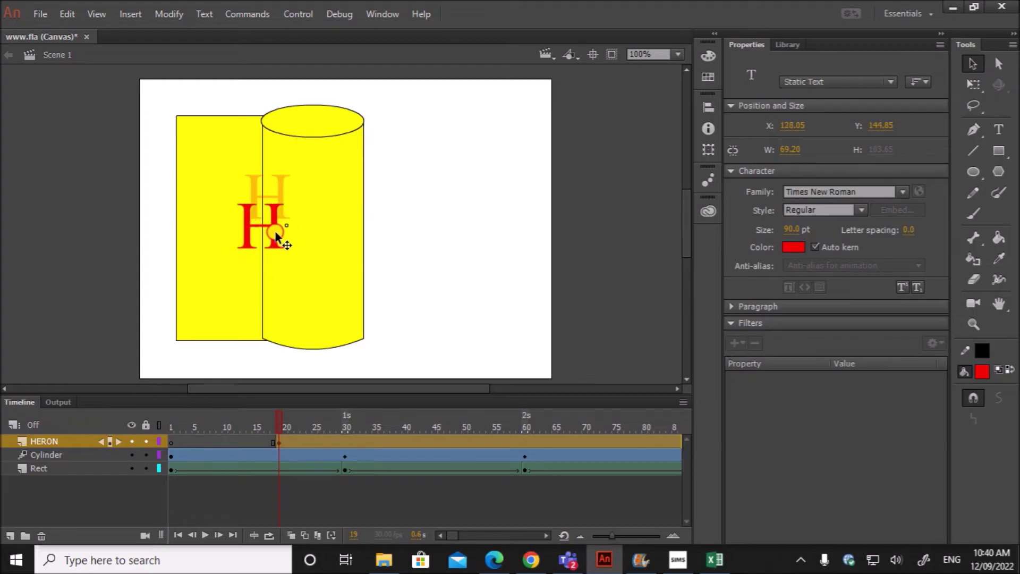
drag(275, 233, 276, 233)
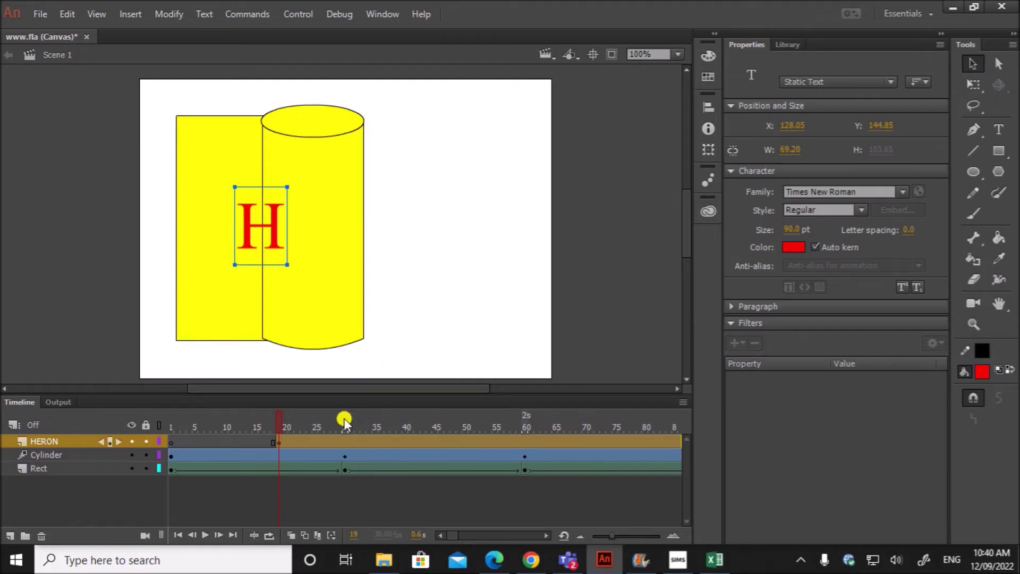
Step: Add a frame-37 keyframe on HERON with a red E placed beside the H
click(387, 444)
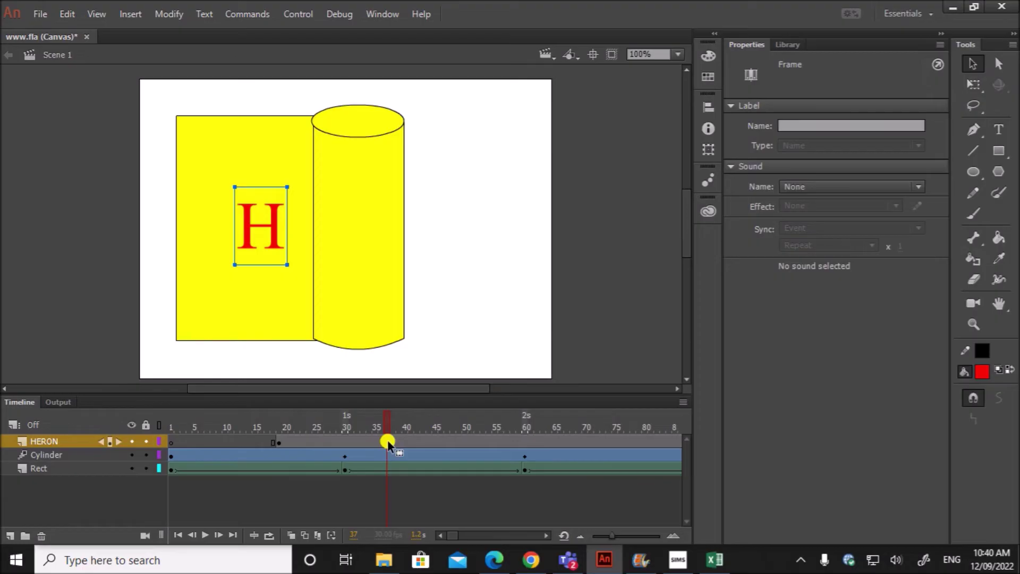
right_click(387, 444)
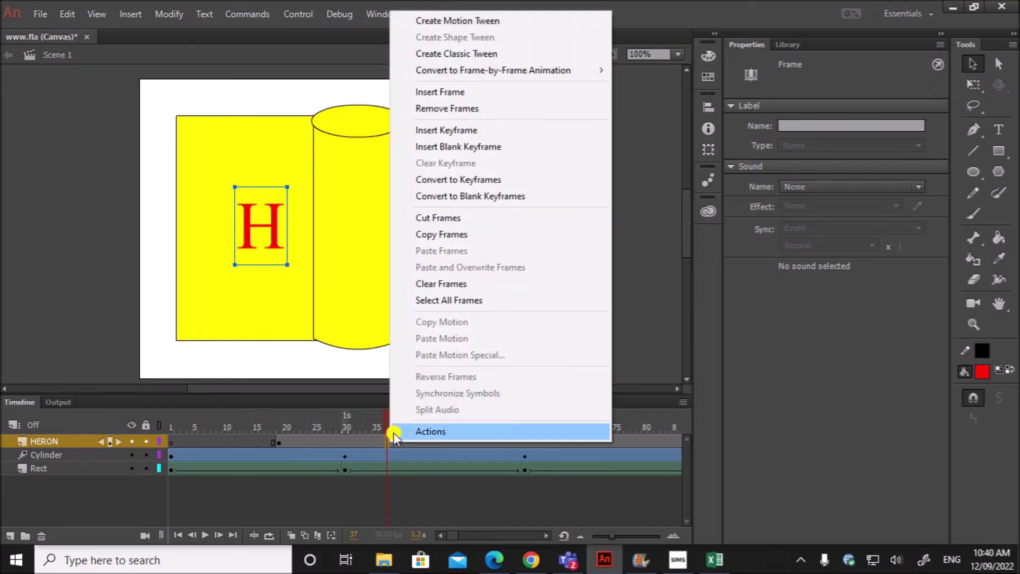
click(483, 132)
click(999, 129)
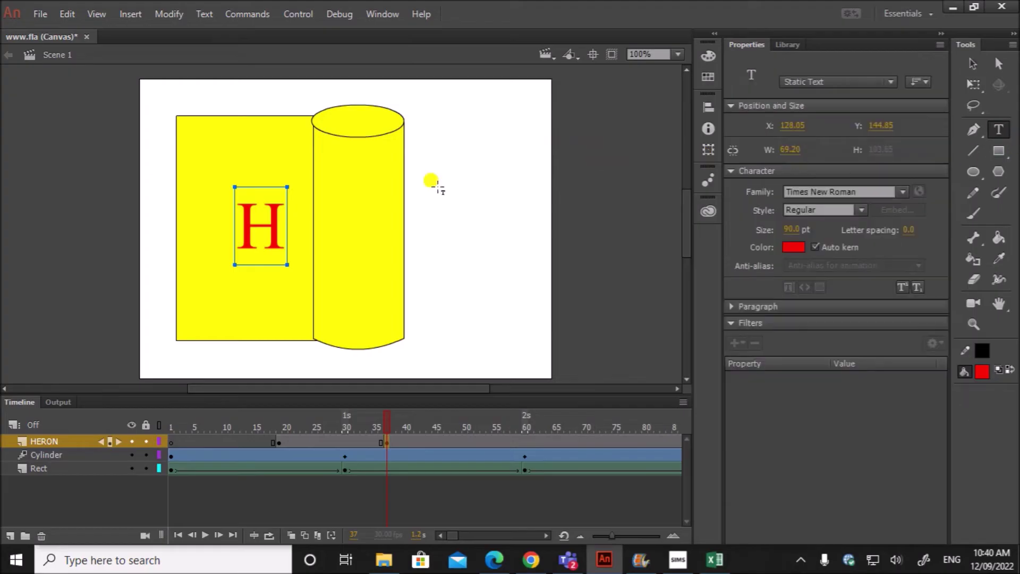
click(306, 236)
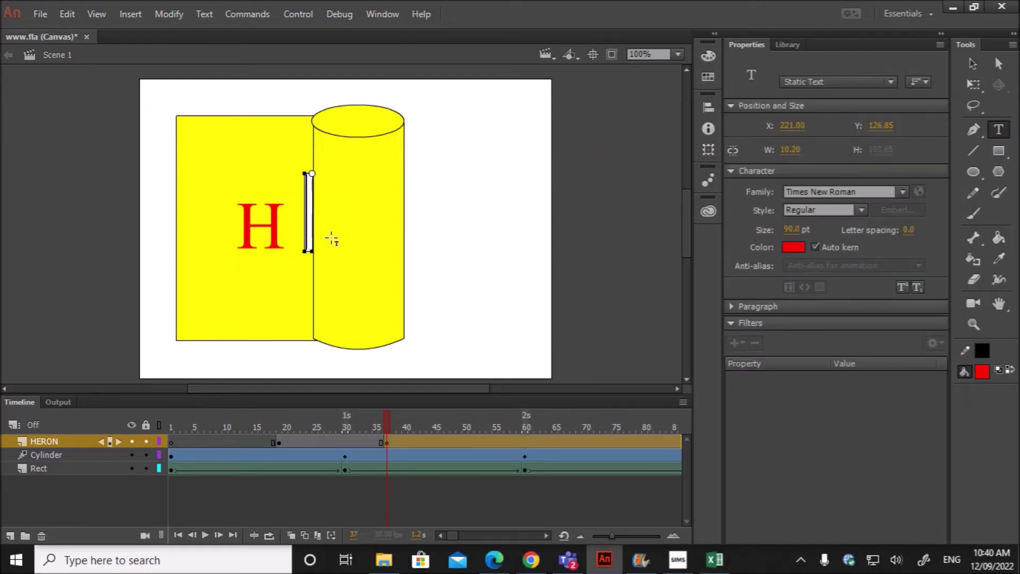
text(E)
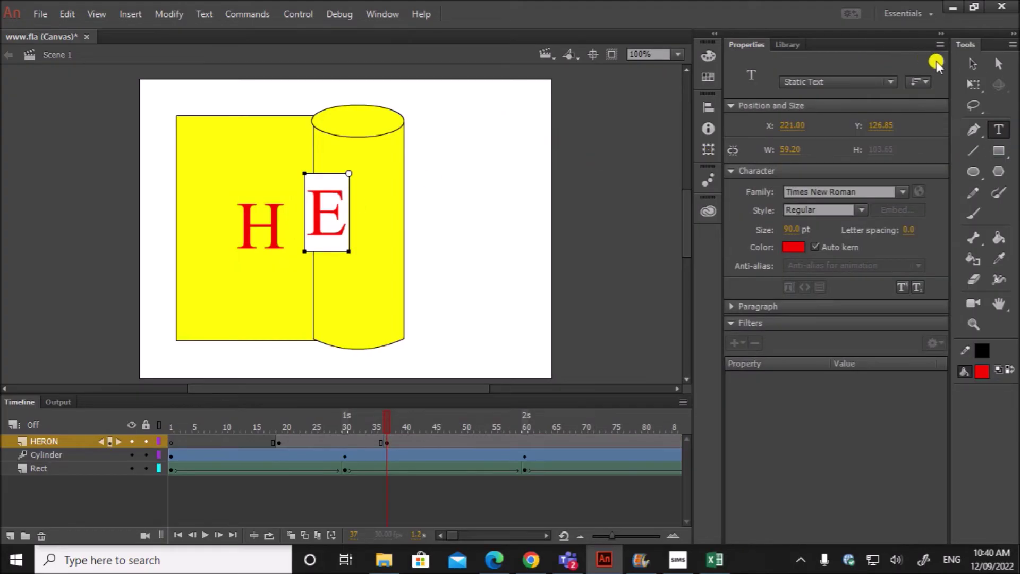
click(972, 64)
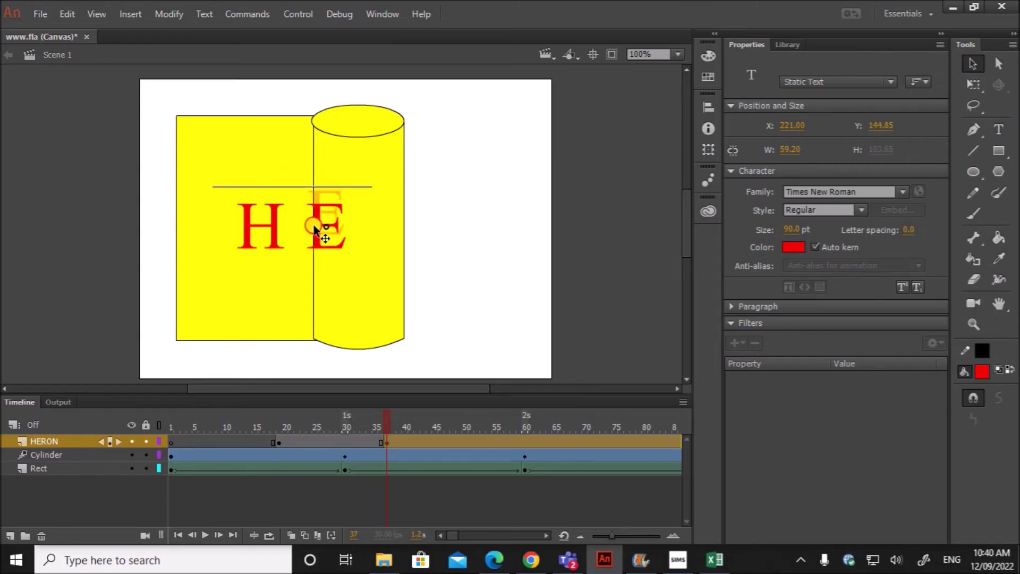
drag(320, 211, 308, 231)
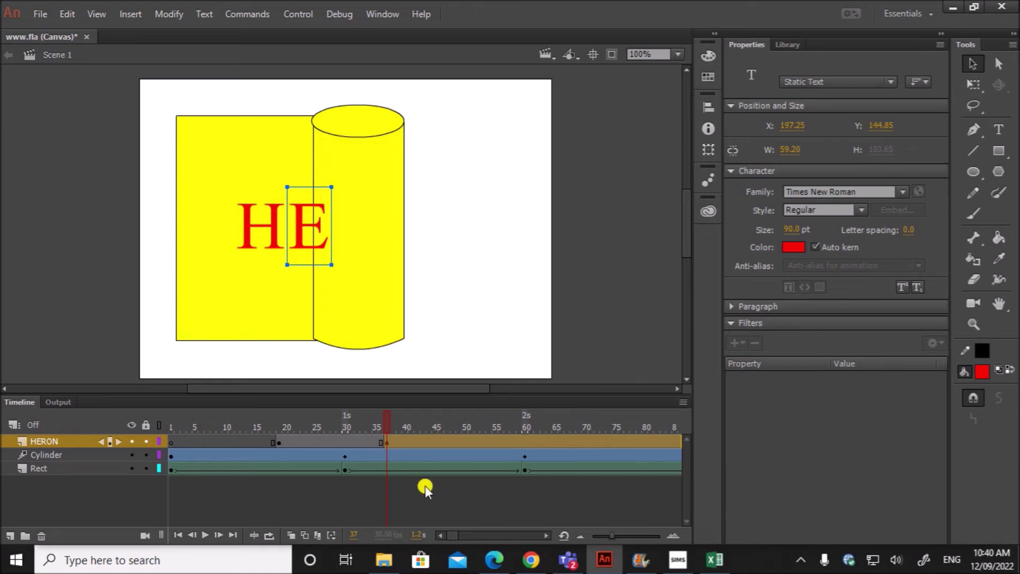
click(429, 505)
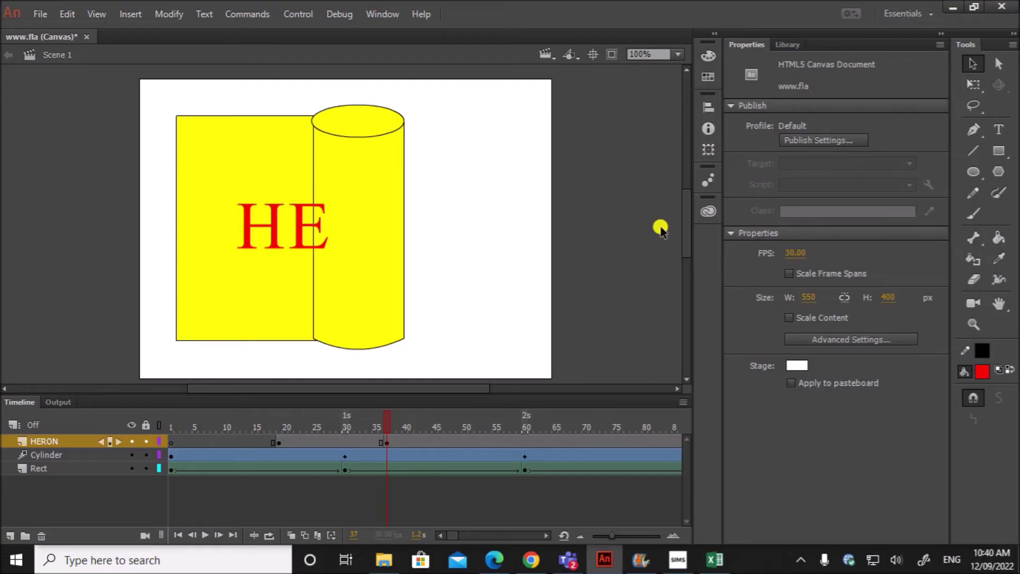
Step: Insert a keyframe at frame 55 on the HERON layer
click(492, 441)
right_click(495, 440)
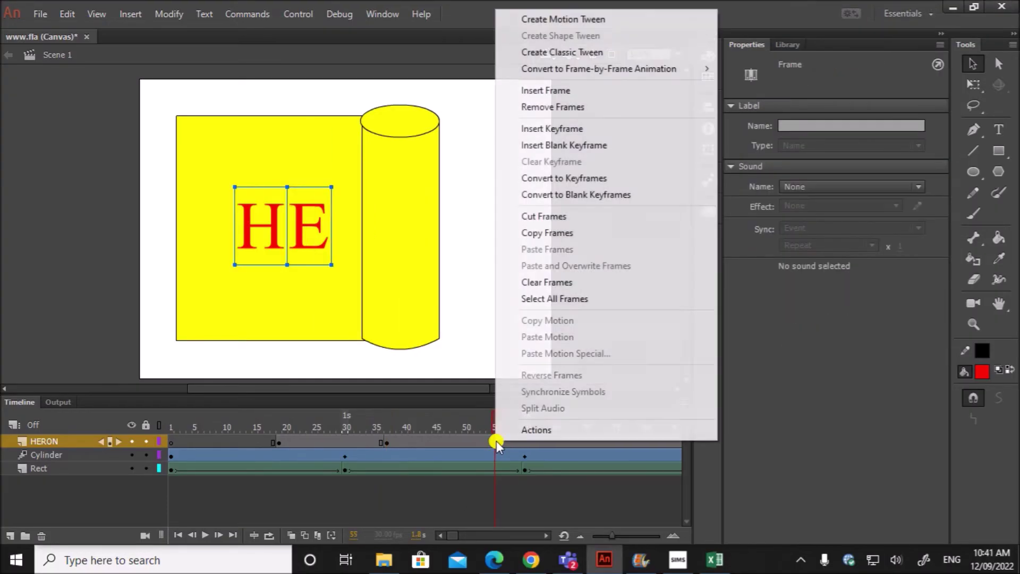
click(558, 131)
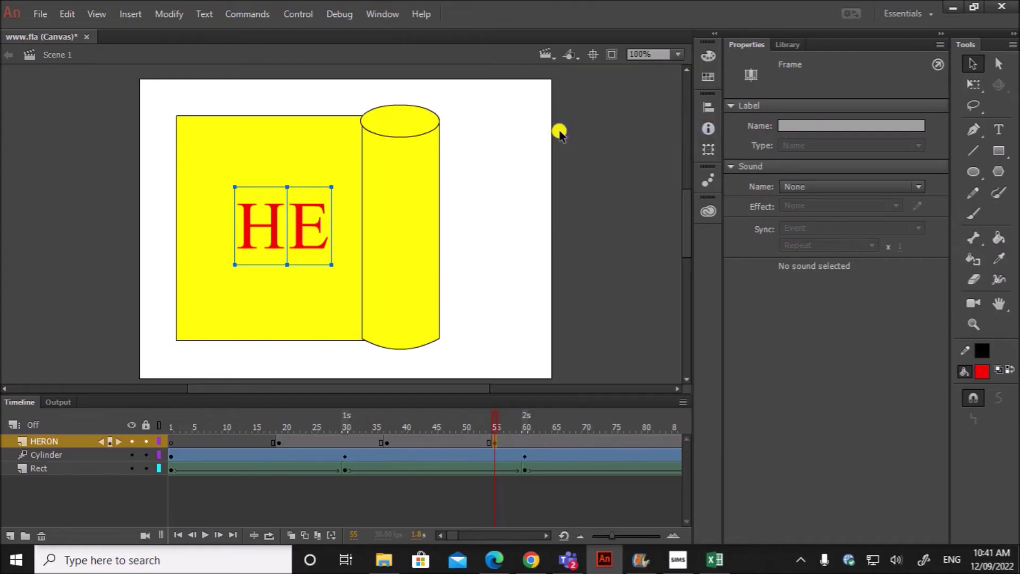
Step: Add a red R and drag it snugly beside HE so it reads HER
click(999, 126)
click(371, 256)
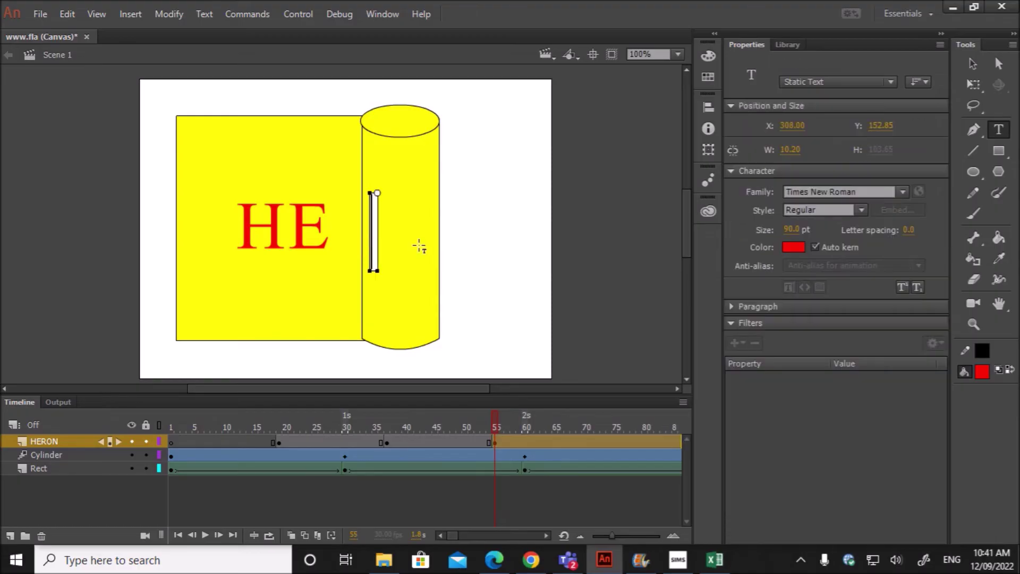
text(R)
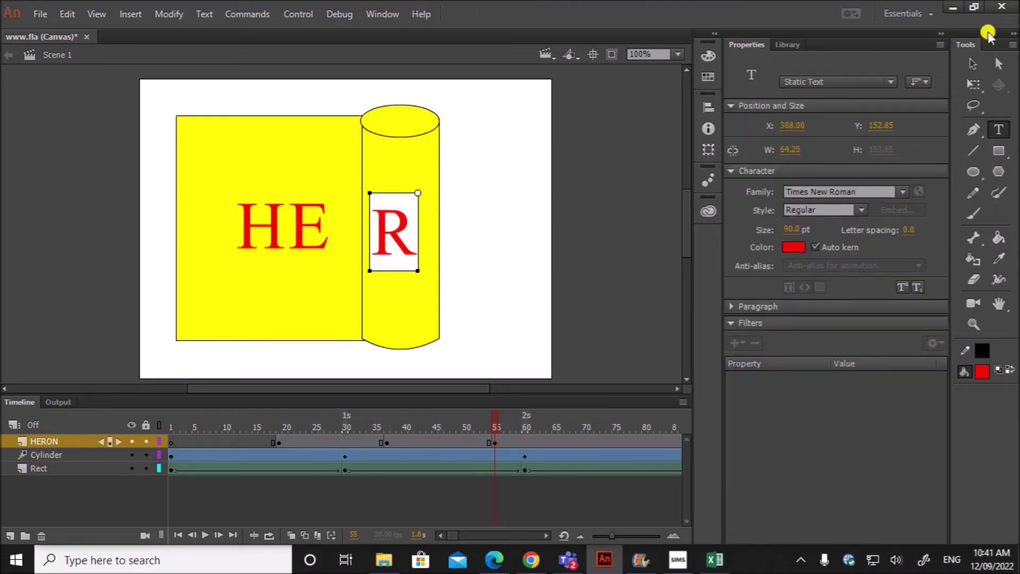
click(973, 64)
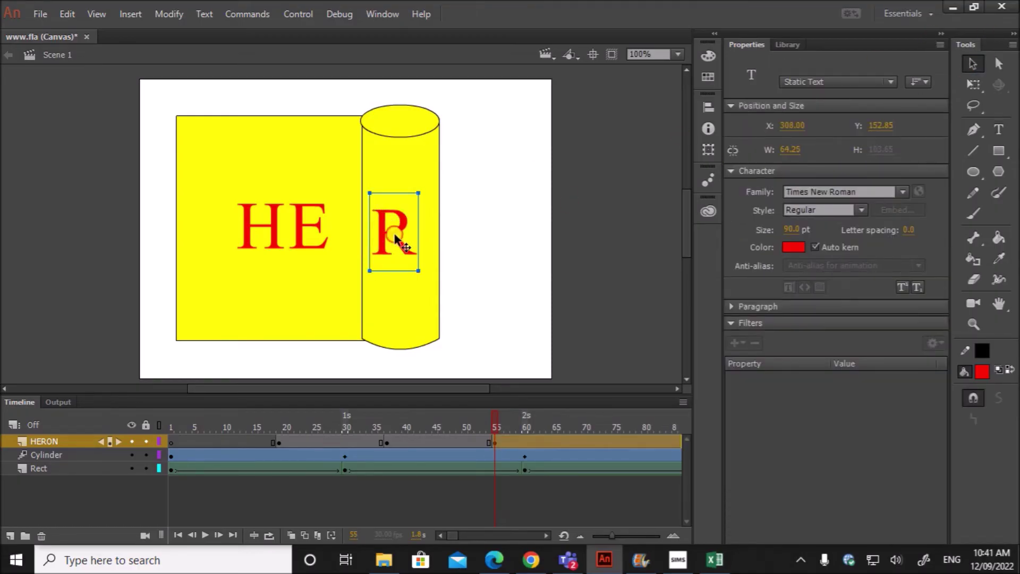
drag(397, 231, 365, 230)
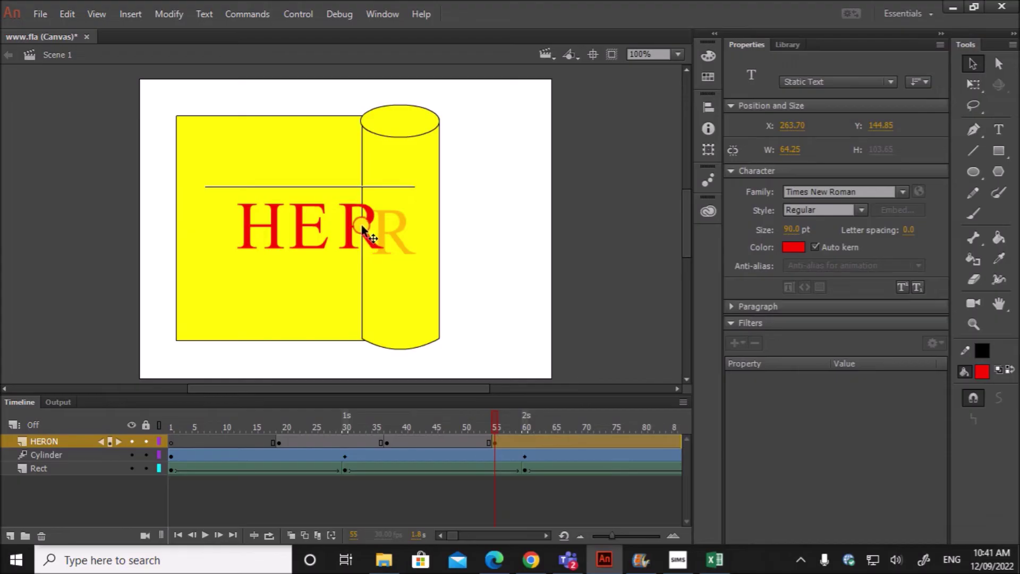
drag(365, 229, 355, 229)
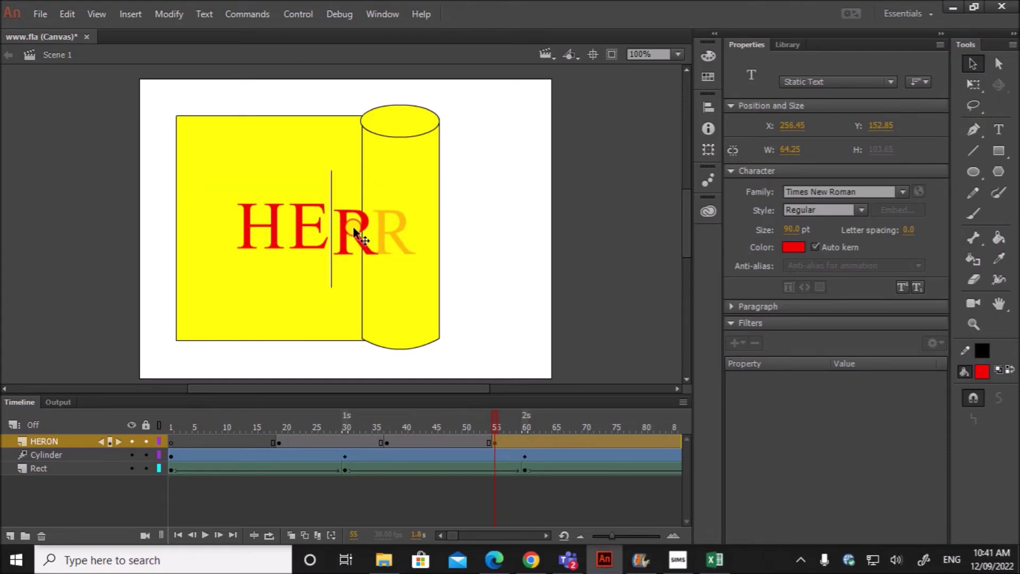
drag(353, 228, 358, 222)
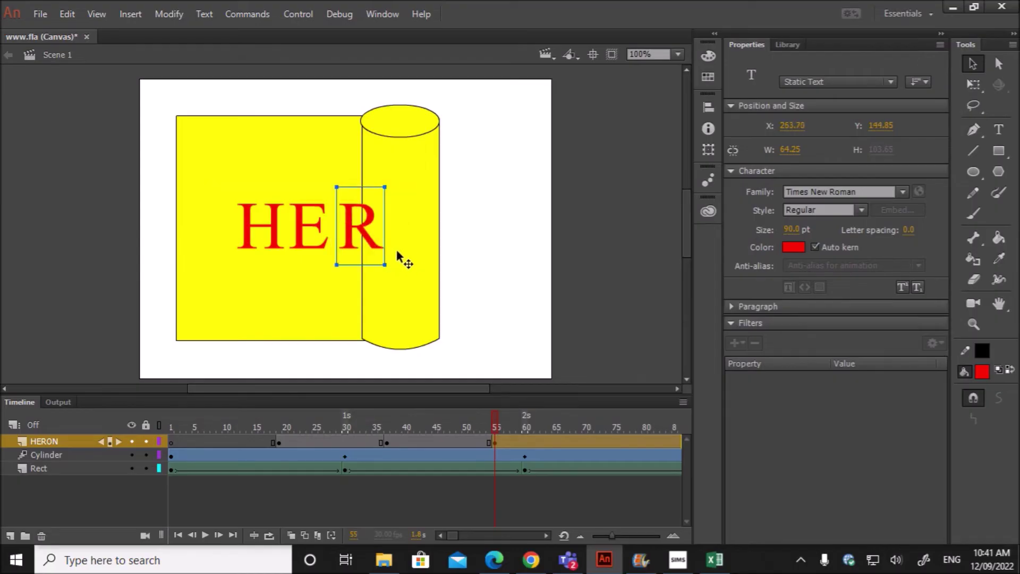
mouse_move(369, 225)
mouse_down()
mouse_move(353, 231)
mouse_move(358, 241)
mouse_up()
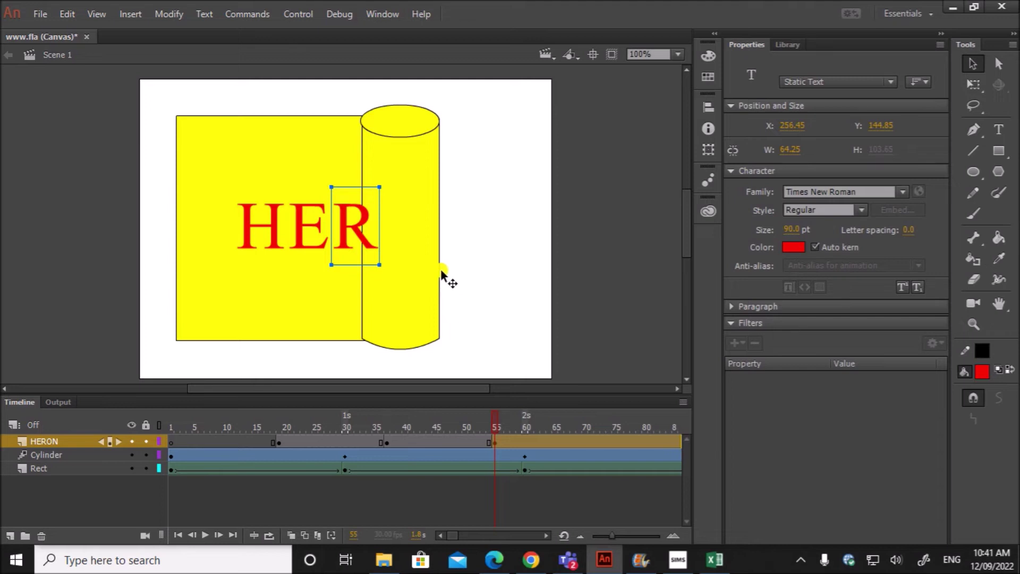
click(545, 533)
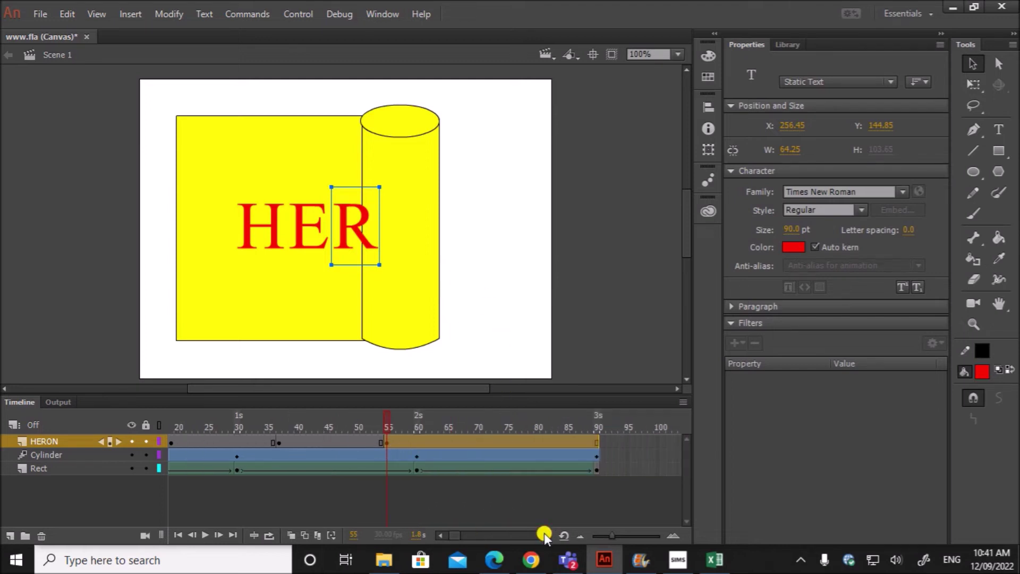
Step: Insert a keyframe at frame 72 on the HERON layer
click(489, 439)
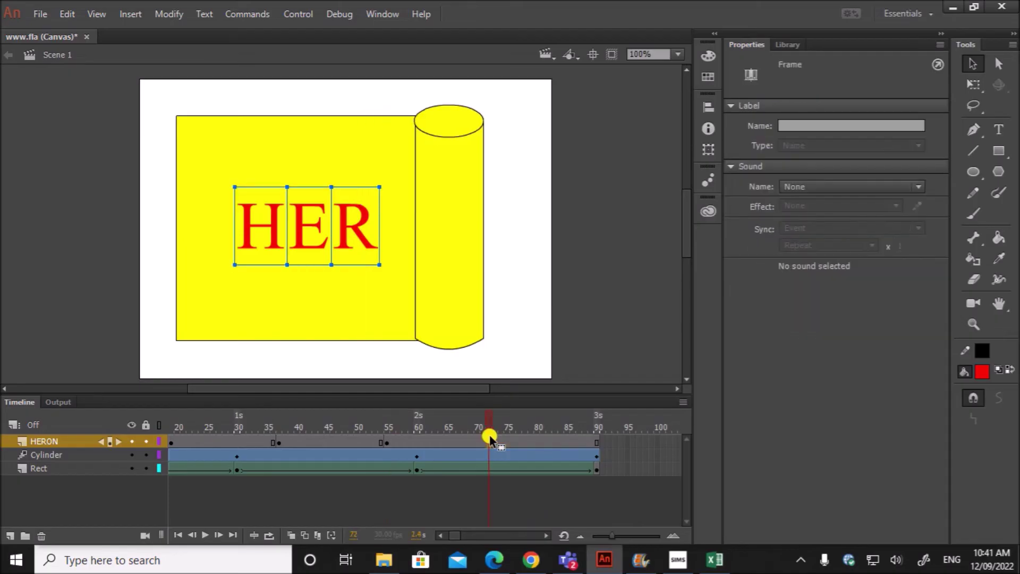
right_click(490, 439)
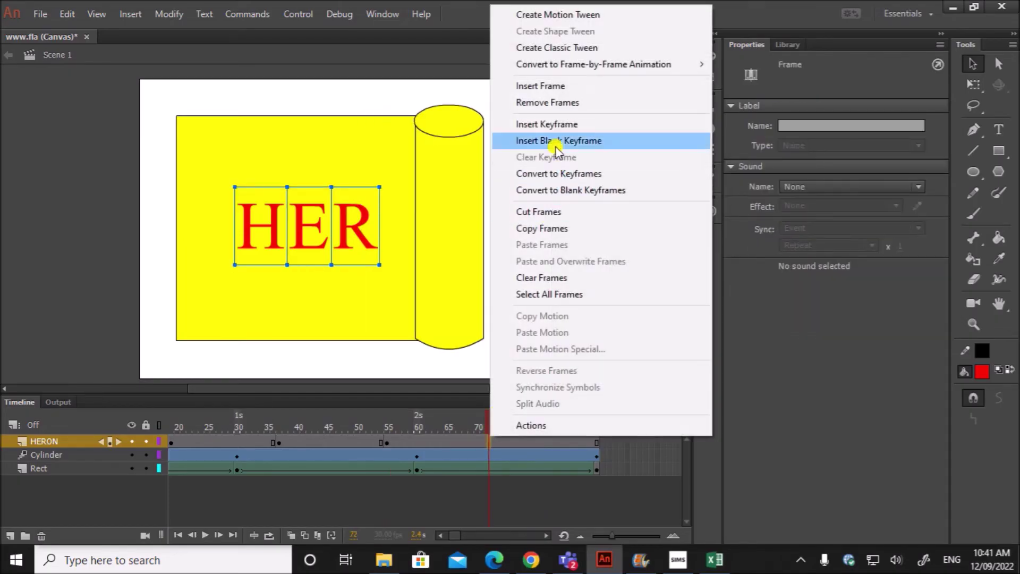
click(549, 126)
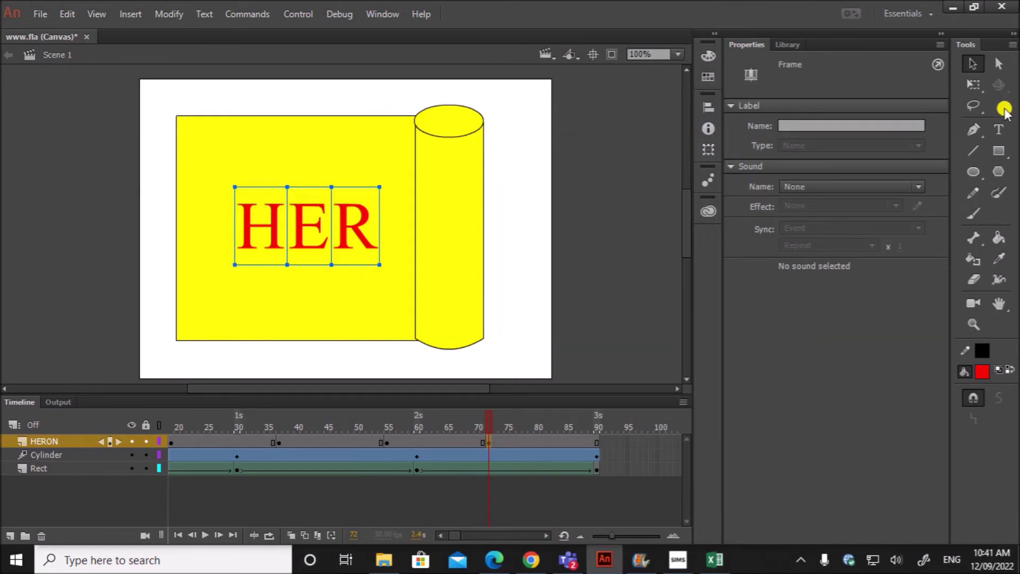
Step: Add a red O and place it right after HER to spell HERO
click(998, 129)
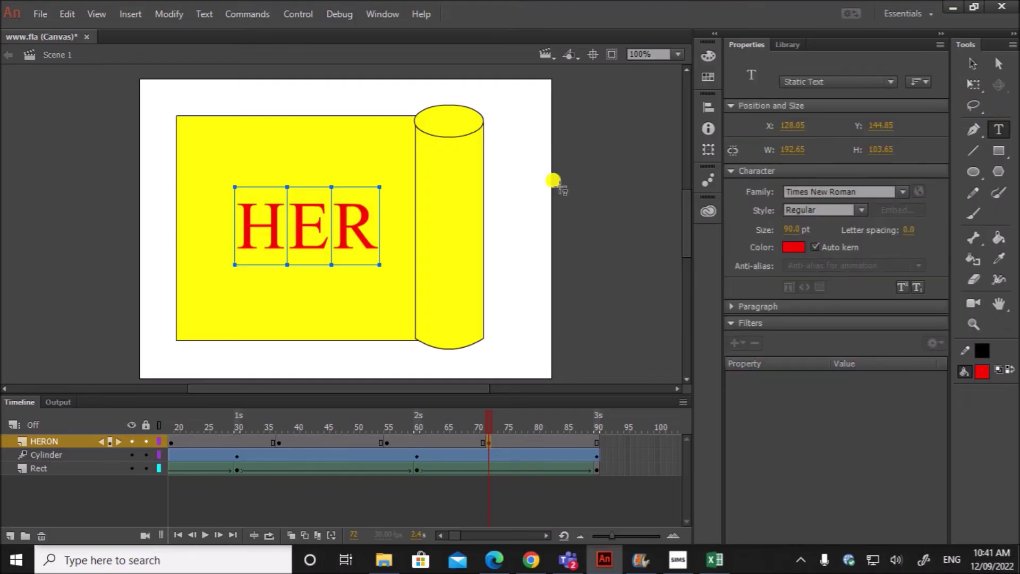
click(398, 237)
click(405, 237)
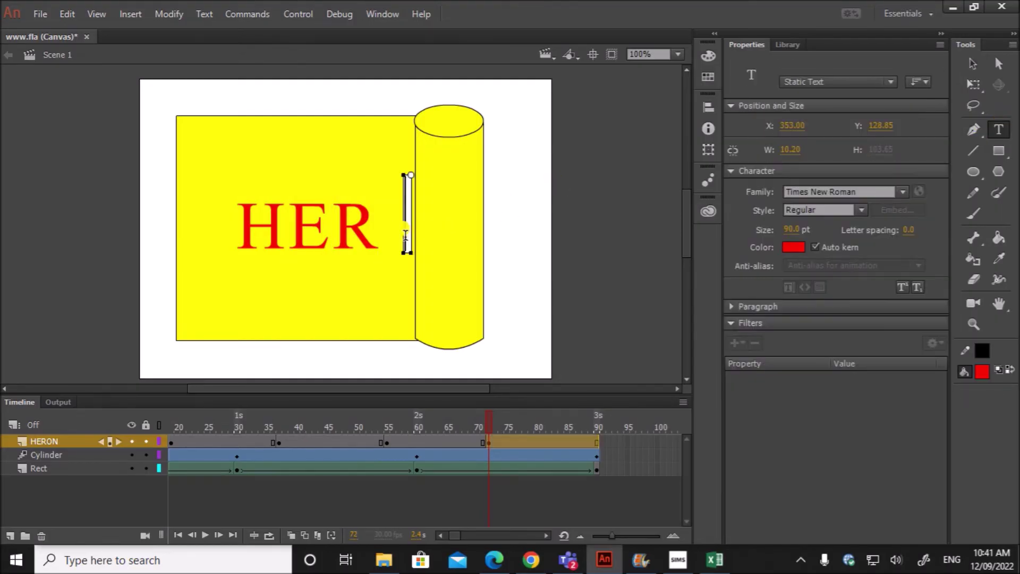
text(O)
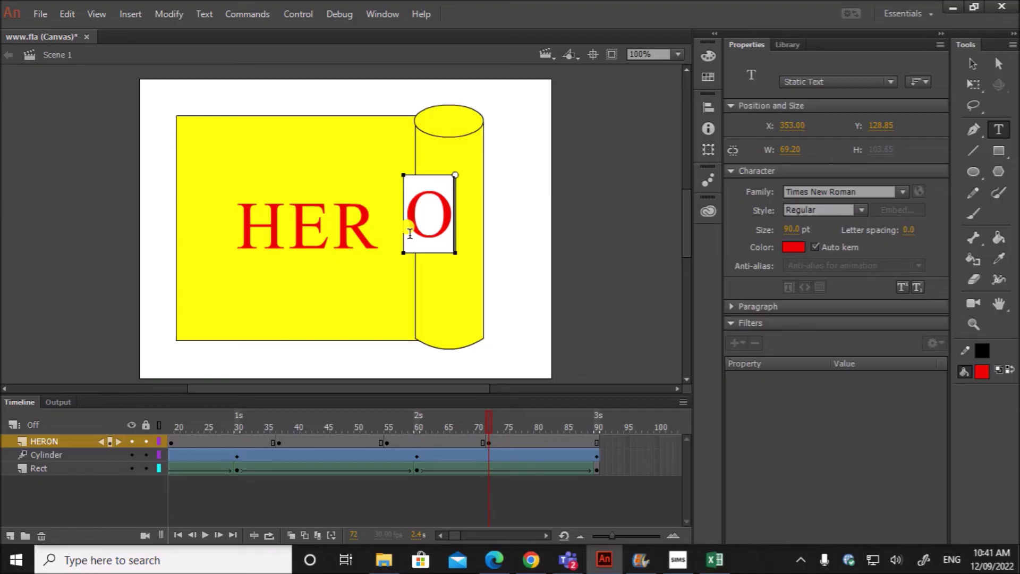
click(972, 63)
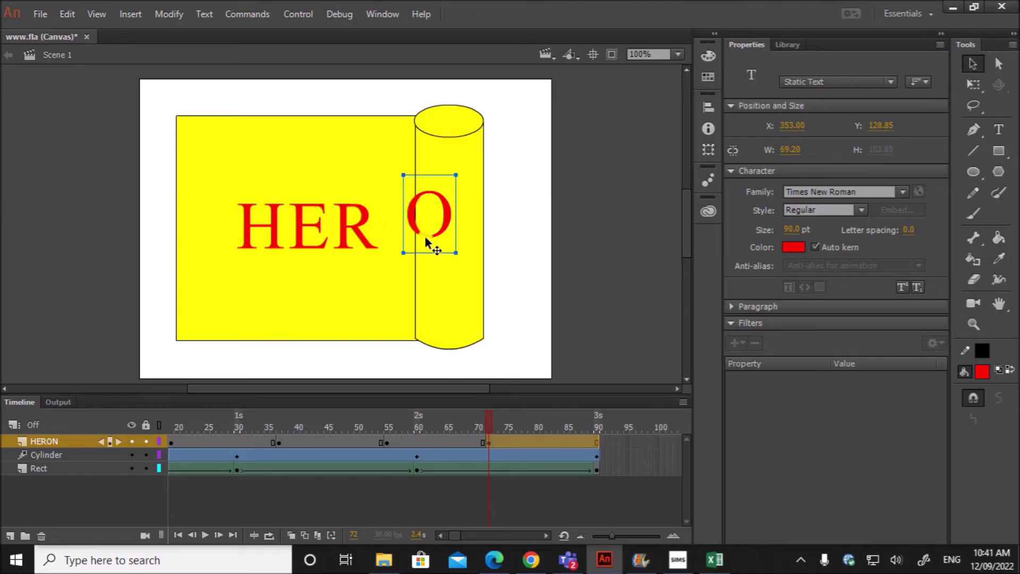
drag(425, 237, 401, 253)
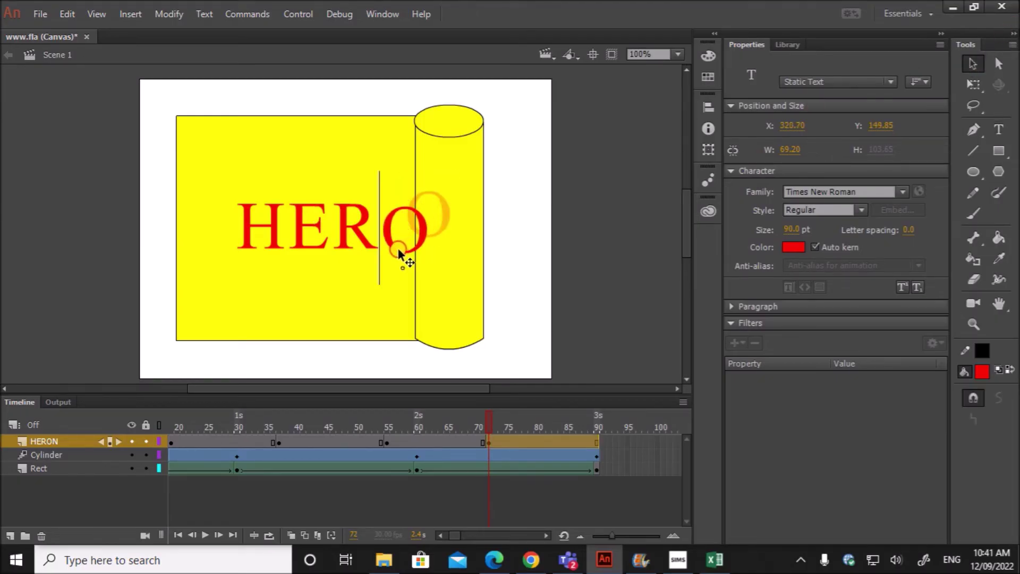
drag(399, 249, 400, 248)
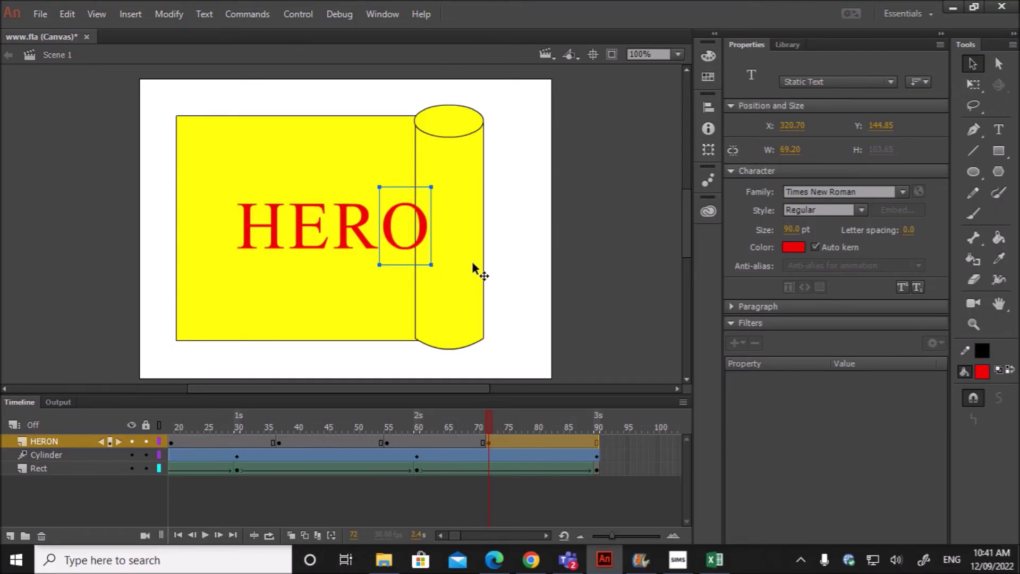
Step: Insert a keyframe at frame 89 on the HERON layer
click(594, 441)
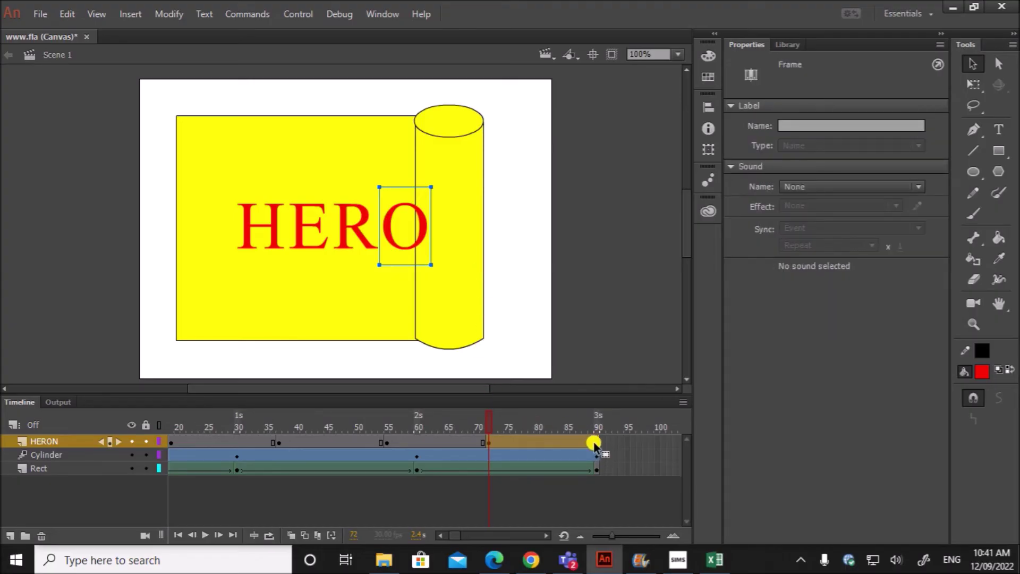
click(595, 443)
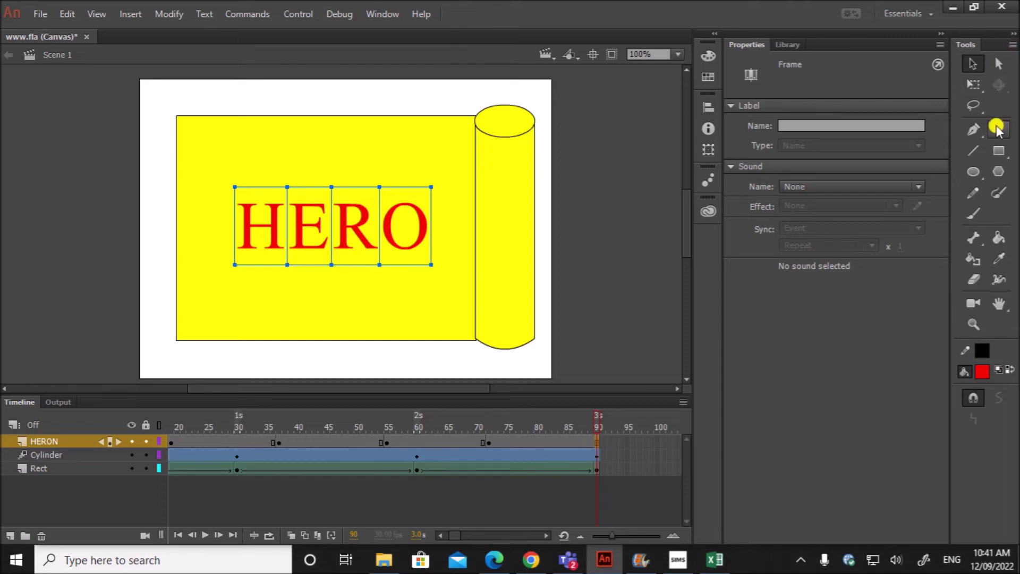
right_click(596, 442)
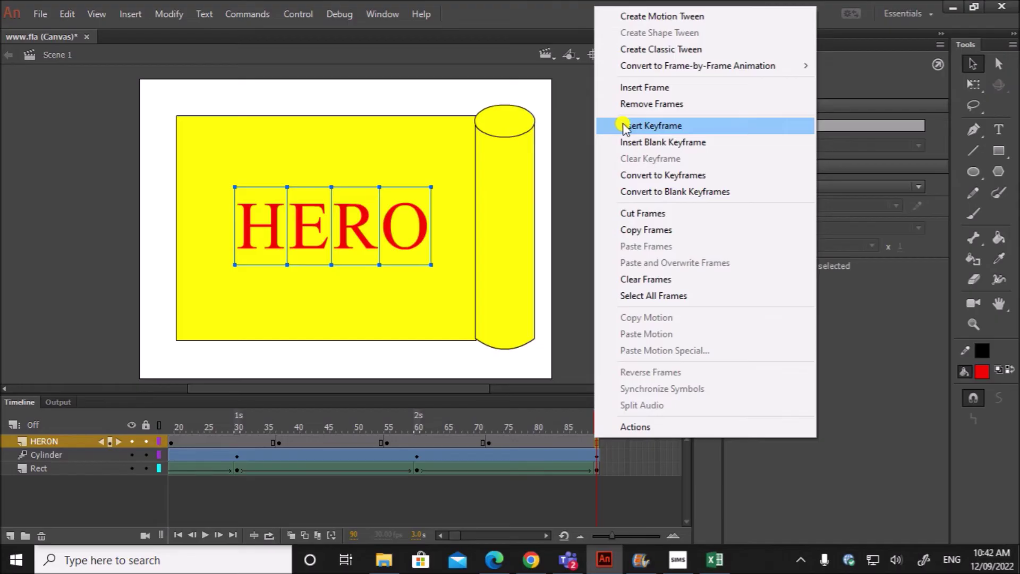
click(588, 445)
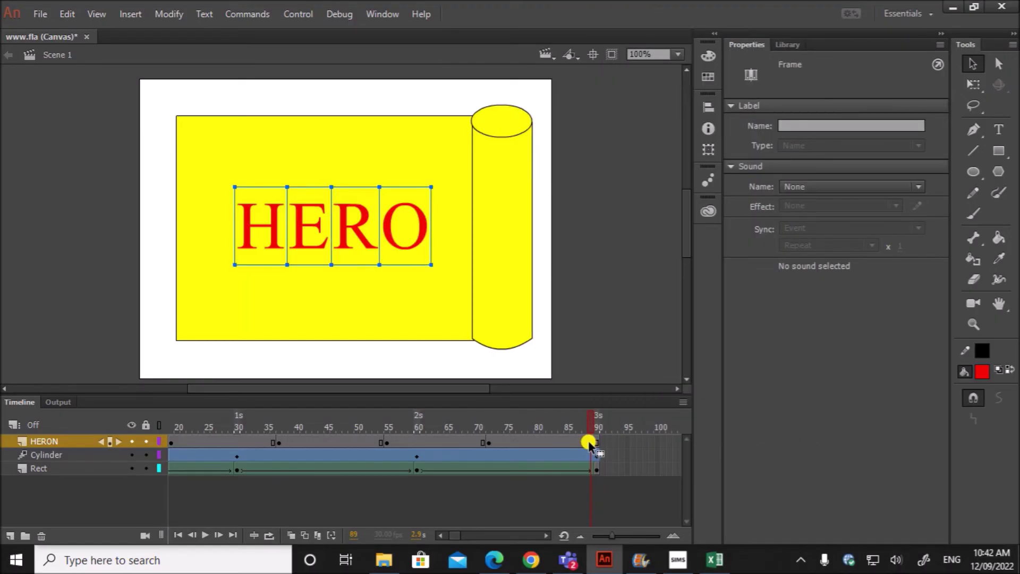
right_click(588, 443)
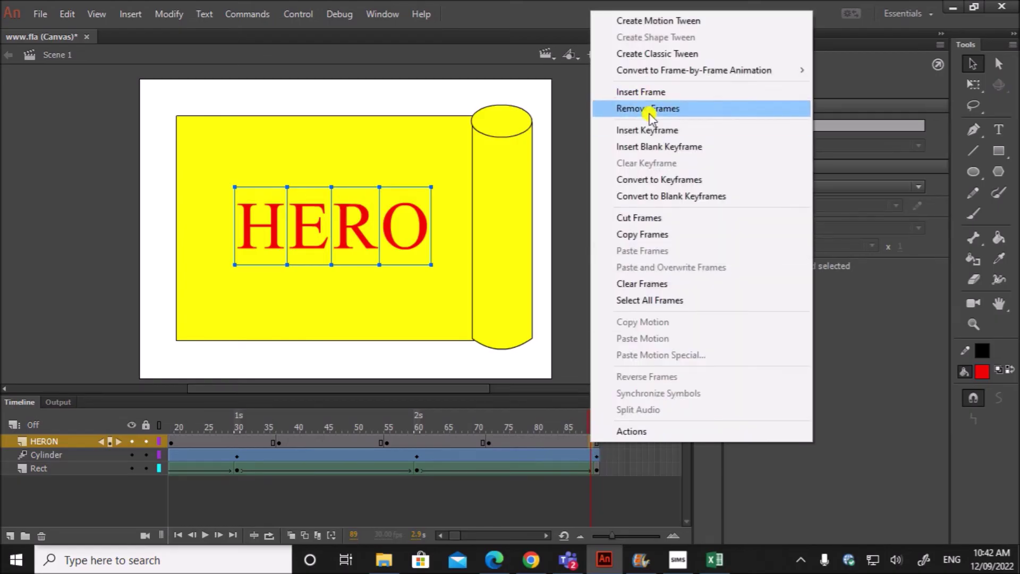
click(650, 133)
Step: Add a red N and position it after HERO to spell HERON
click(999, 129)
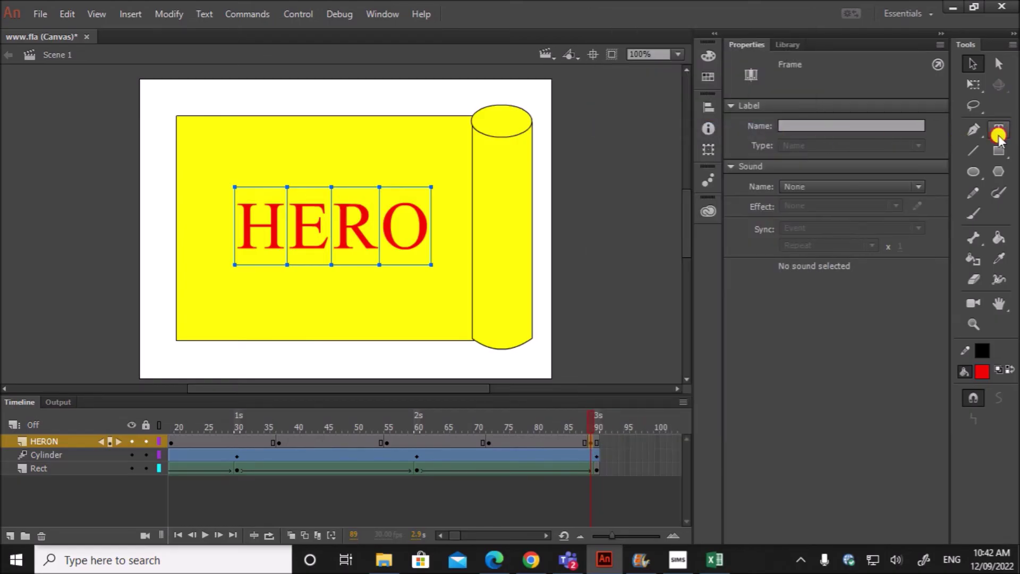
key(Escape)
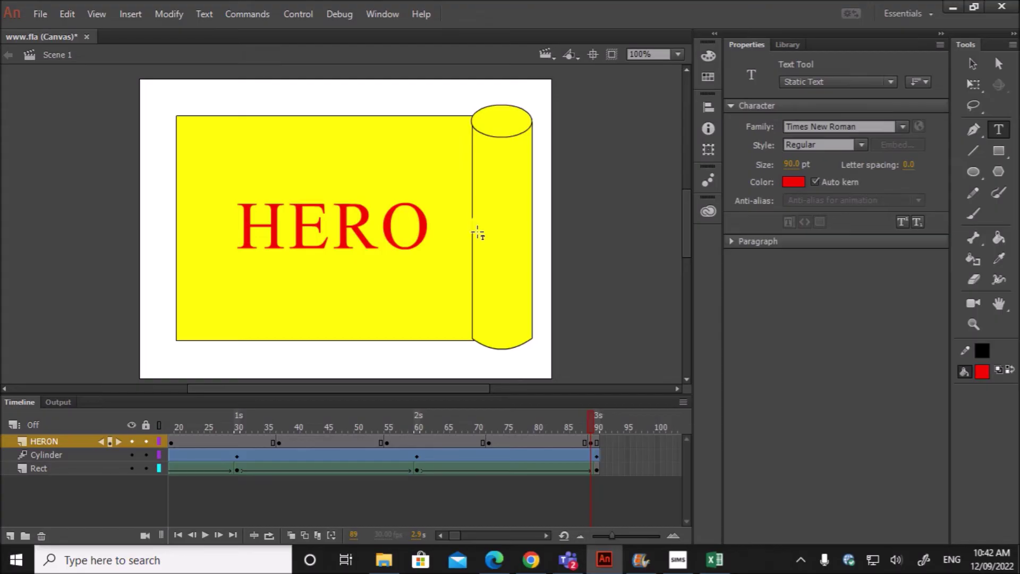
click(456, 233)
text(N)
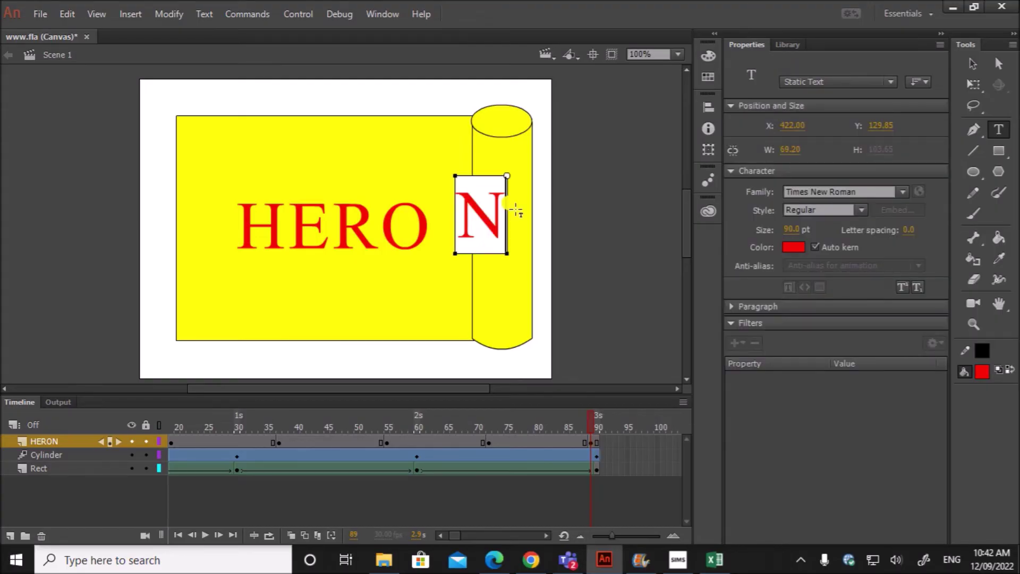
click(972, 63)
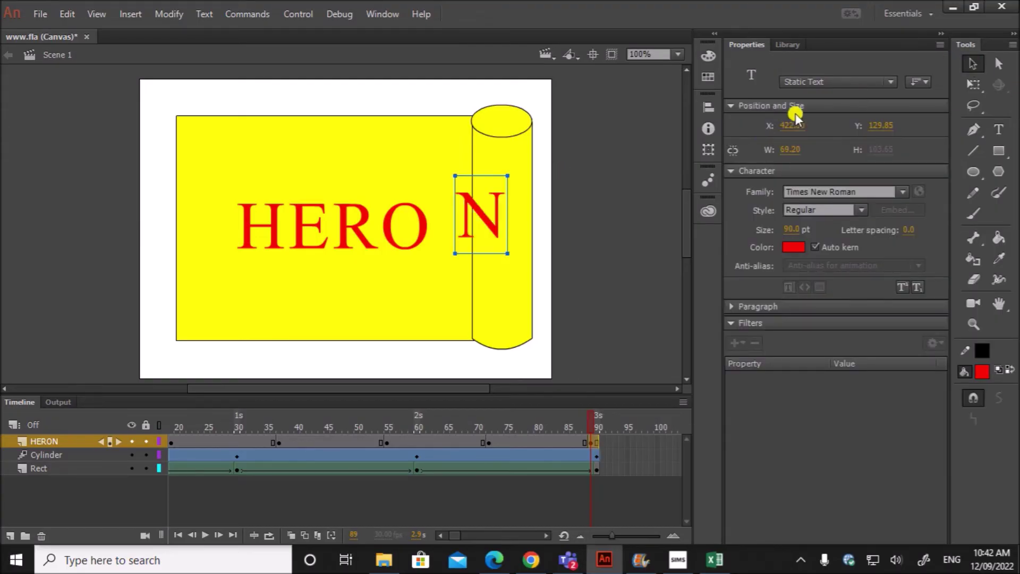
drag(499, 229, 474, 246)
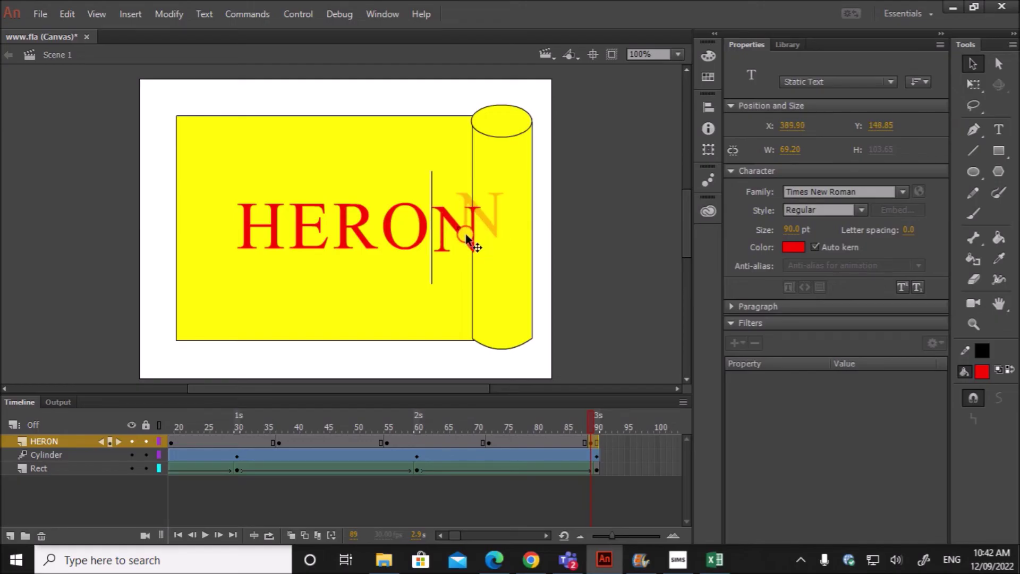
drag(473, 246, 475, 246)
click(587, 257)
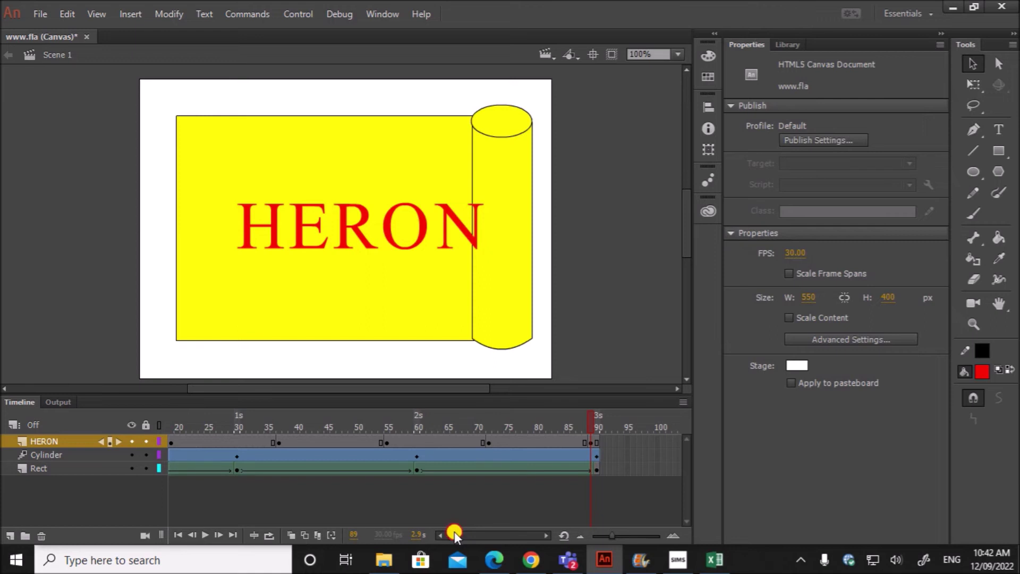
drag(453, 530, 443, 534)
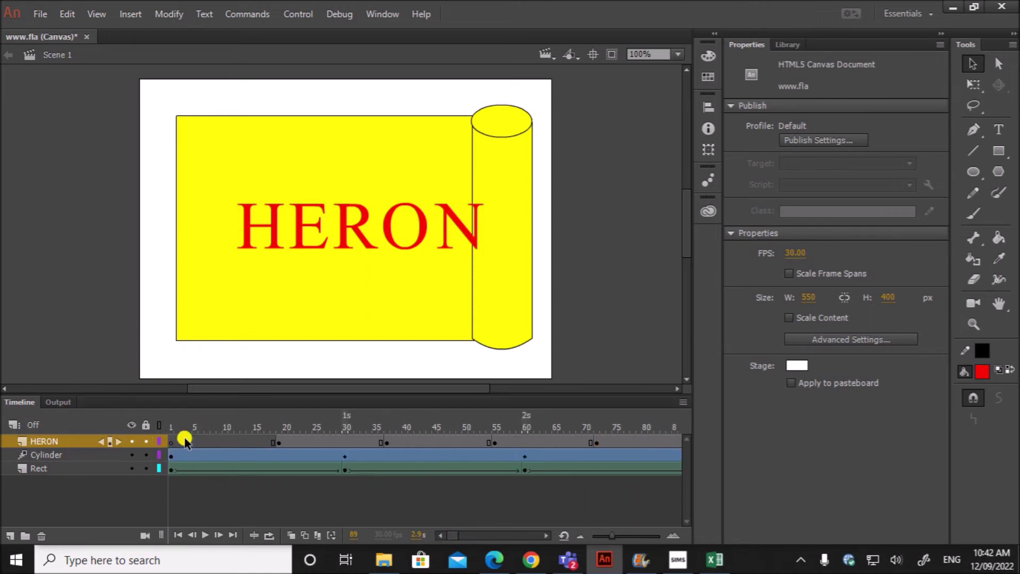
Step: Preview the animation, then move the HERON layer below the Cylinder layer
click(202, 534)
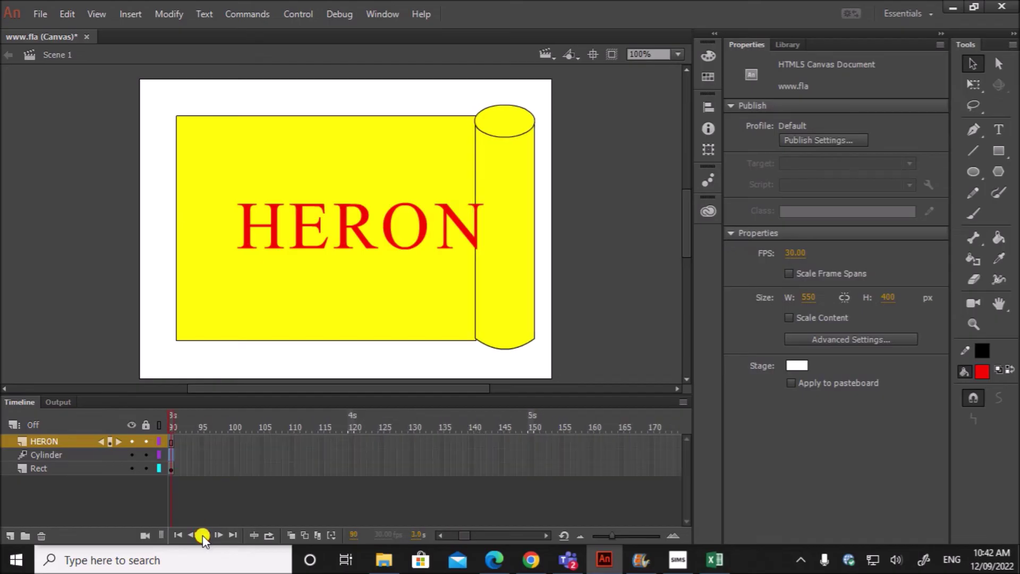
click(205, 536)
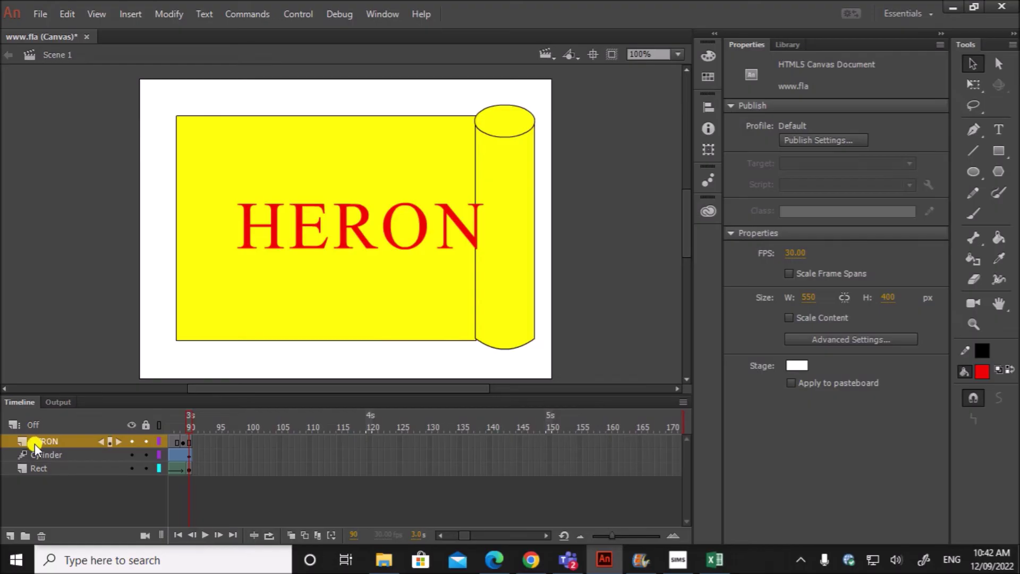
drag(59, 442, 60, 444)
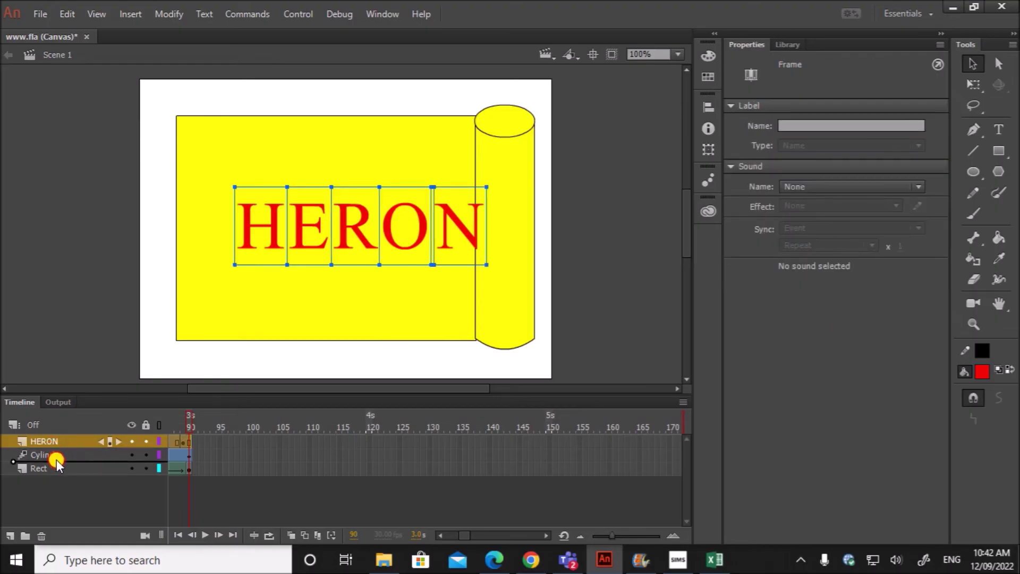
drag(59, 444, 94, 459)
Step: Replay from frame 1 to check the letters appear from behind the cylinder
click(252, 508)
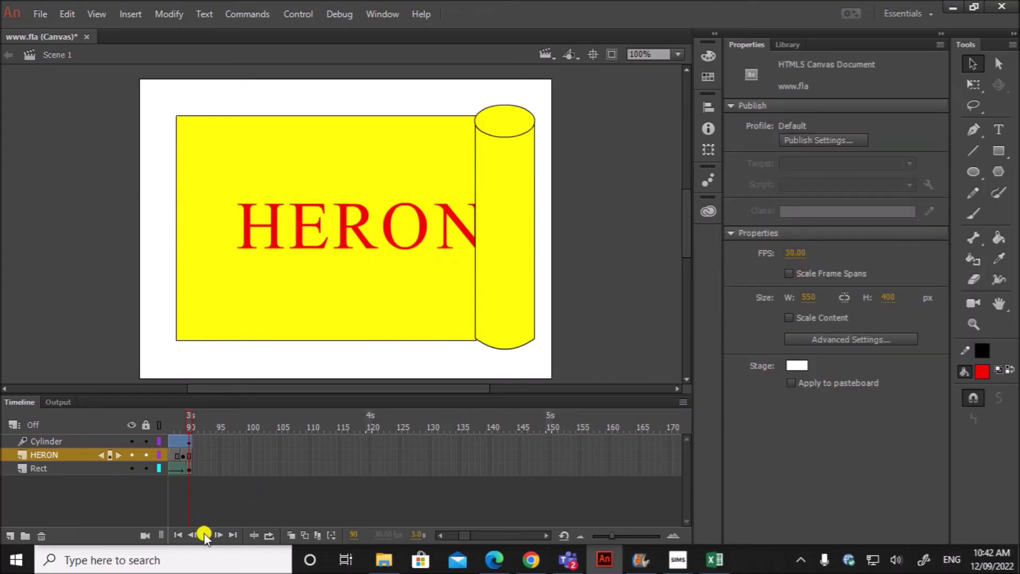
drag(459, 533, 383, 544)
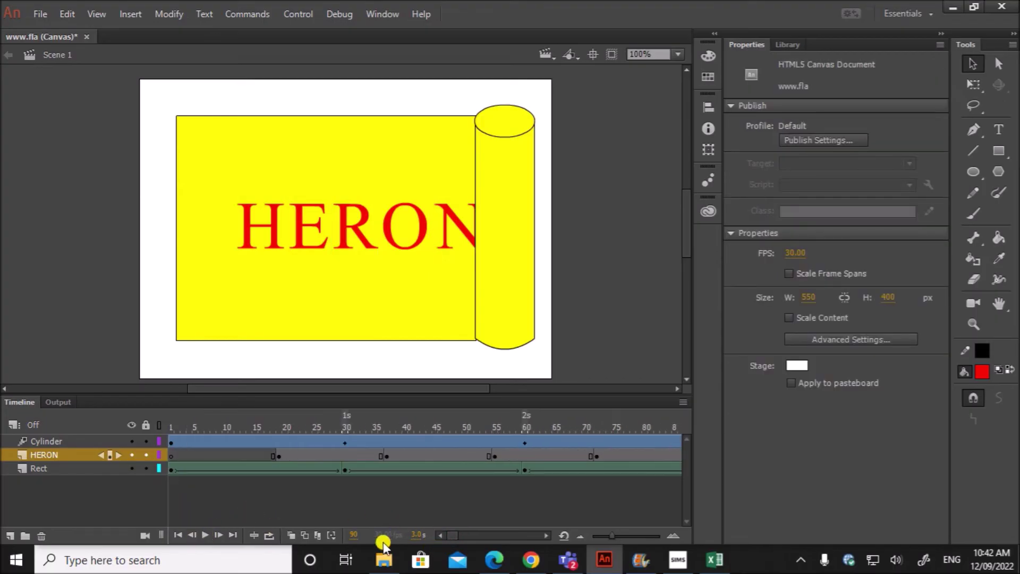
click(169, 468)
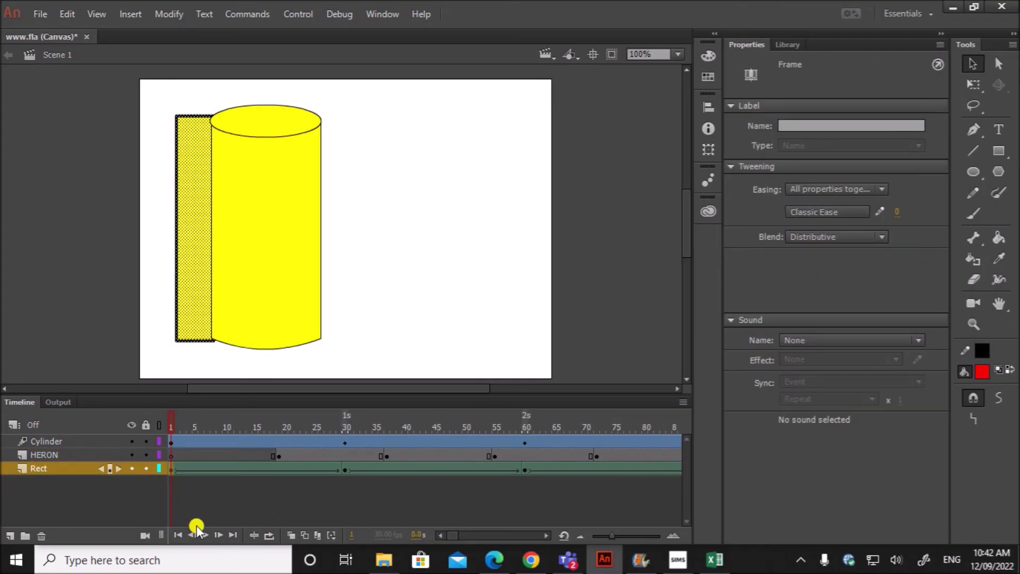
click(206, 534)
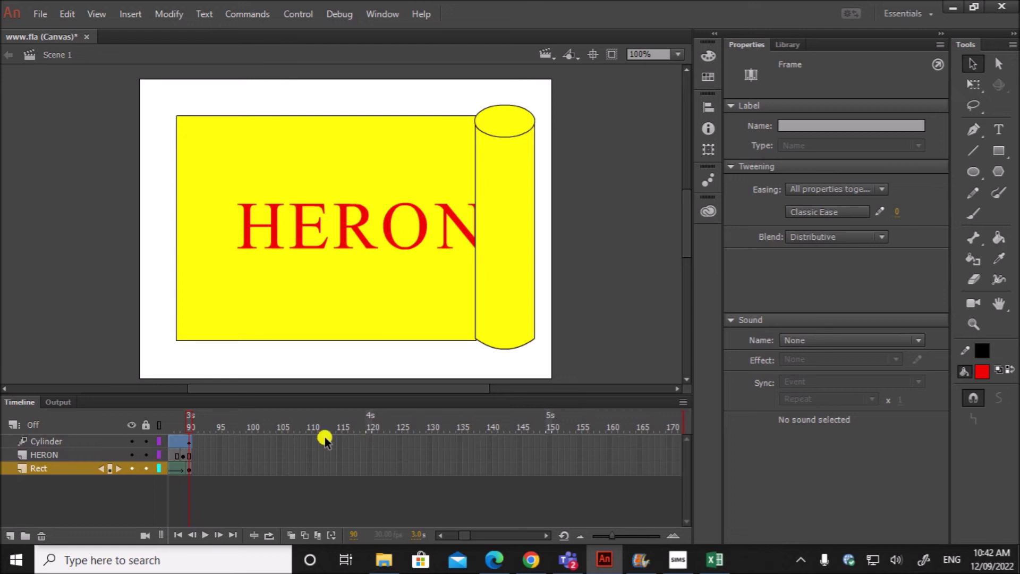
Step: Nudge the cylinder slightly right, beside the rectangle's edge
click(188, 445)
click(499, 309)
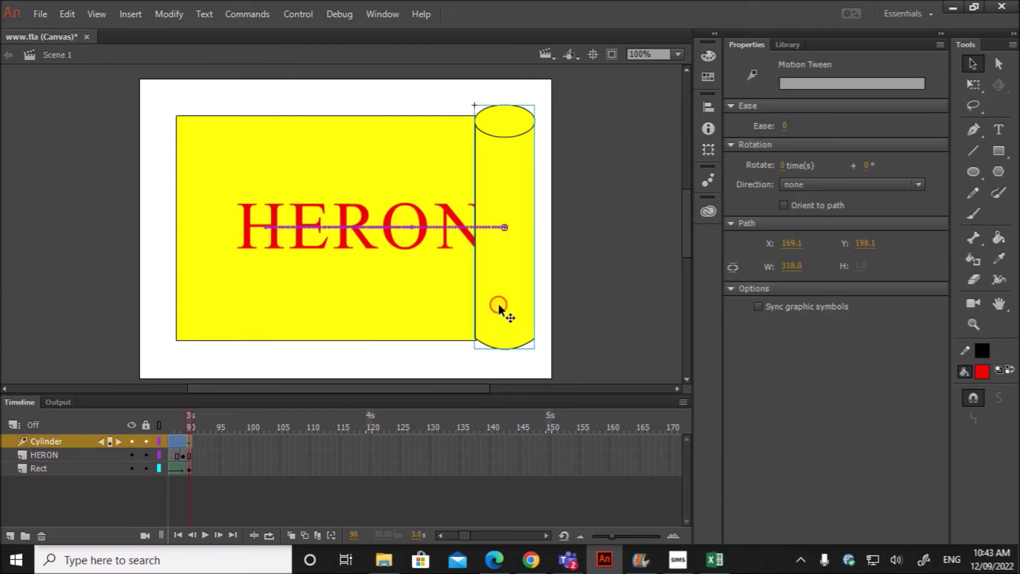
drag(499, 308, 504, 304)
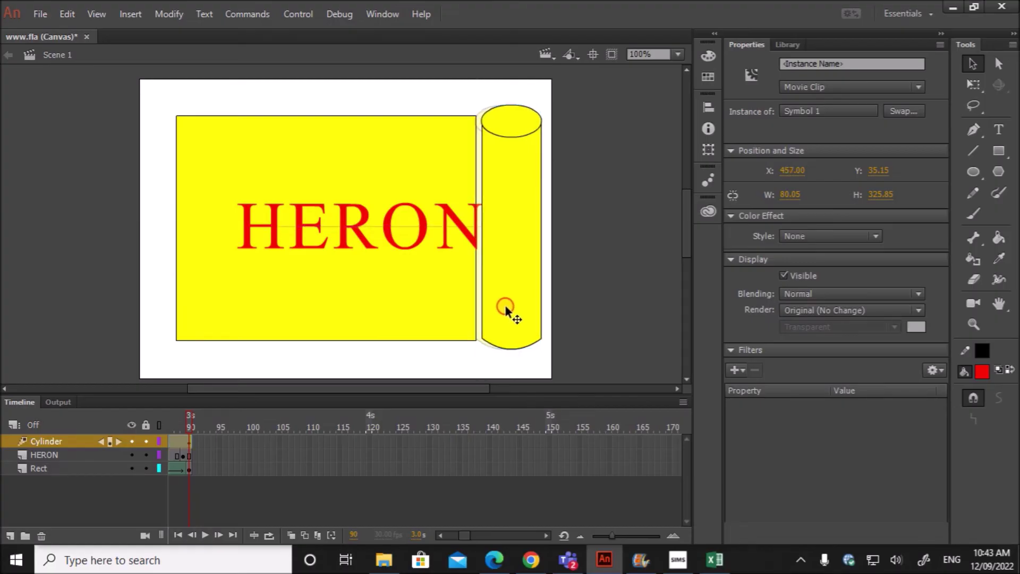
drag(506, 308, 505, 308)
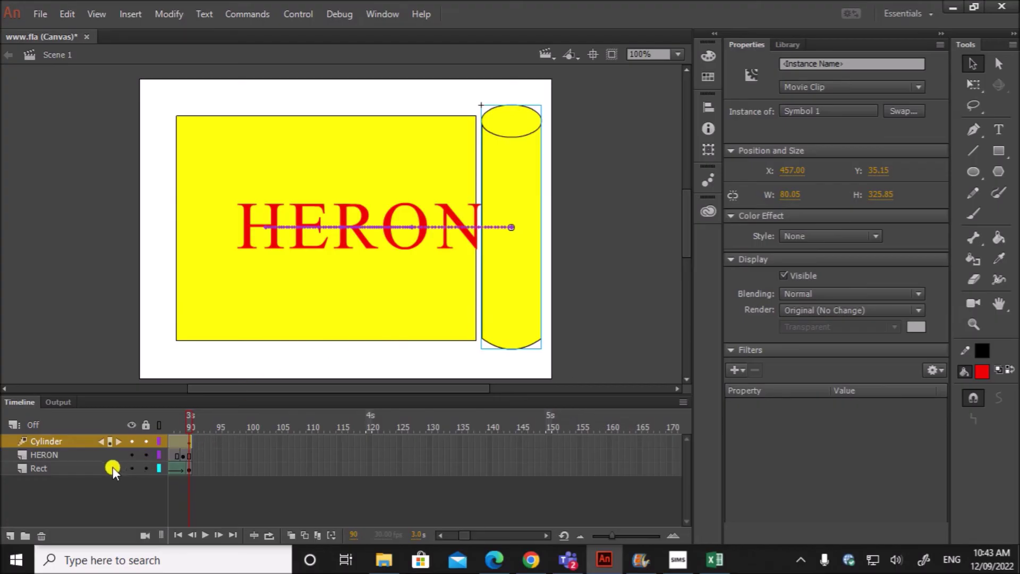
Step: Use Free Transform to widen the Rect layer's final rectangle until it meets the cylinder
drag(177, 468, 190, 469)
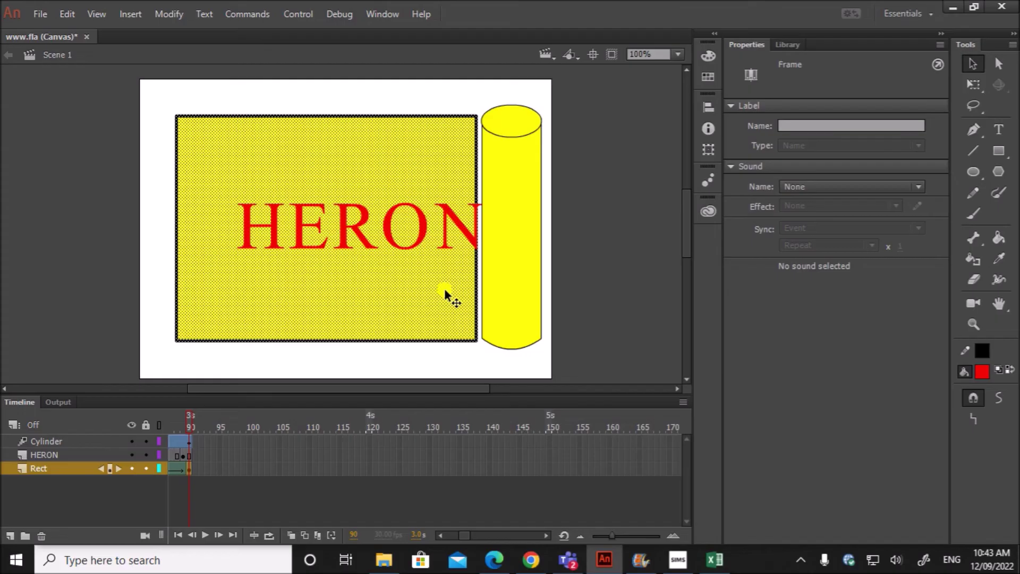
click(973, 84)
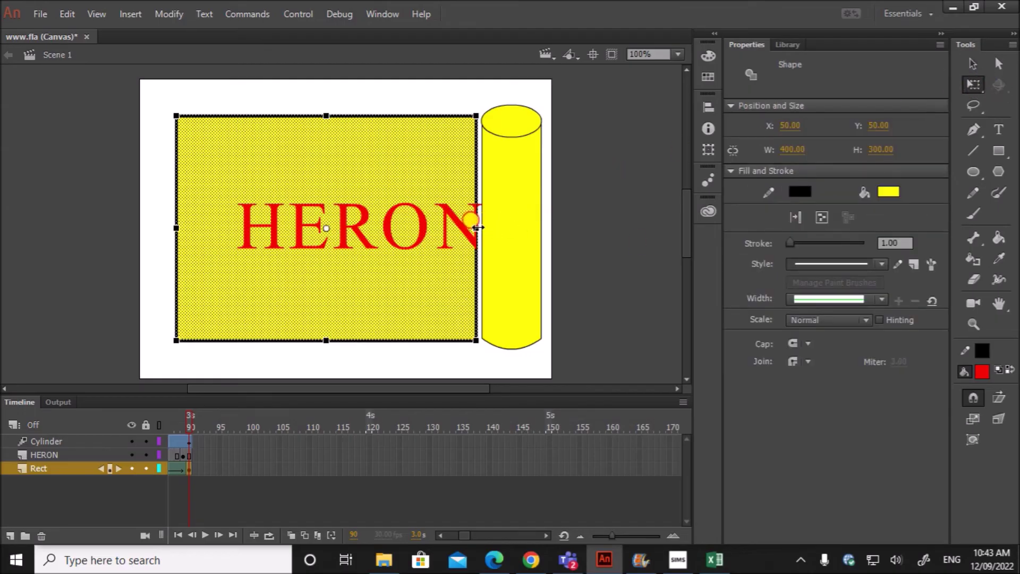
drag(478, 229, 487, 229)
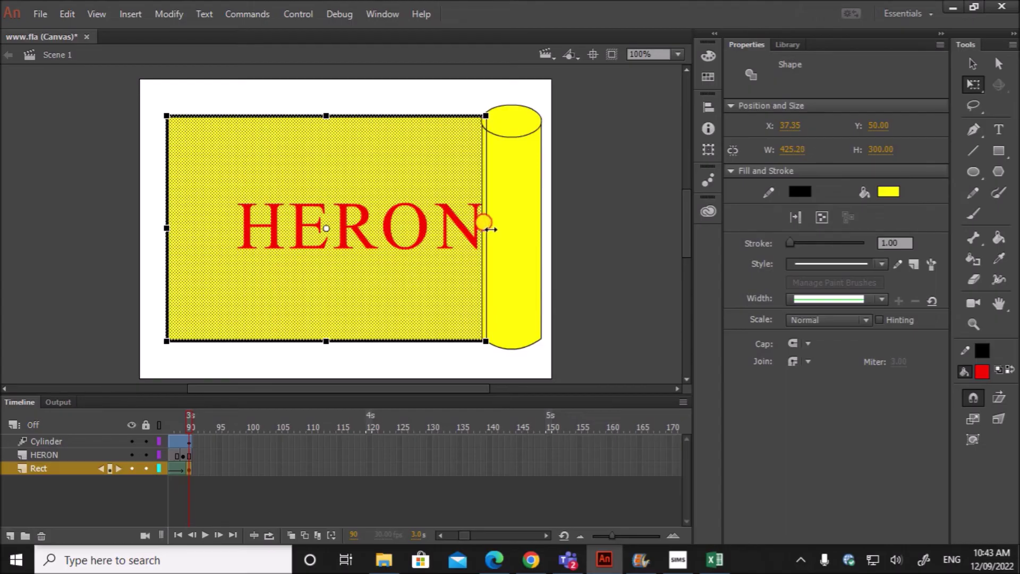
drag(485, 228, 494, 228)
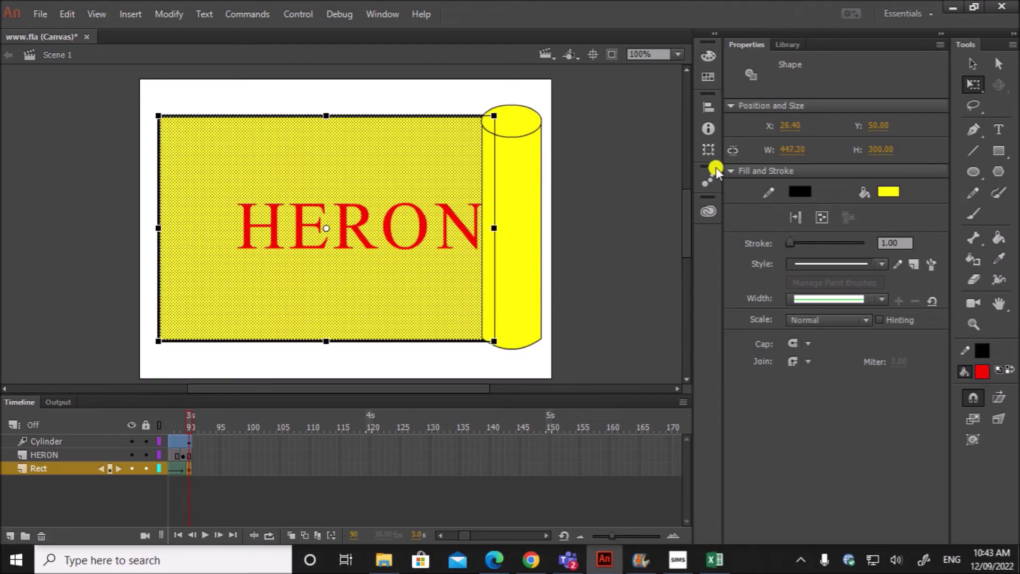
Step: Replay the towel unrolling from the start and bring up the Task 2 brief
click(178, 535)
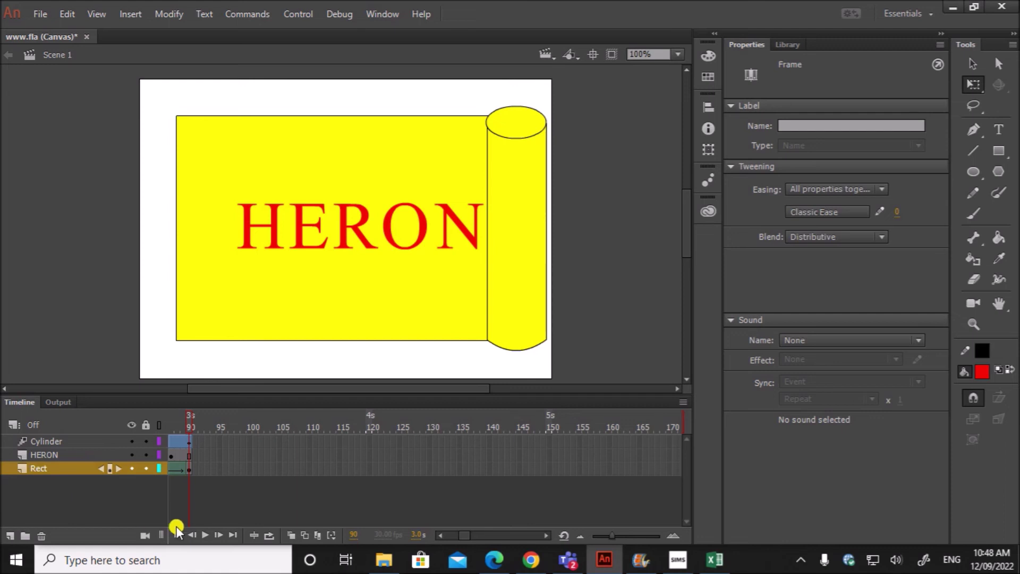
click(206, 536)
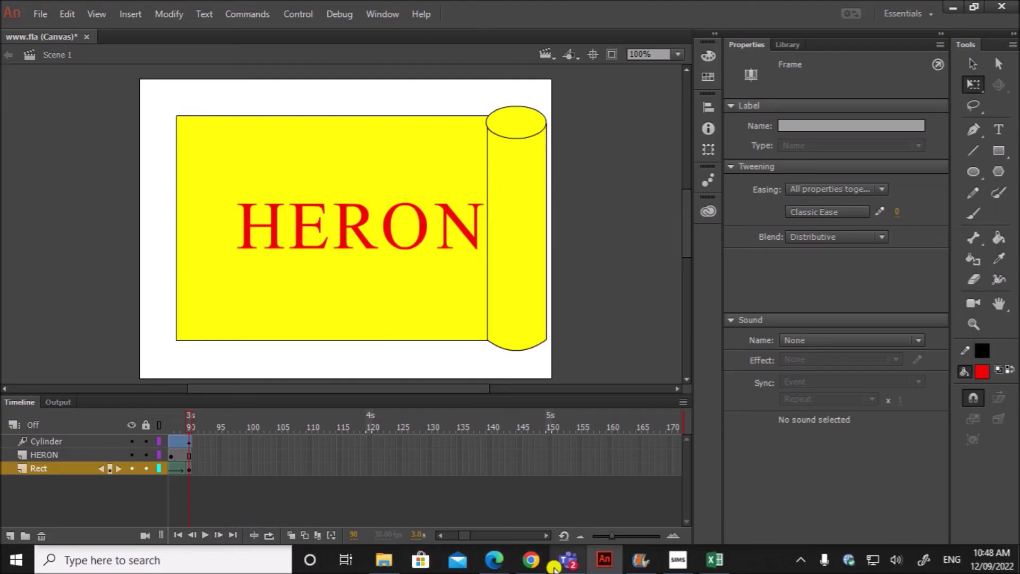
click(494, 559)
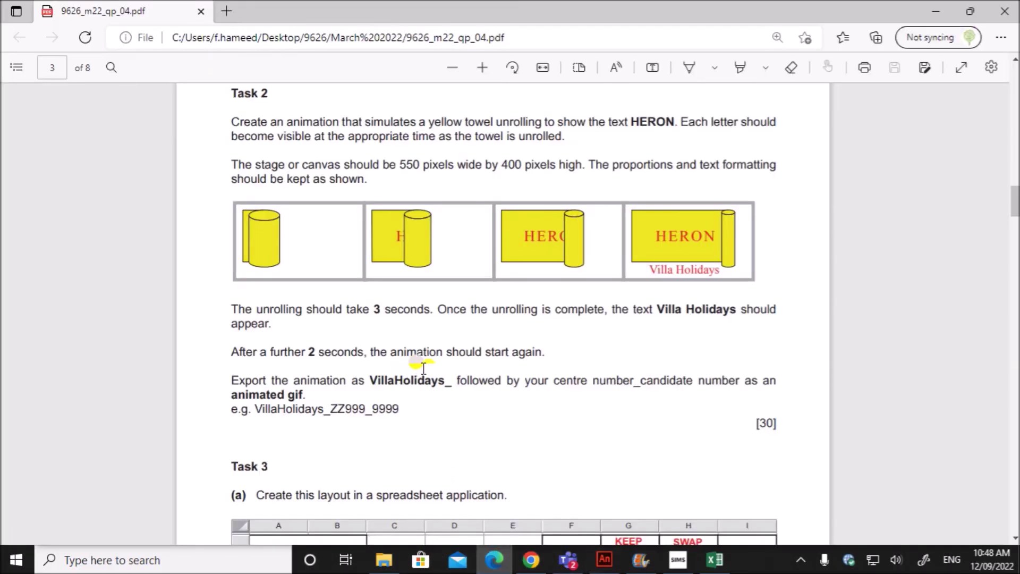
scroll(417, 360, down, 1)
Step: Highlight the Villa Holidays requirement in the brief and return to Animate
mouse_move(509, 225)
mouse_down()
mouse_move(723, 230)
mouse_move(268, 274)
mouse_move(278, 246)
mouse_move(347, 264)
mouse_move(533, 272)
mouse_up()
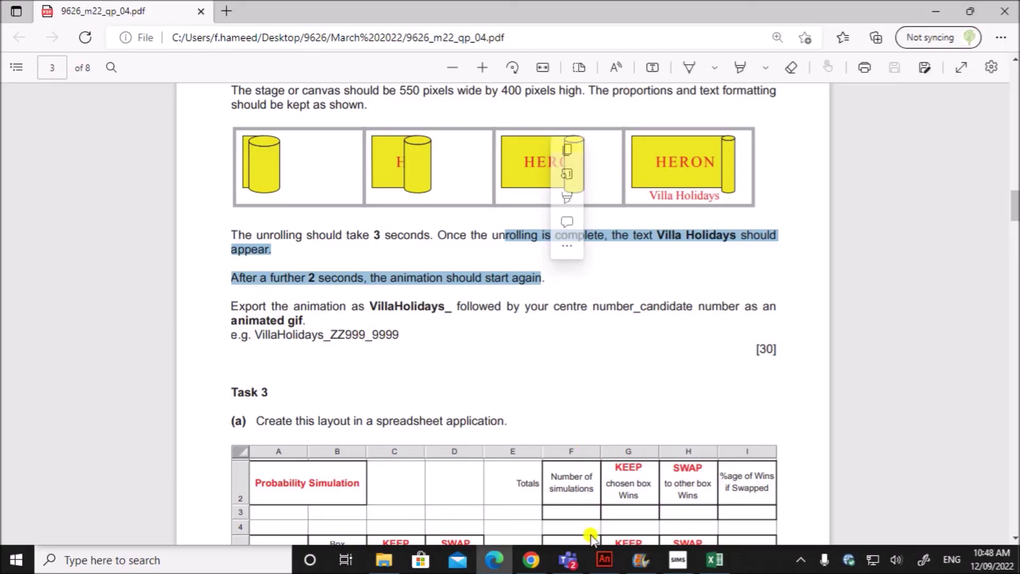
click(603, 559)
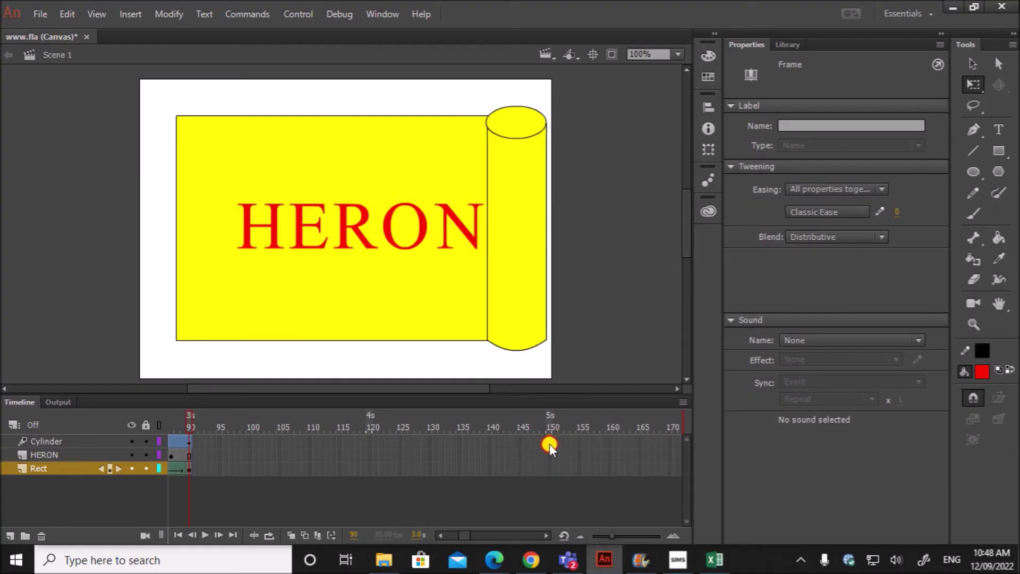
Step: Extend all layers to frame 150 with Insert Frame
drag(550, 471, 549, 438)
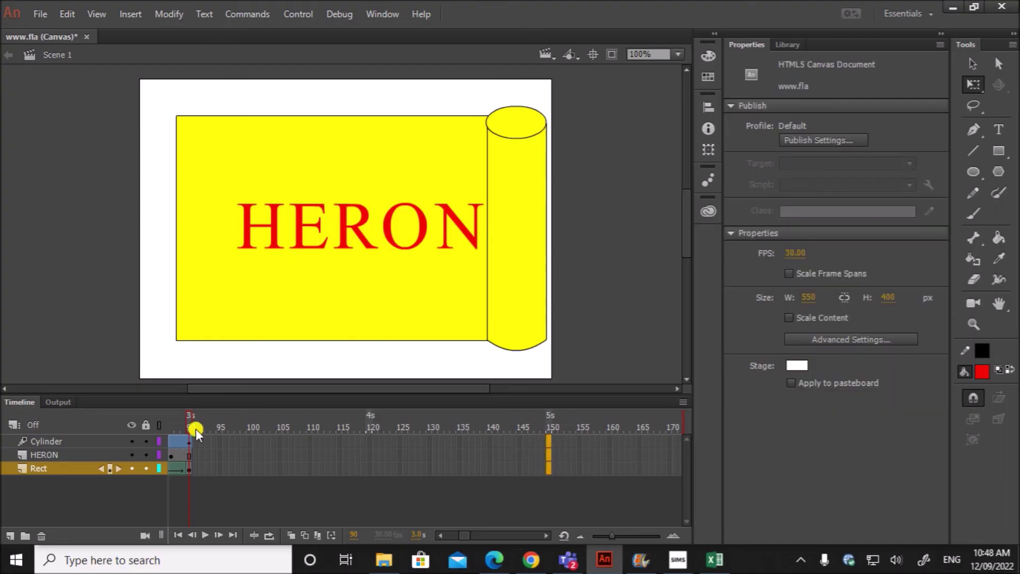
right_click(549, 450)
click(598, 98)
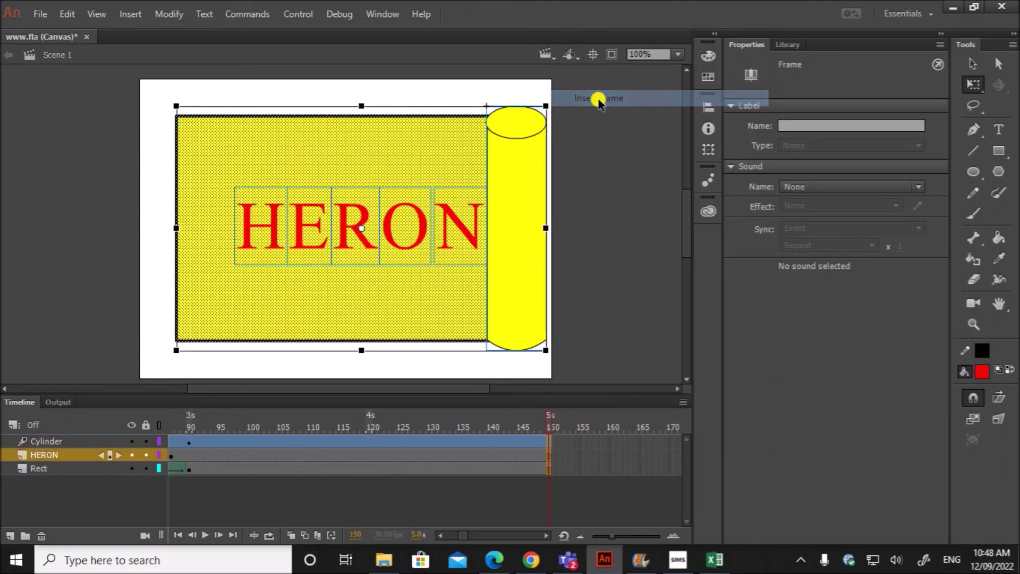
click(388, 492)
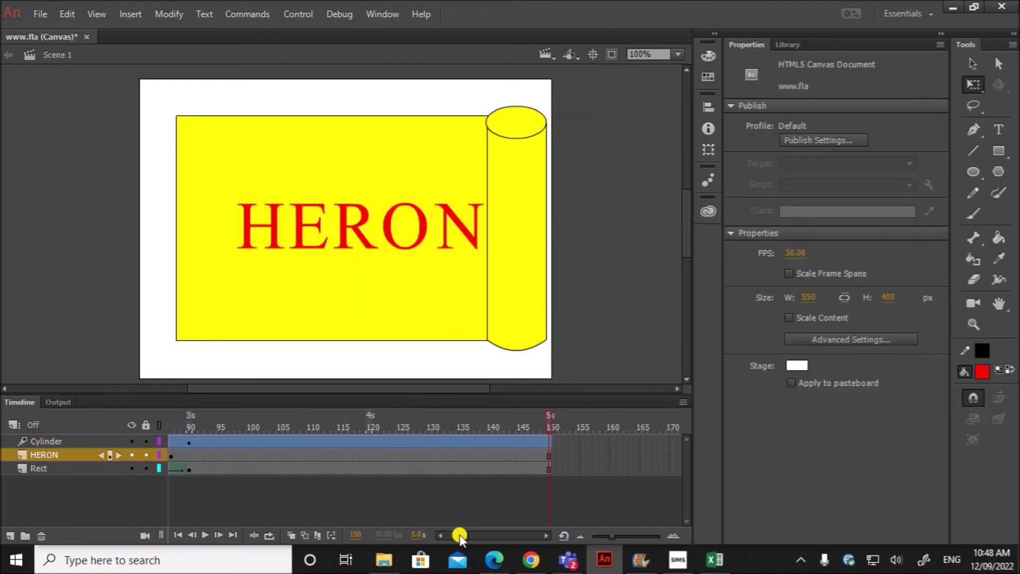
drag(460, 535, 439, 537)
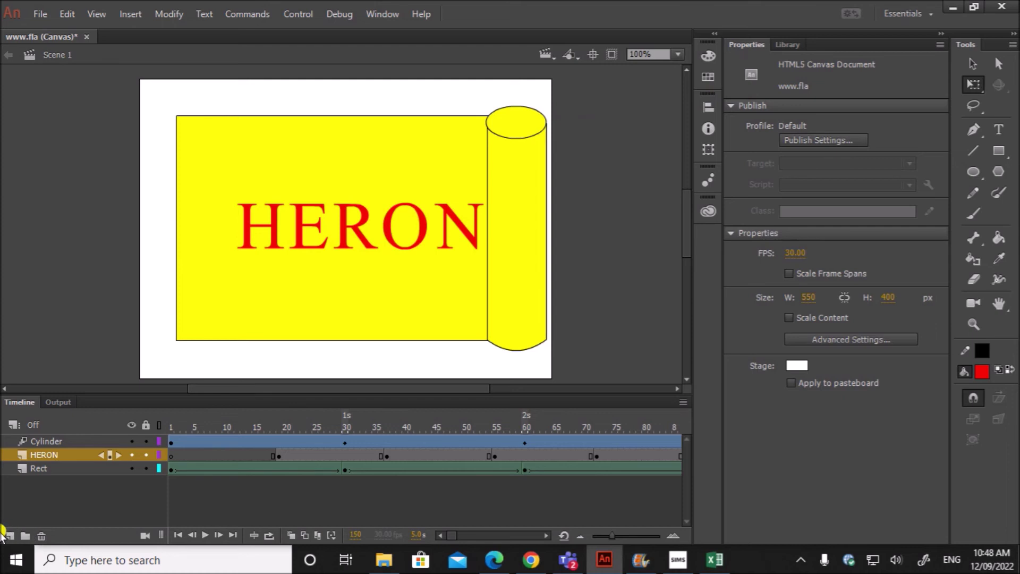
Step: Add a new top layer named Villa Holidays above Cylinder
click(9, 536)
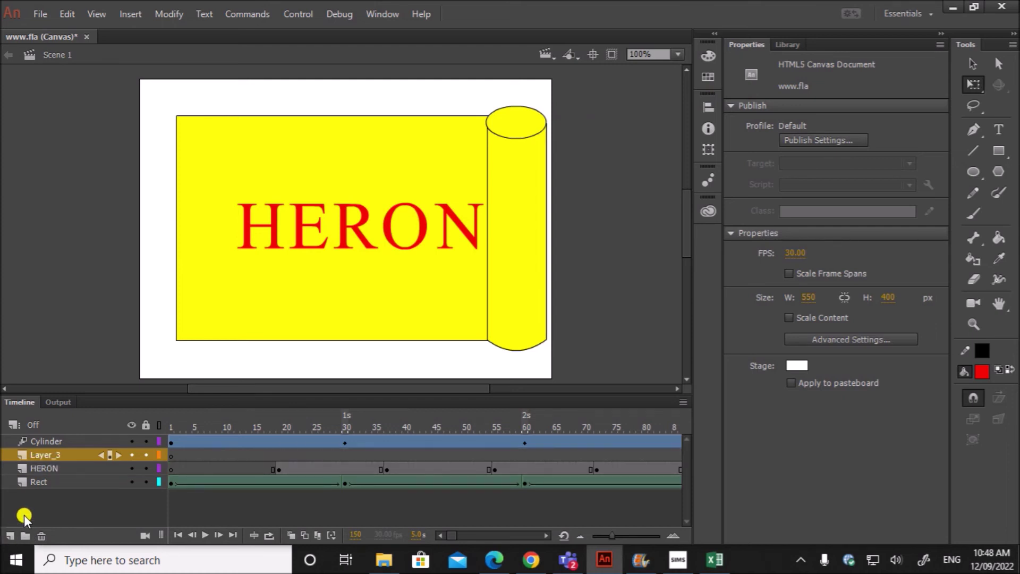
drag(44, 457, 46, 443)
double_click(46, 443)
text(Villa Holidays)
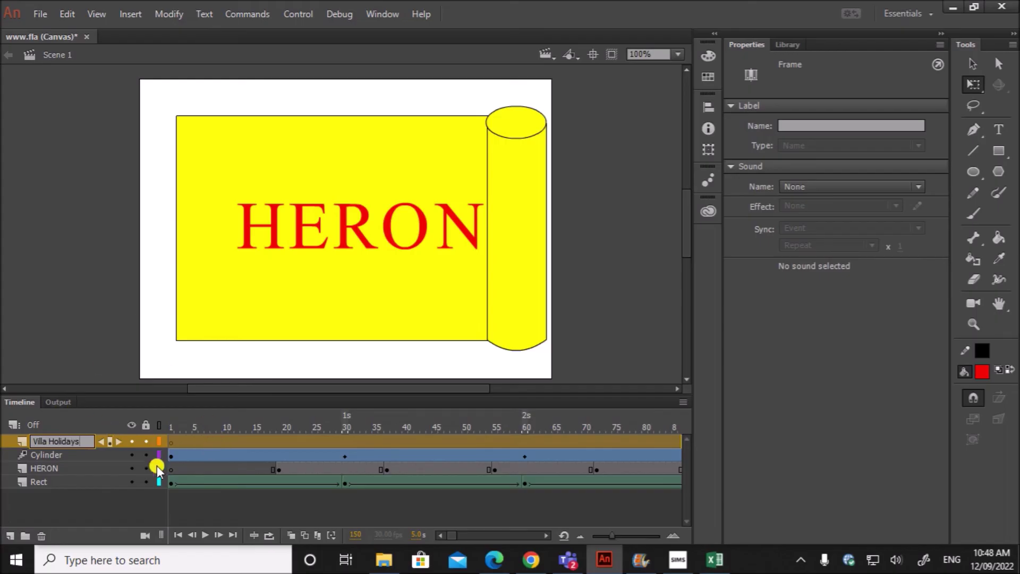
click(136, 501)
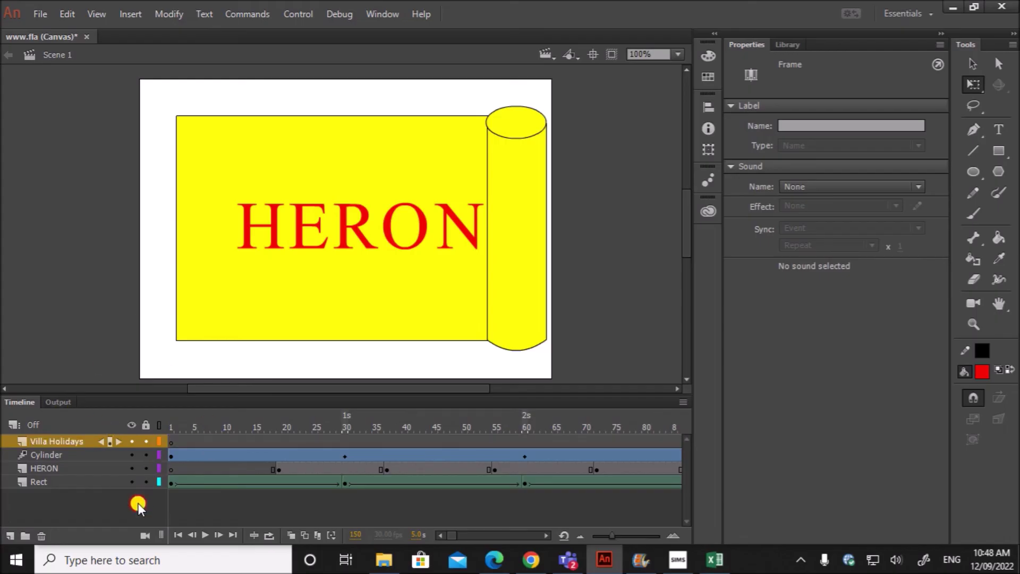
click(547, 536)
click(547, 537)
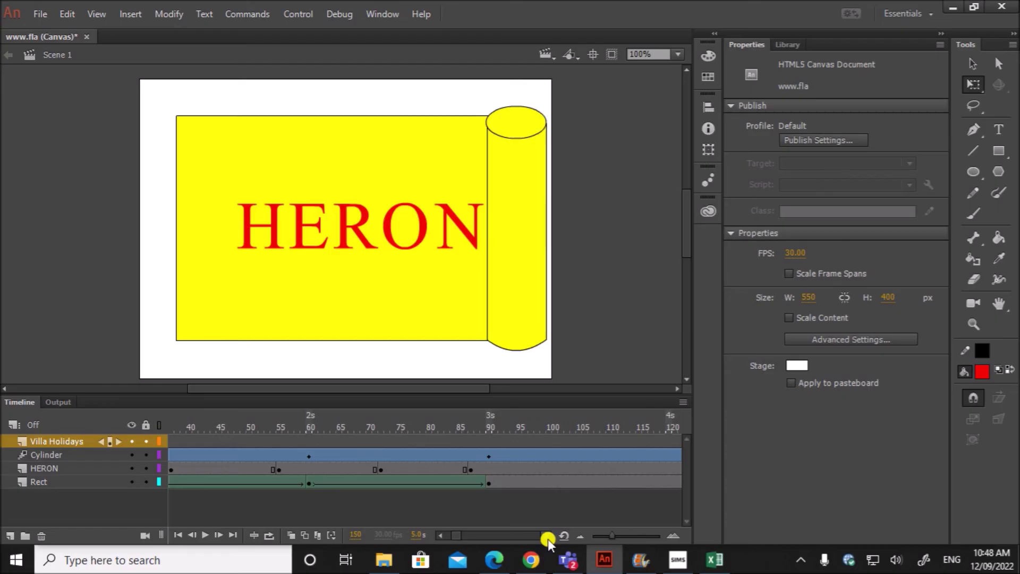
Step: Insert a keyframe at frame 90 on the Villa Holidays layer
click(490, 450)
right_click(489, 445)
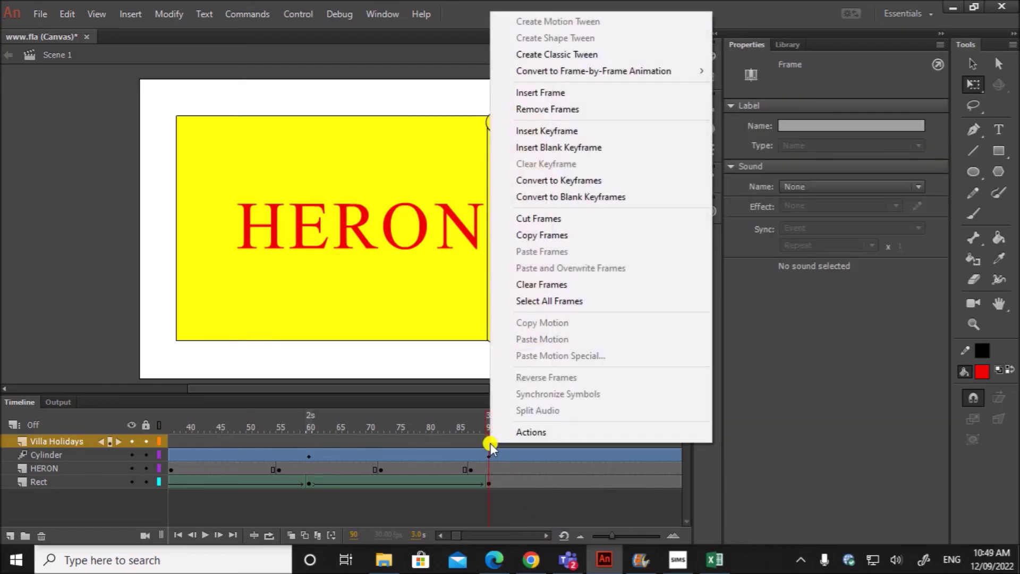
click(548, 133)
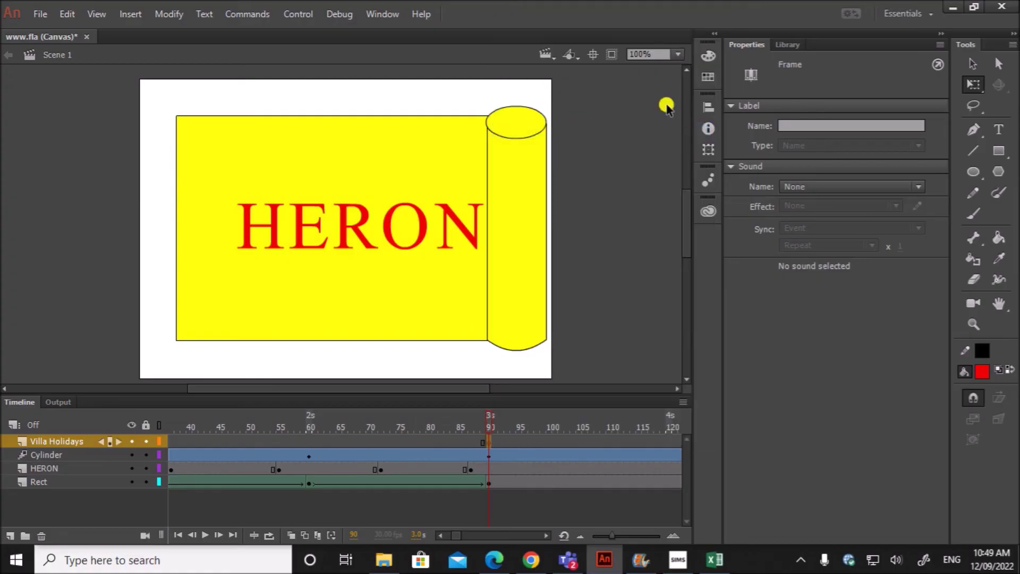
Step: Add Villa Holidays text below the towel at 60 pt and move it lower
click(998, 128)
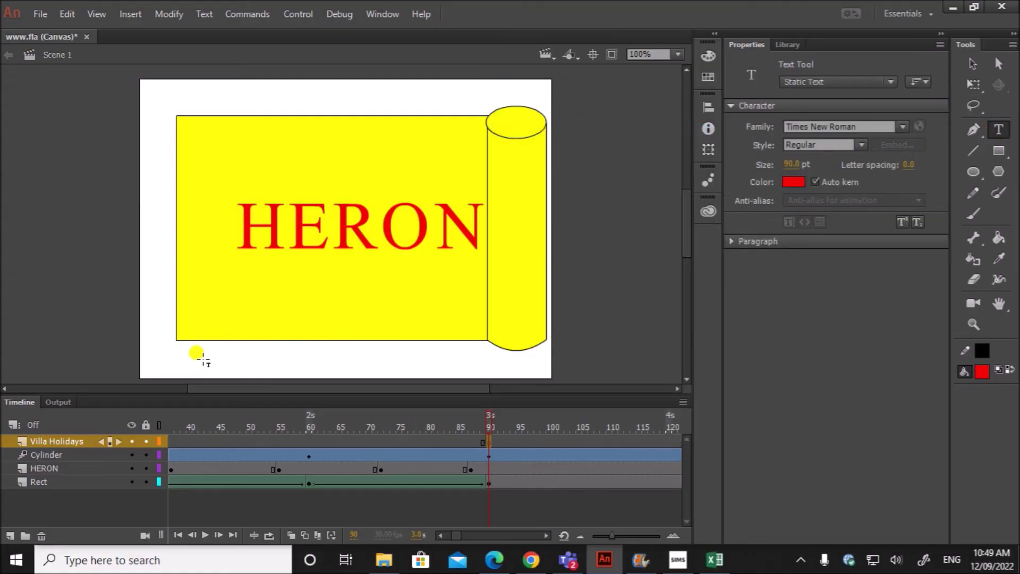
click(199, 359)
text(V)
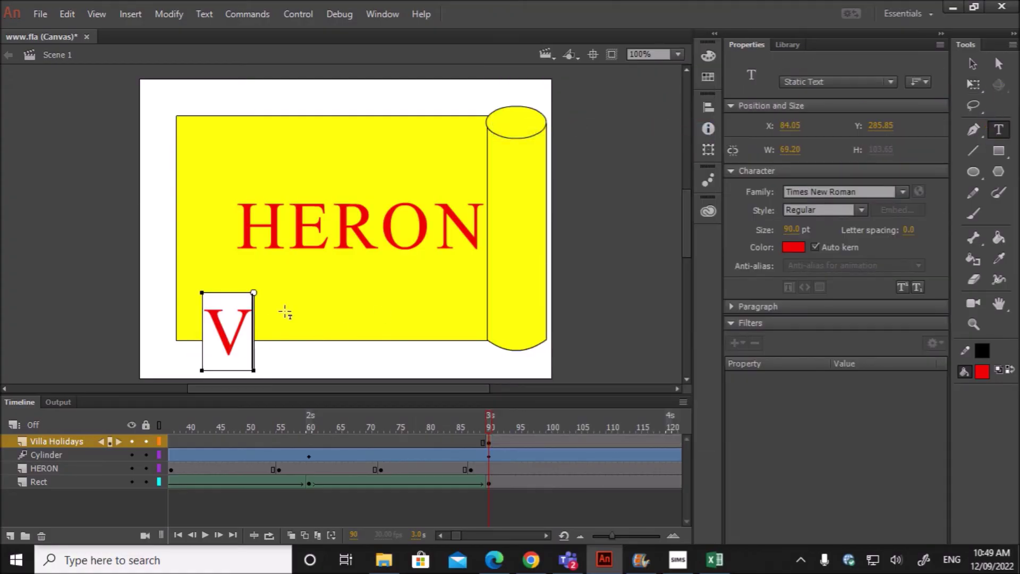
text(illa H)
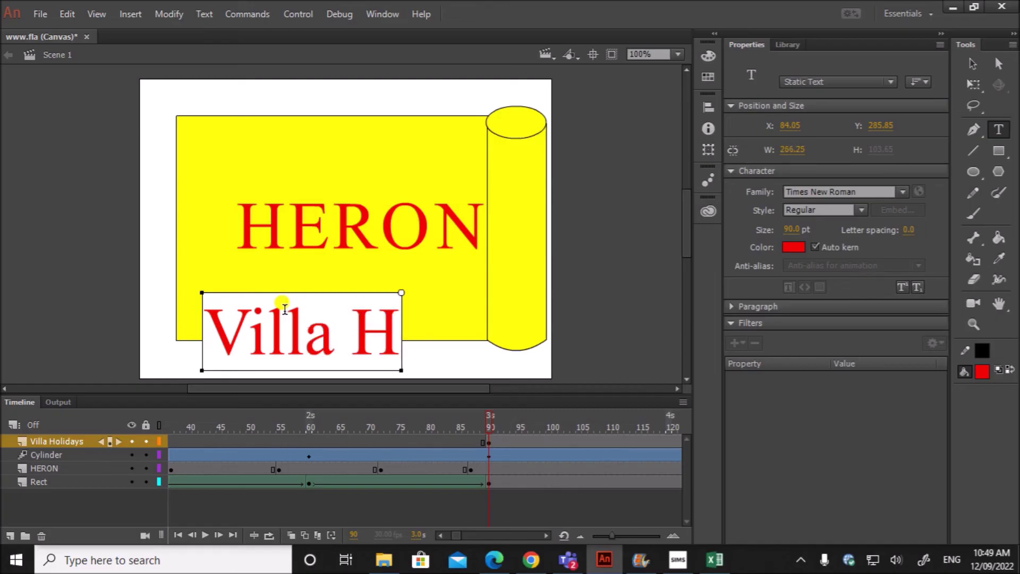
text(olidays)
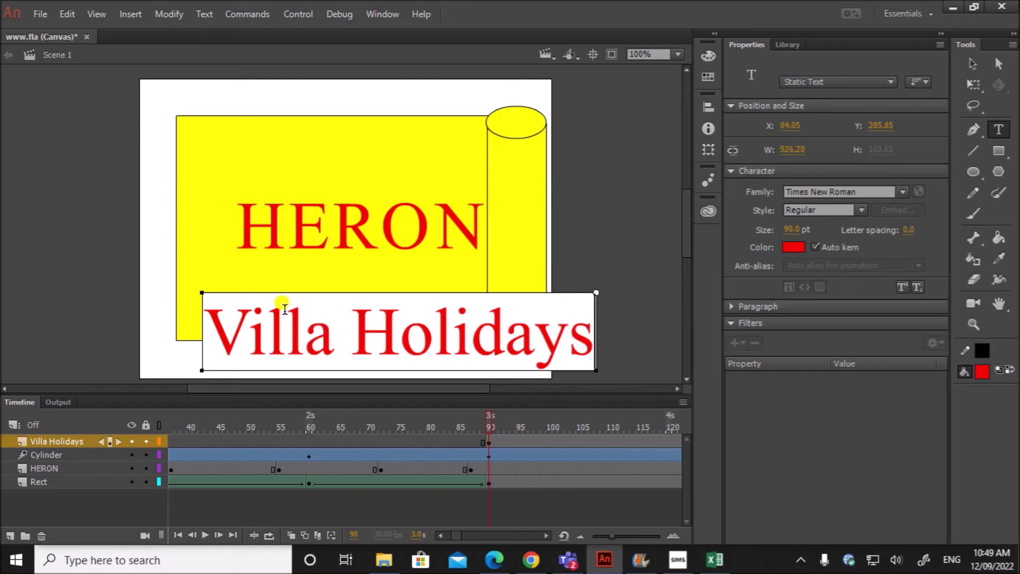
click(215, 333)
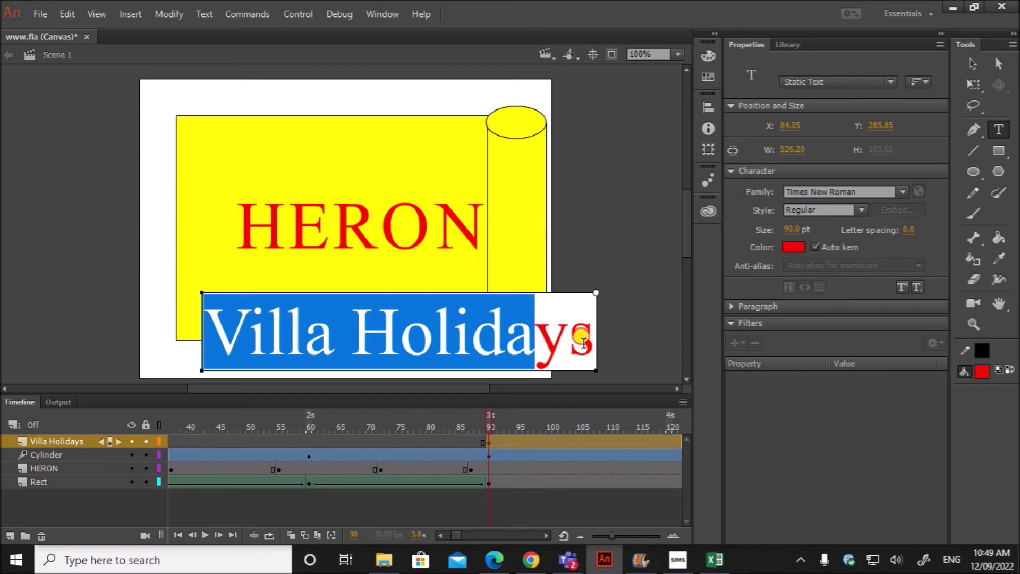
drag(399, 341, 596, 339)
click(799, 229)
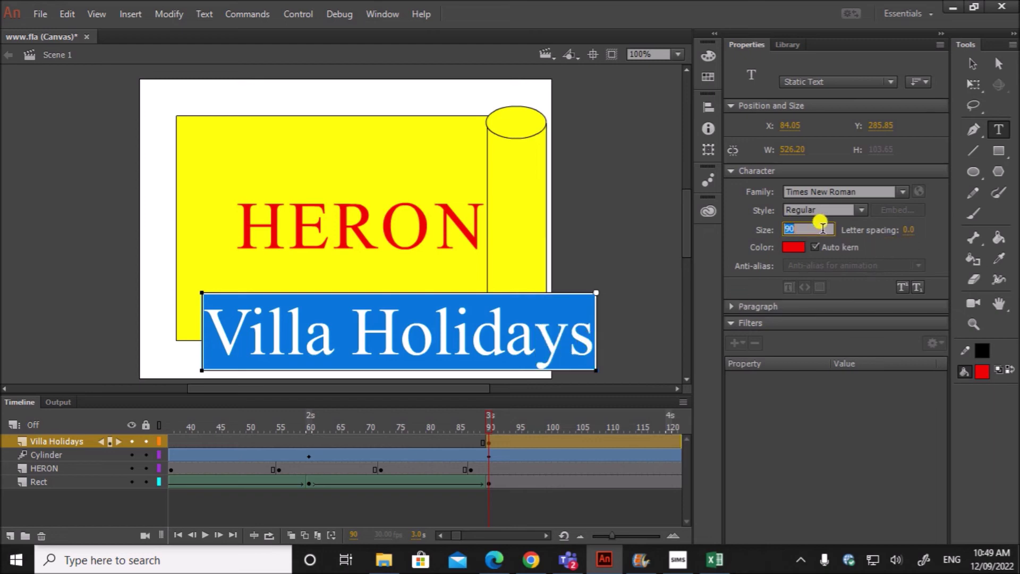
text(60)
key(Return)
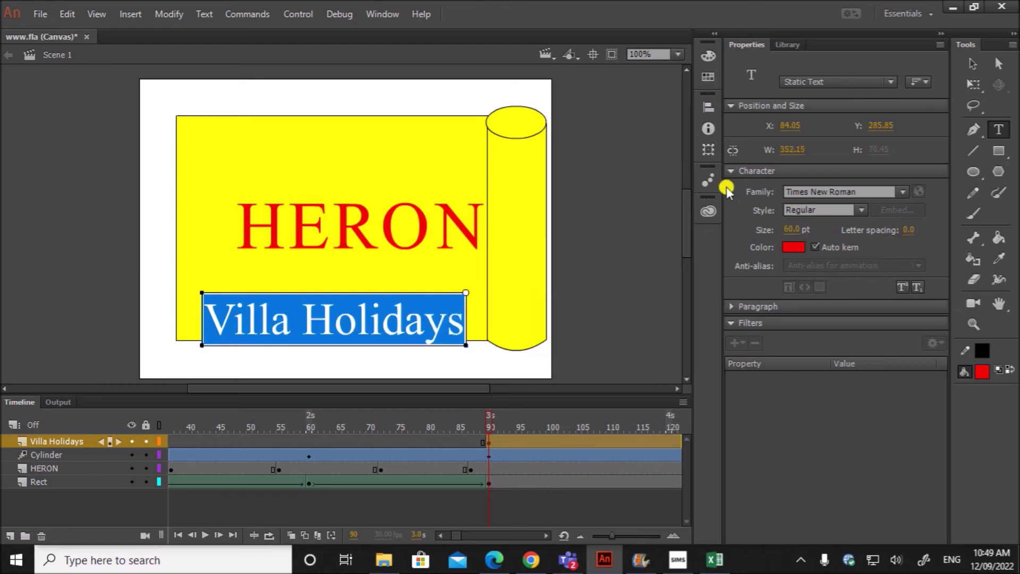
click(973, 64)
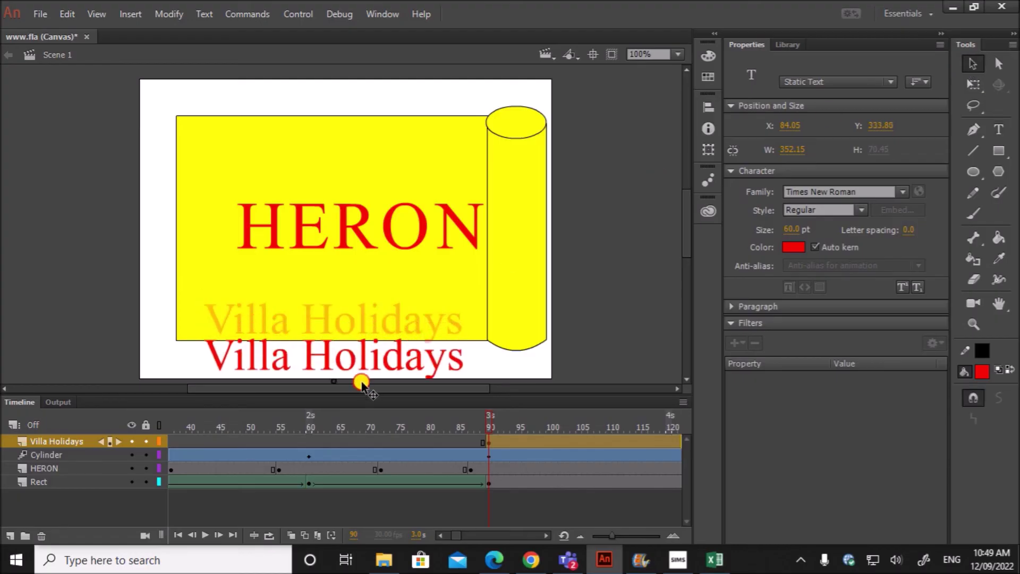
drag(363, 351, 362, 390)
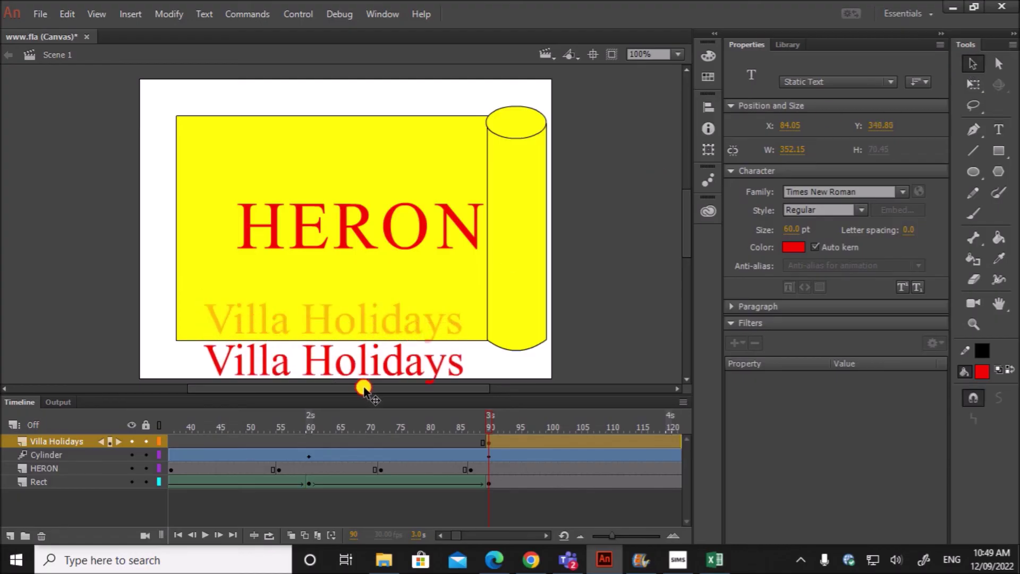
Step: Resize the Villa Holidays text to 50 pt, centre it beneath the towel, and recheck the brief
double_click(348, 364)
key(ctrl+a)
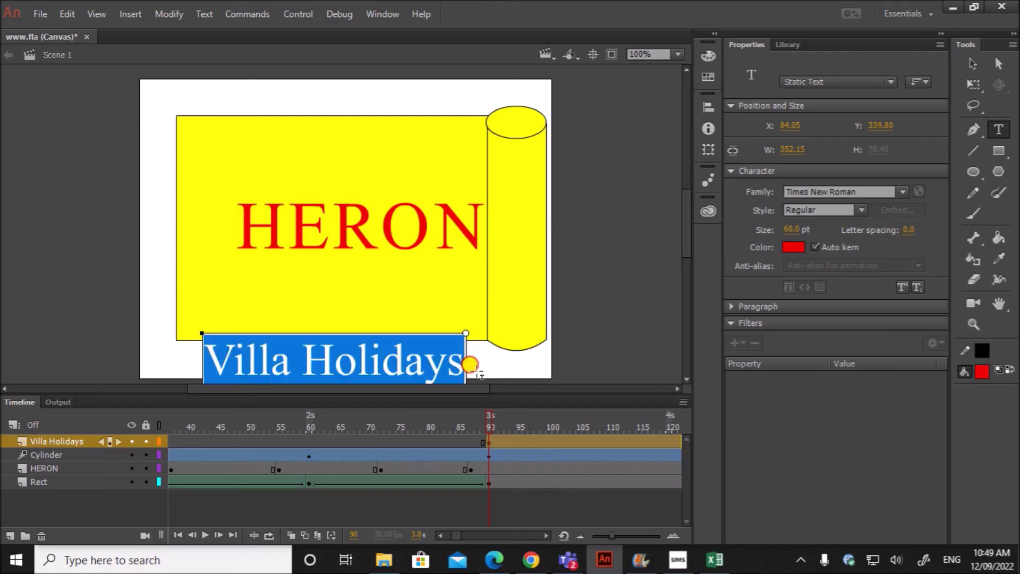
click(790, 229)
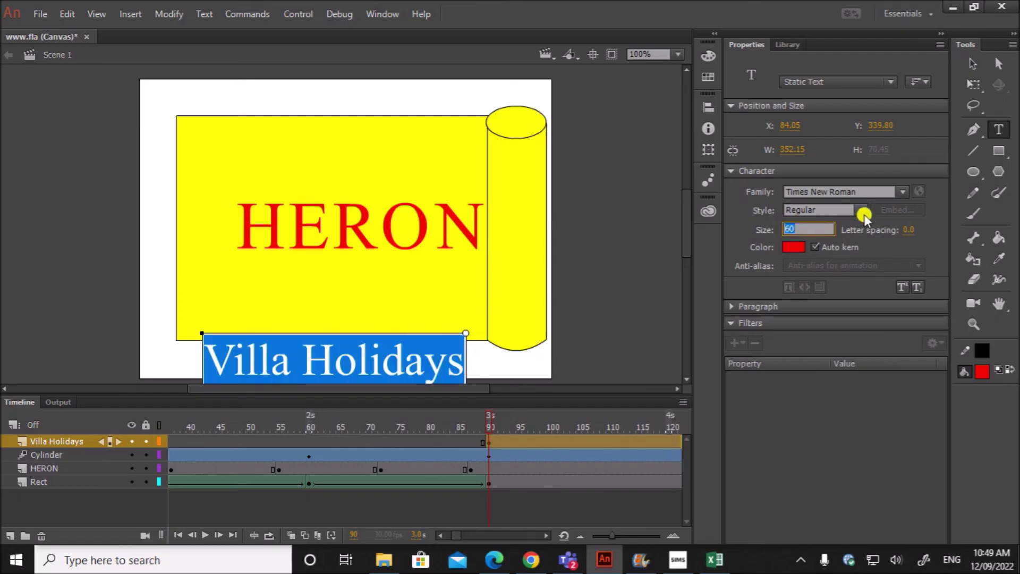
text(50)
key(Return)
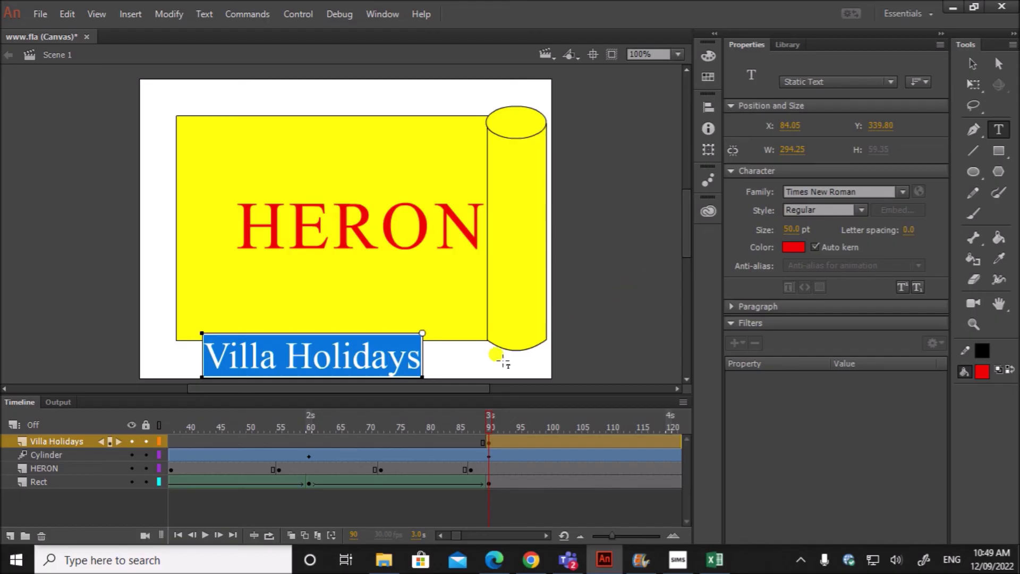
click(967, 66)
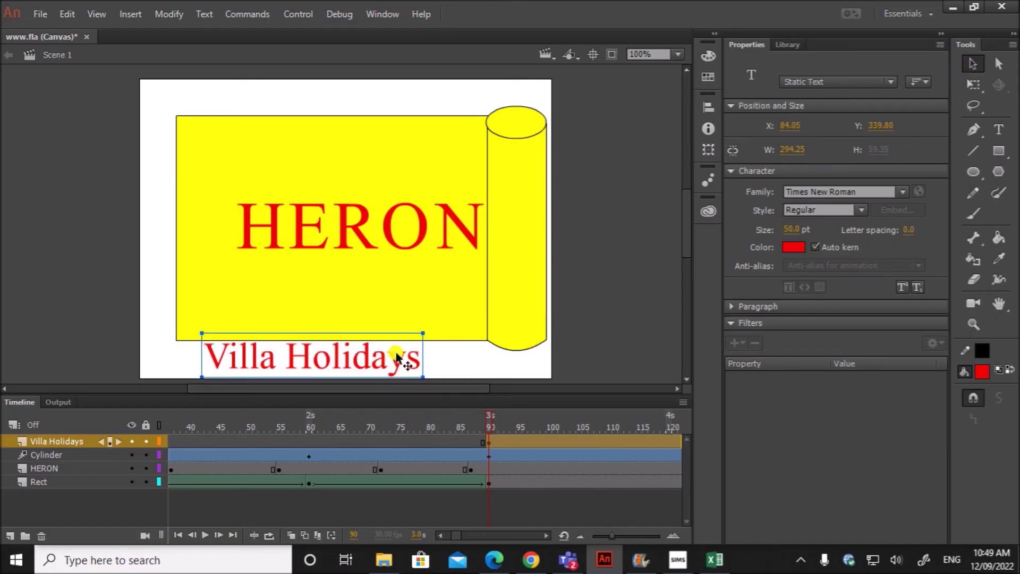
drag(372, 364, 401, 370)
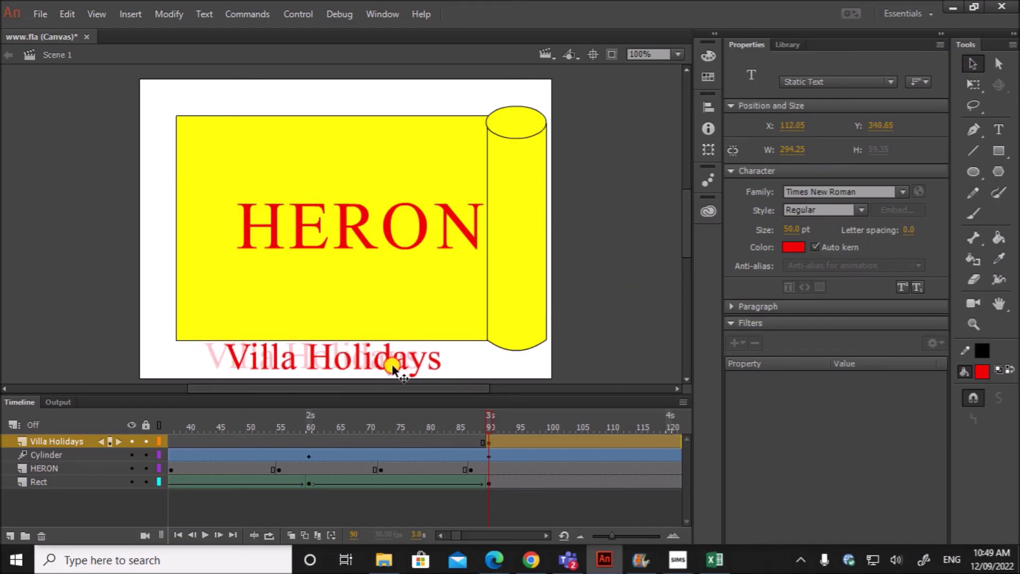
click(580, 381)
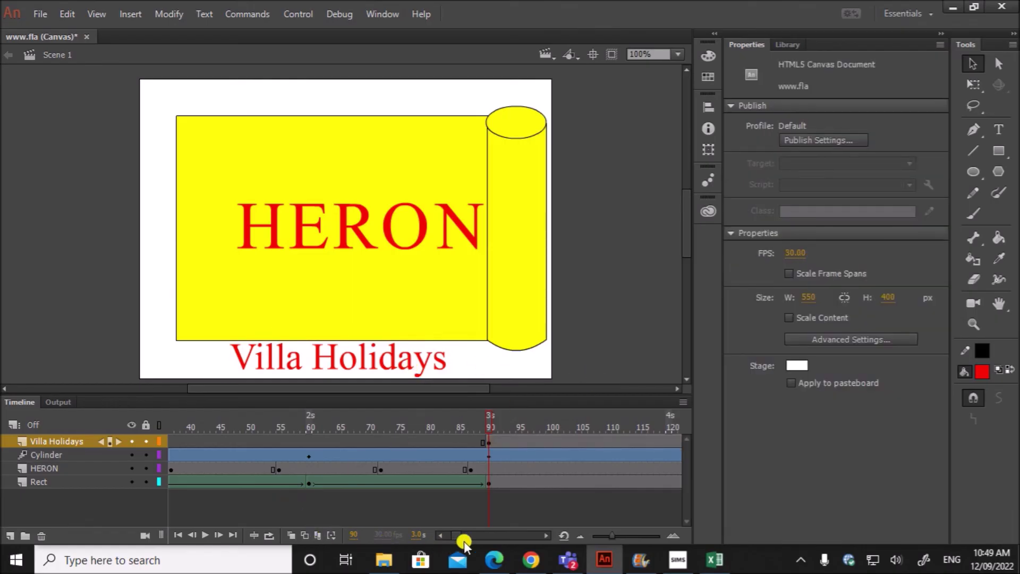
click(494, 559)
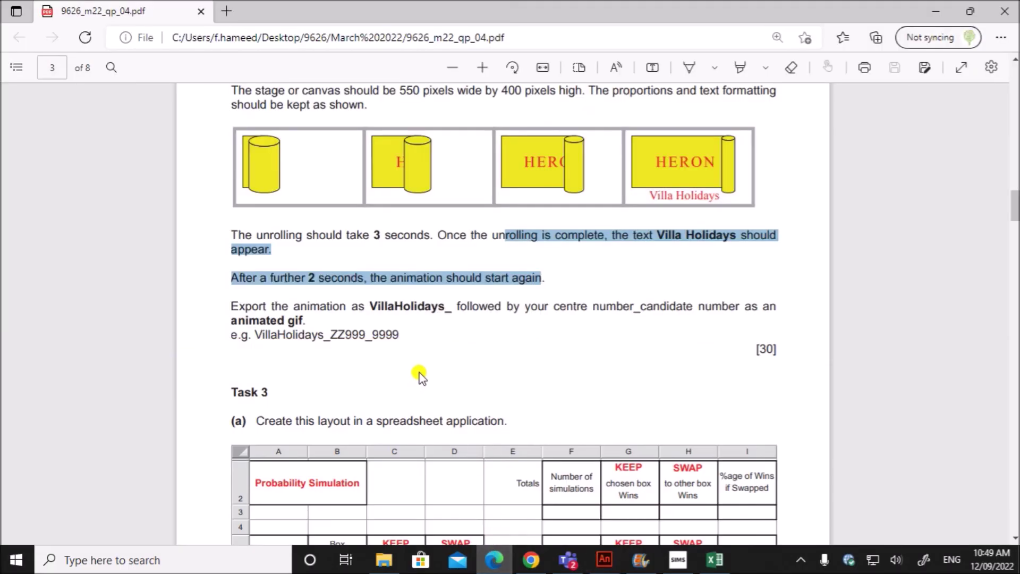
click(604, 559)
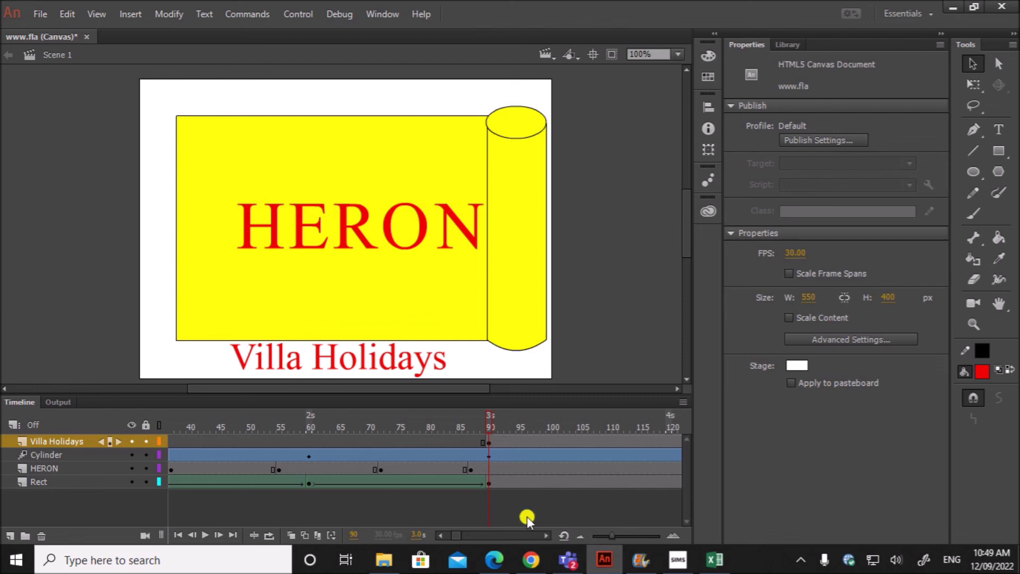
drag(462, 530, 444, 534)
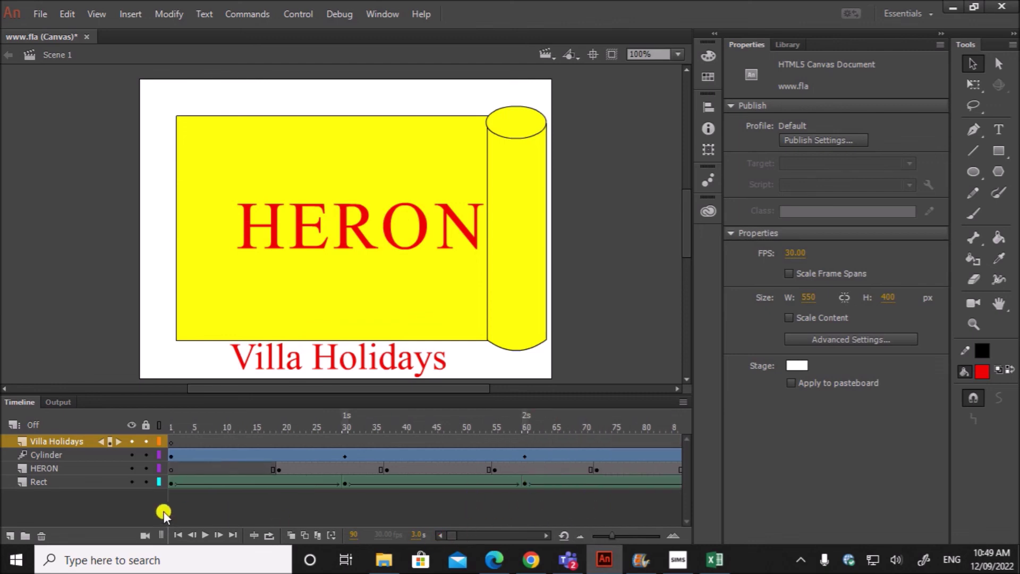
Step: Play the towel animation from frame 1 through frame 150, then switch to the brief
click(169, 481)
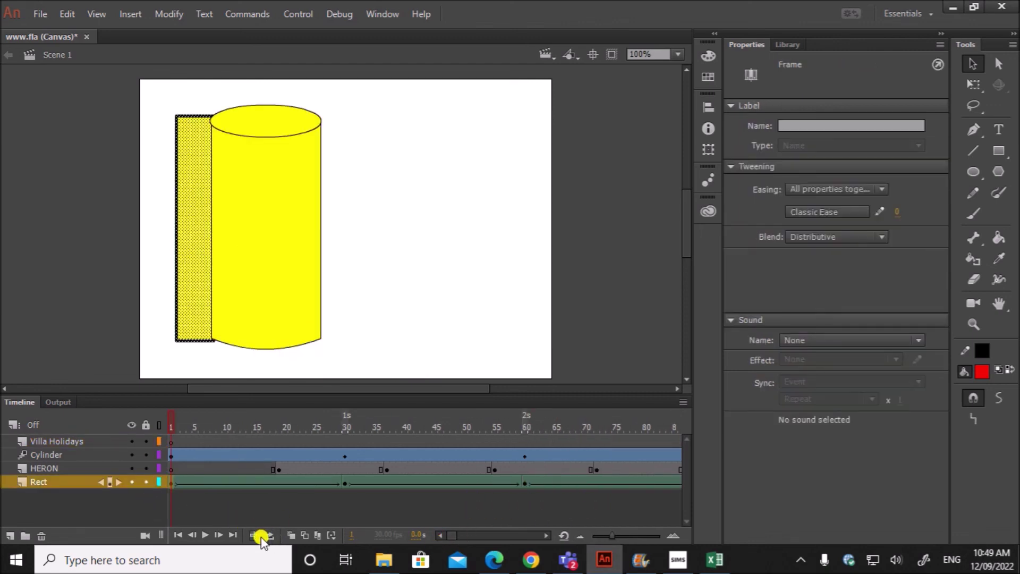
click(207, 534)
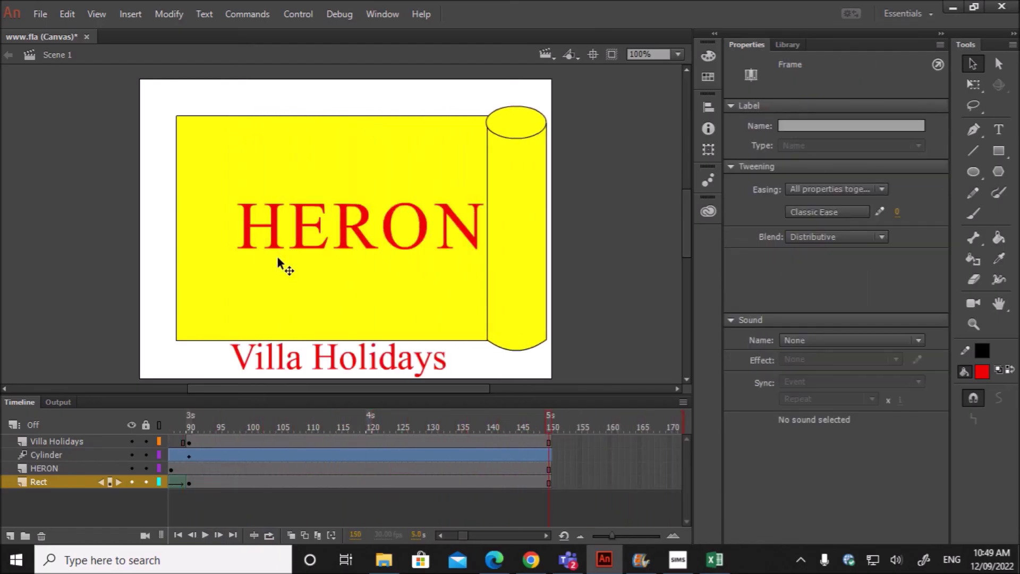
click(496, 558)
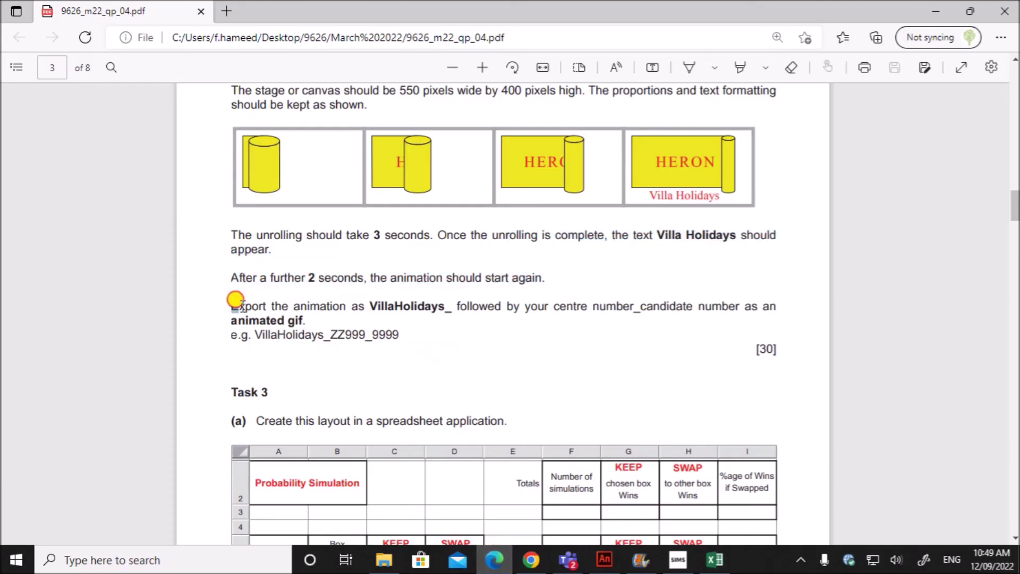
Step: Highlight the VillaHolidays_ export filename instruction, then clear the highlight
drag(232, 305, 451, 311)
click(369, 309)
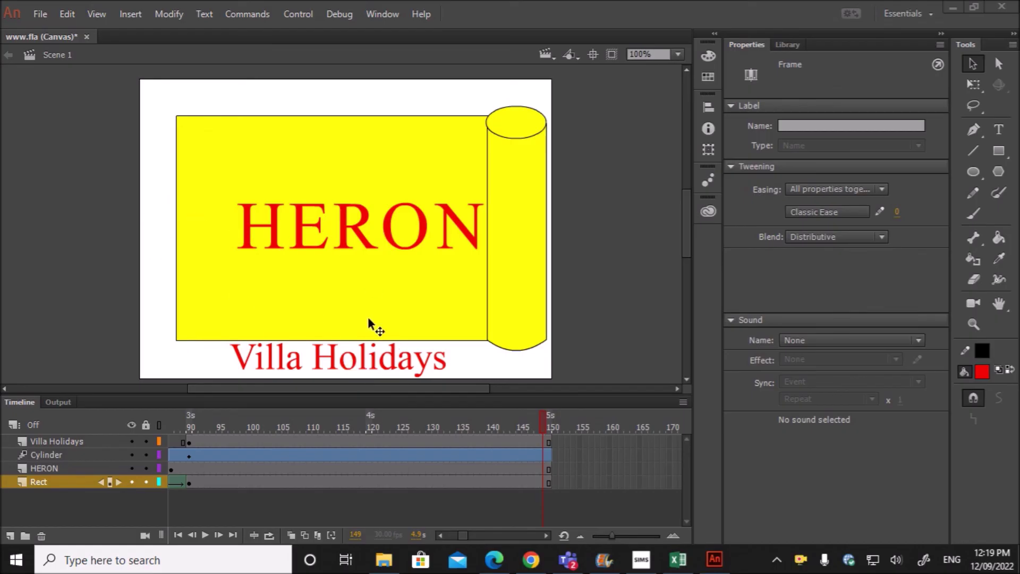
Step: Open the Export Animated GIF preview of the 550 × 400 looping towel animation
click(41, 13)
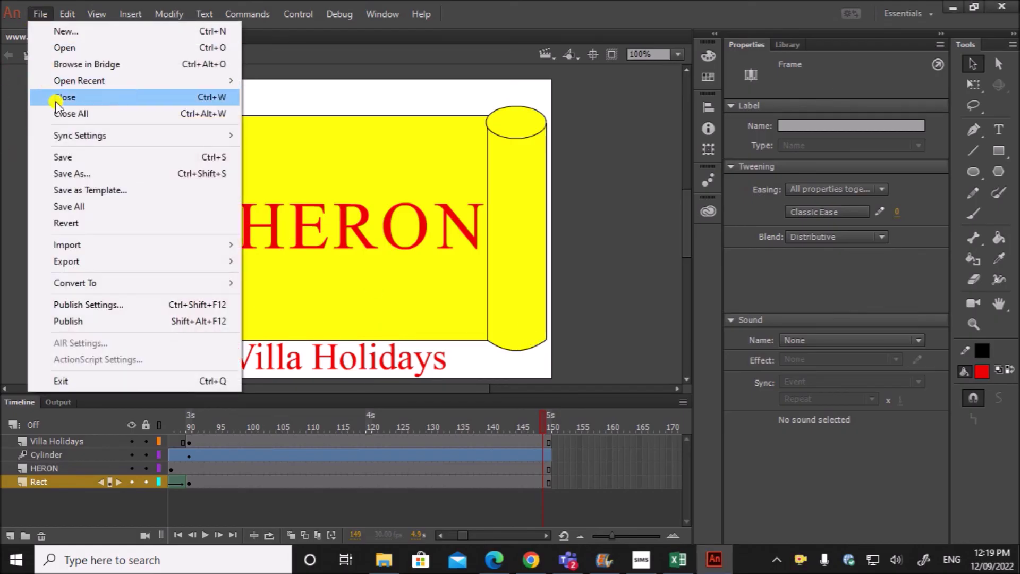
mouse_move(66, 261)
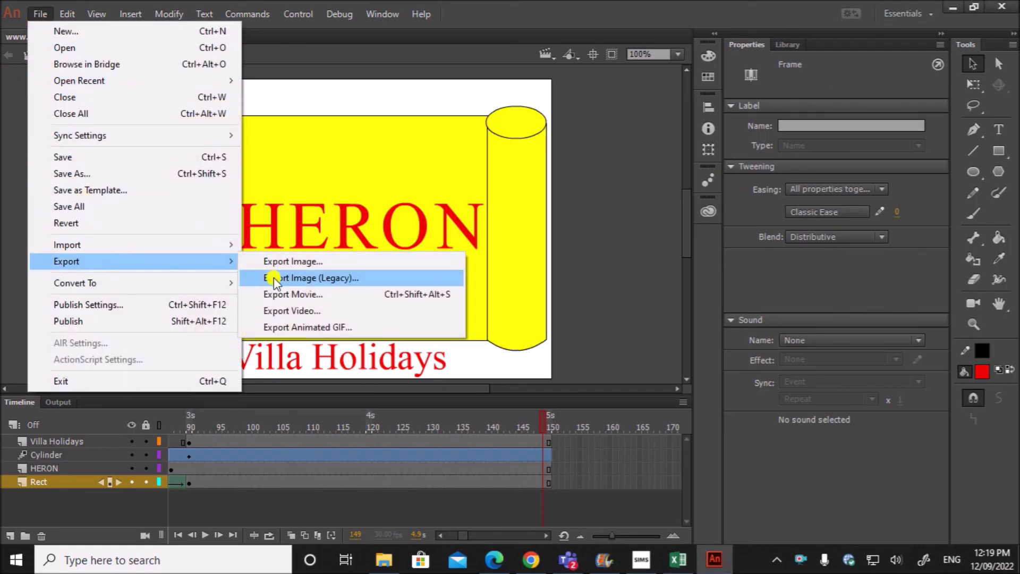
click(337, 332)
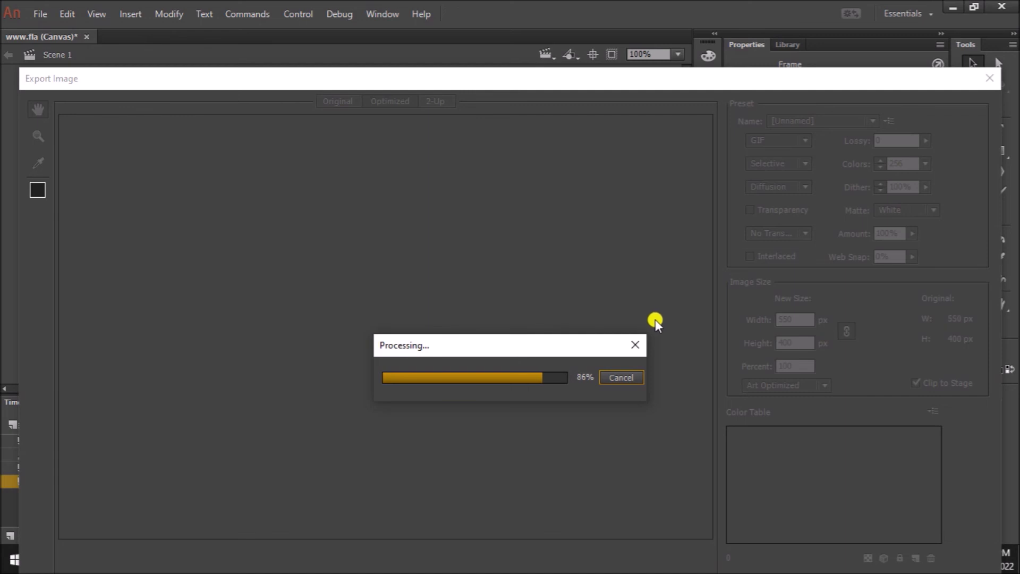
drag(626, 83, 603, 6)
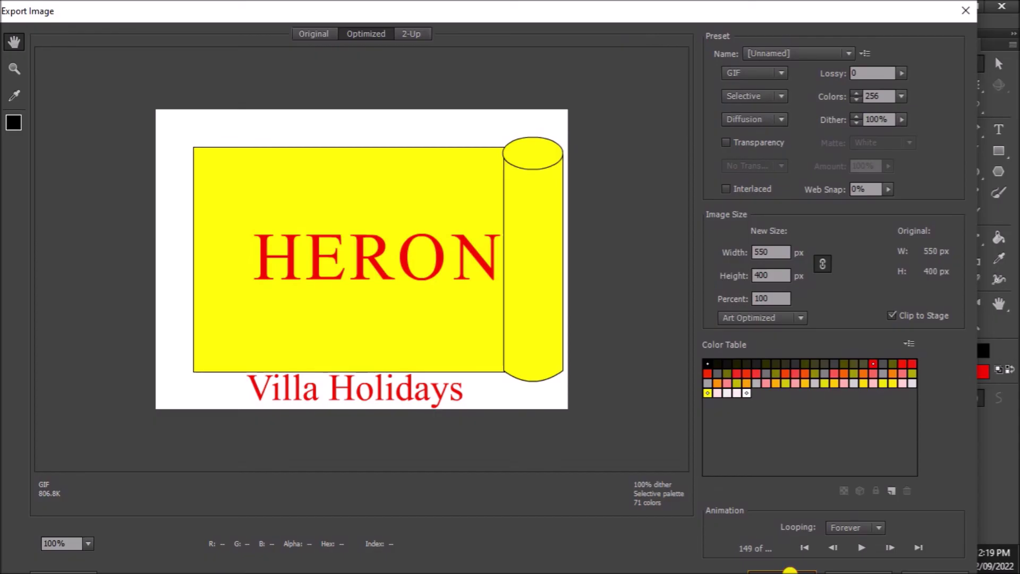
Step: Save the animated GIF as VillaHolidays_ZZ123_1234 in the Desktop's M22 P4 folder
click(777, 564)
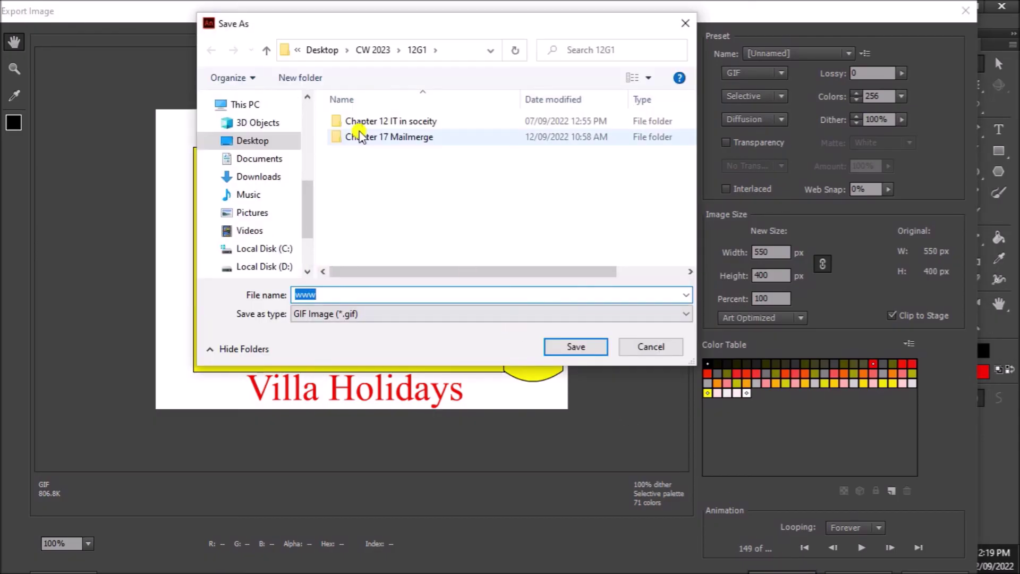
click(268, 140)
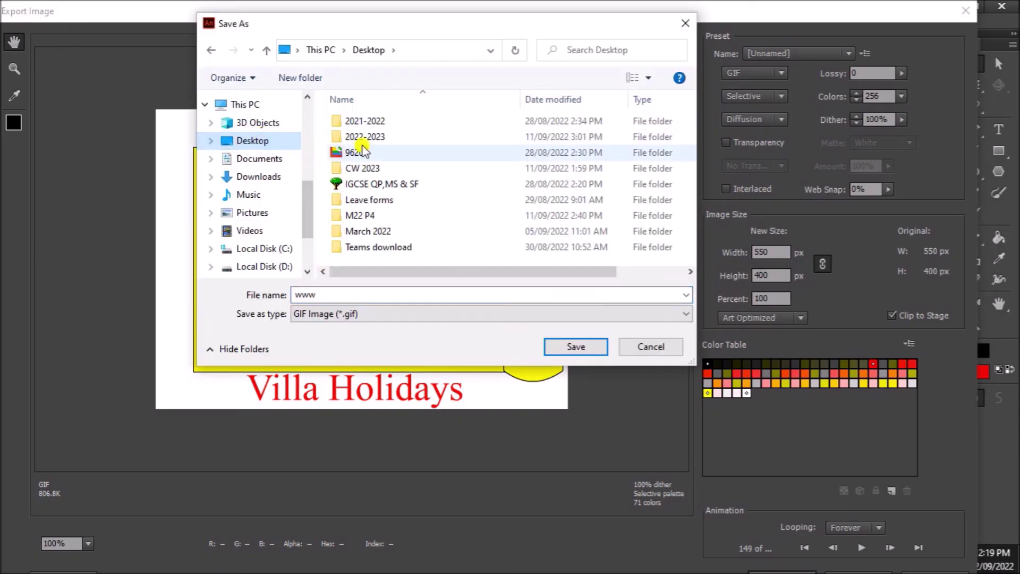
click(369, 217)
double_click(369, 216)
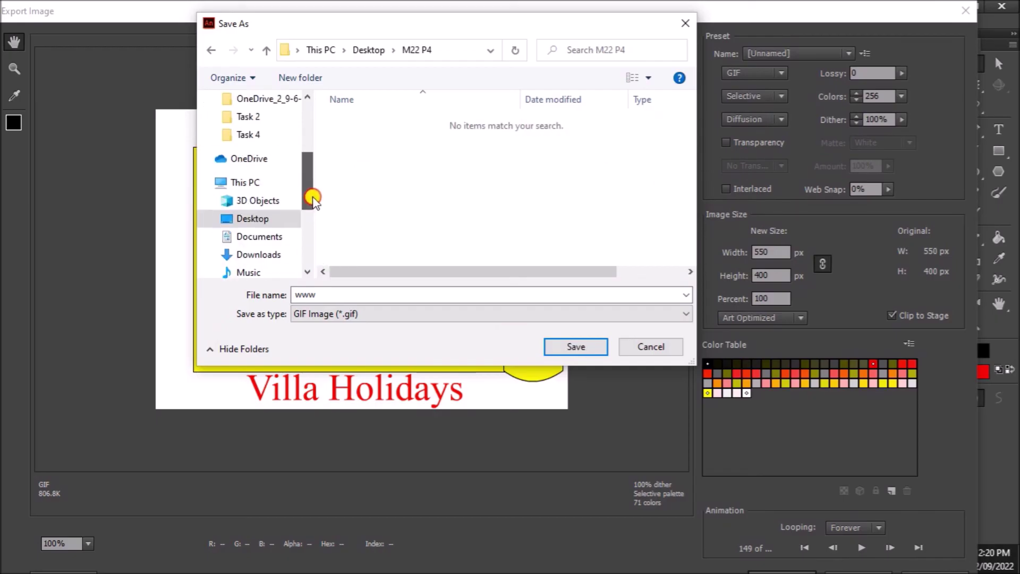
scroll(312, 198, up, 2)
double_click(325, 292)
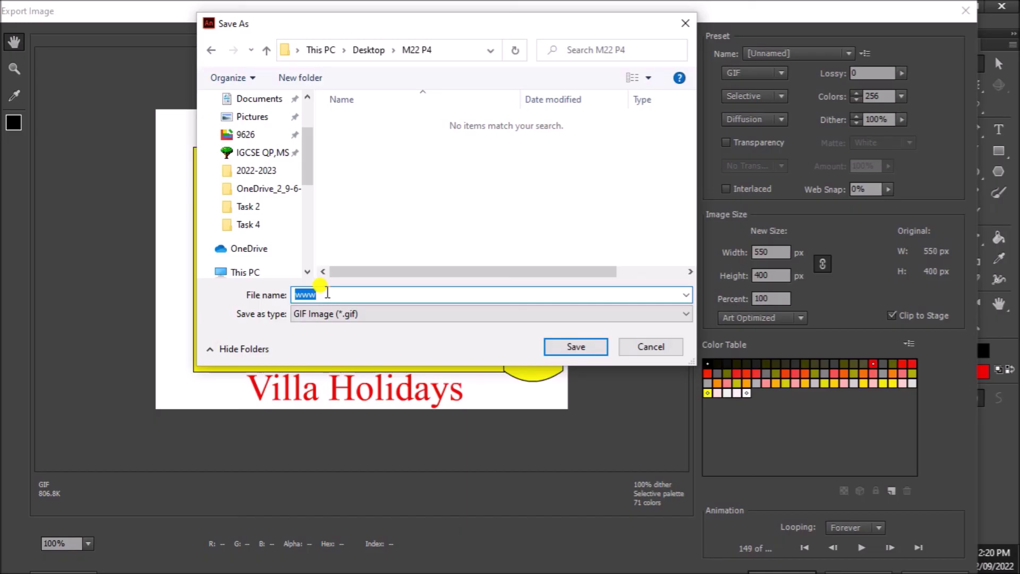
text(VillaHolidays)
text(_ZZ123_1234)
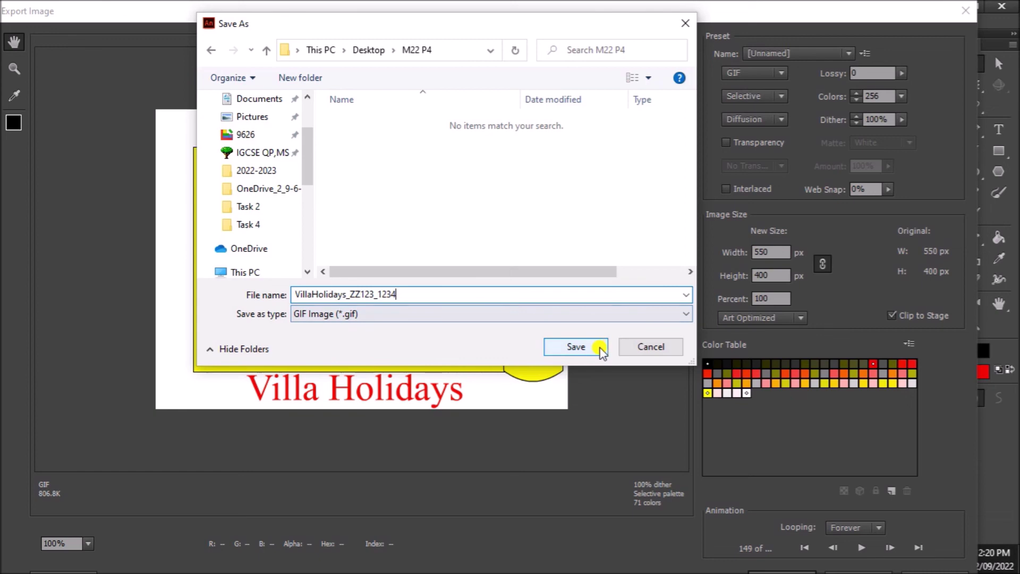
click(575, 348)
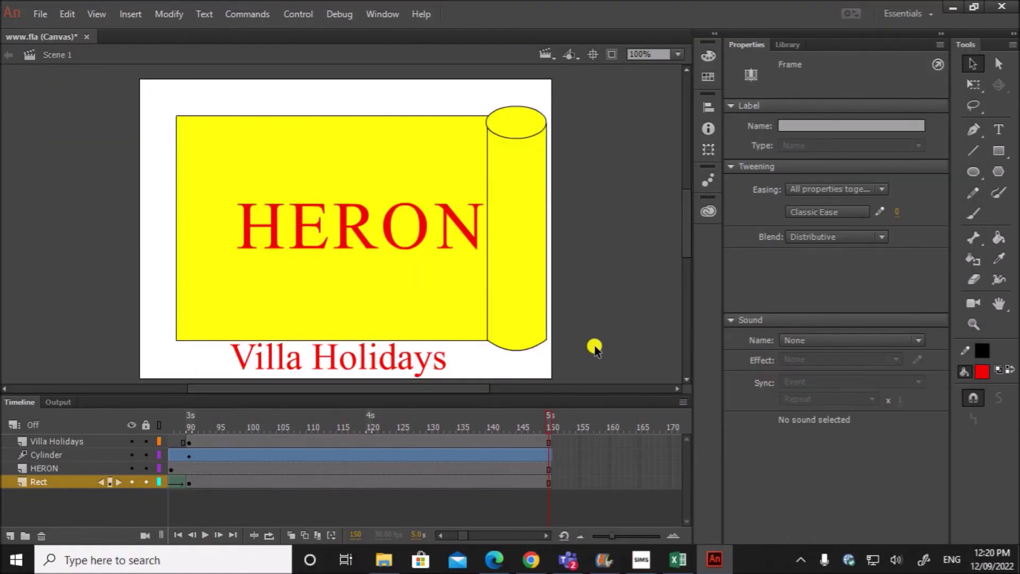
Step: Check the exported GIF's playback, close the viewer, and return to the exam paper in Edge
key(alt+Tab)
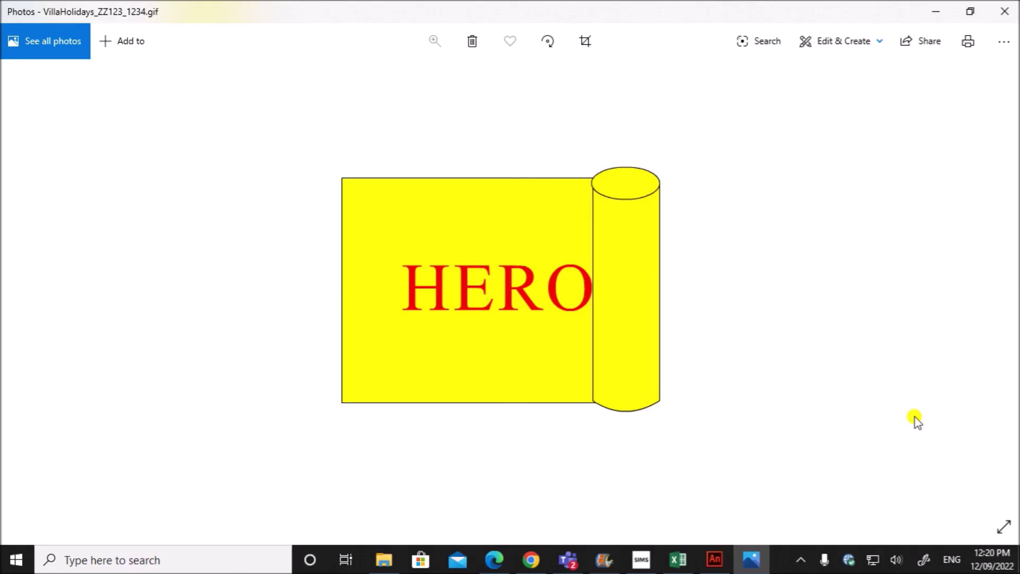
click(1014, 6)
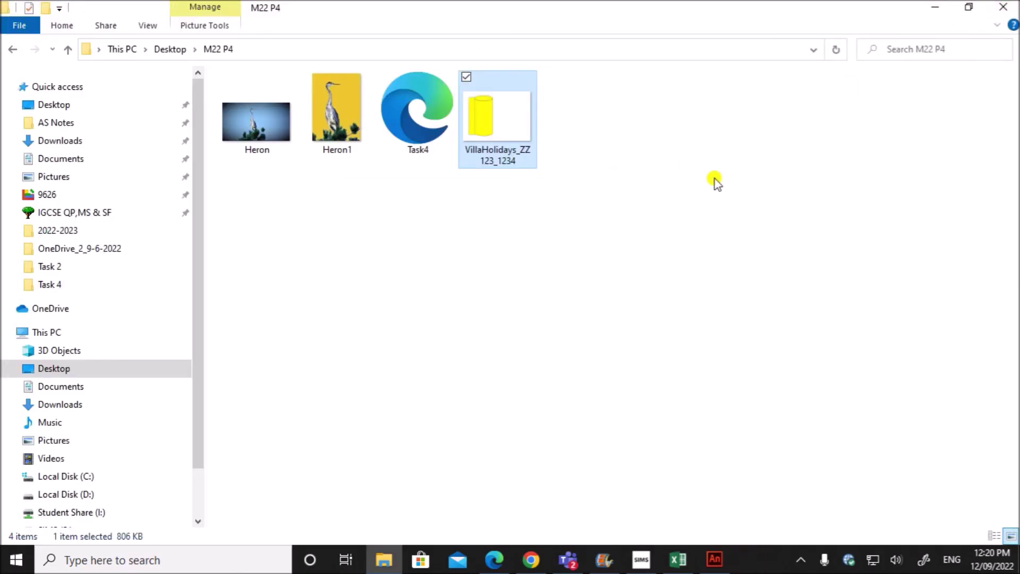
click(722, 563)
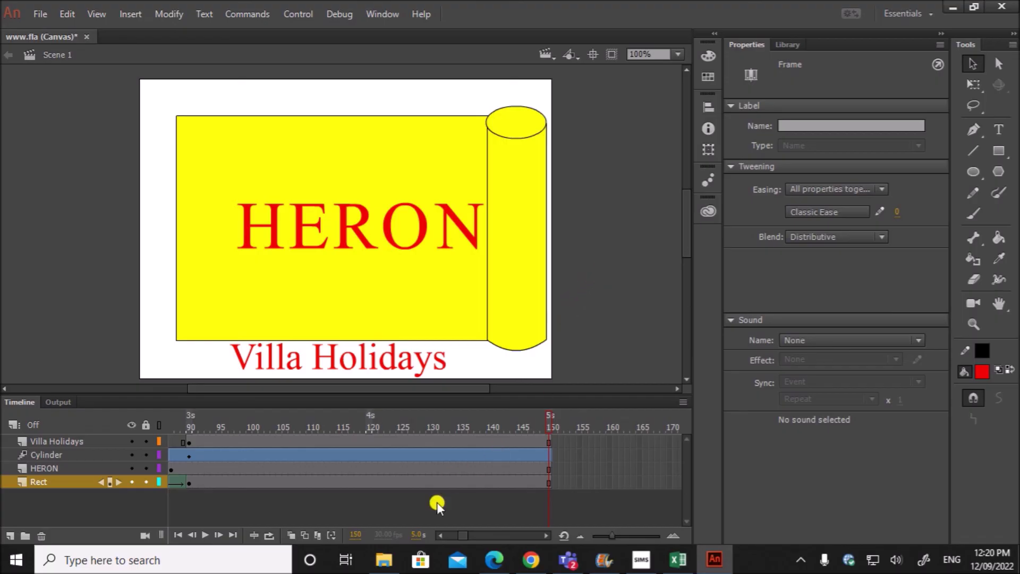
click(493, 559)
scroll(399, 428, down, 2)
scroll(374, 386, down, 3)
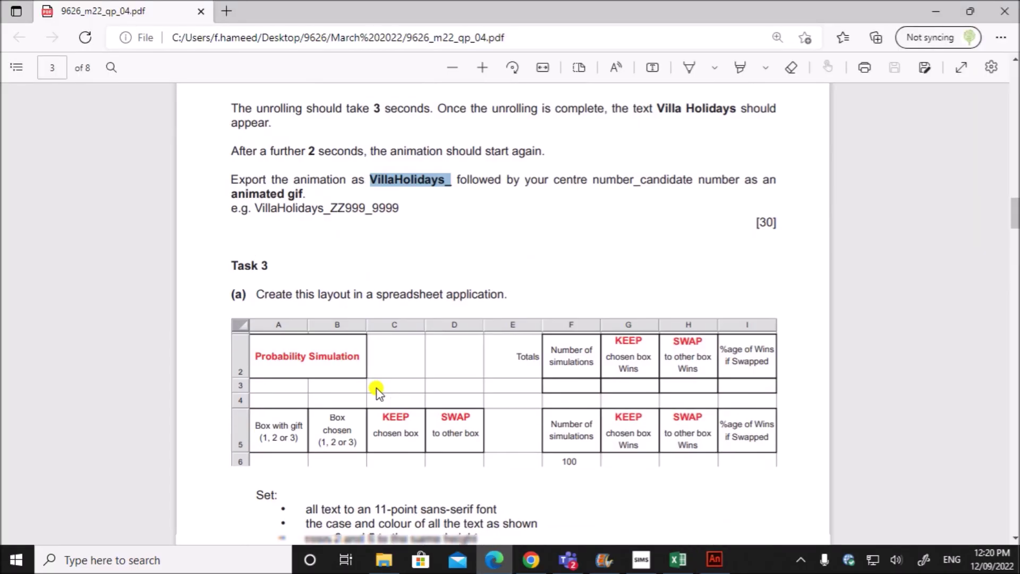